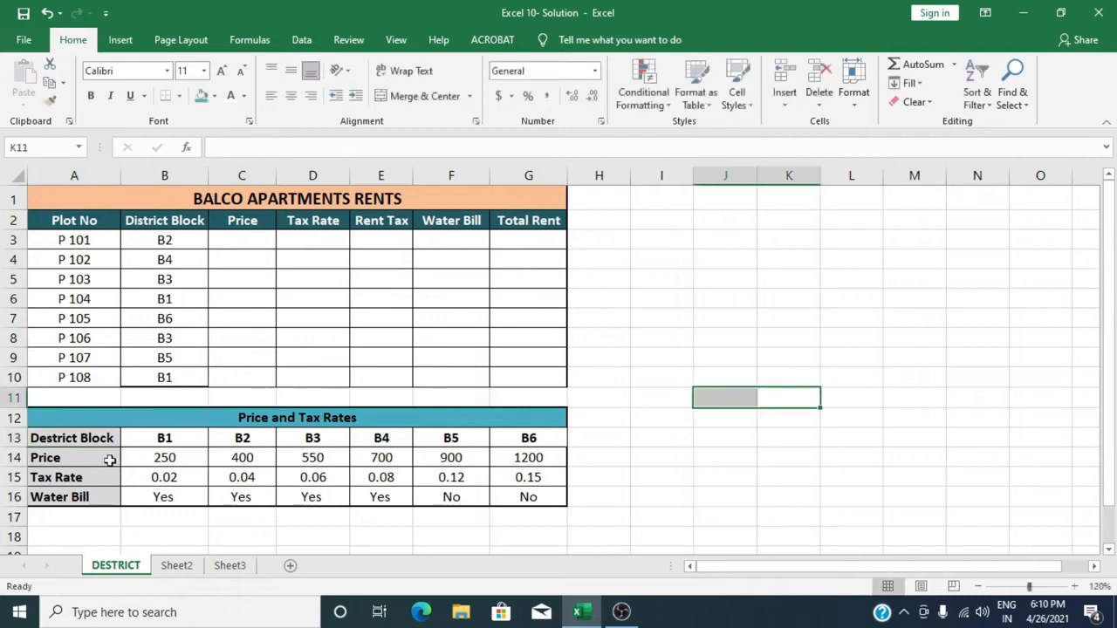
Examine the Price and Tax Rates table, checking the price, tax rate and water bill entries for the district blocks
{"action": "left_click", "coordinate": [161, 439]}
{"action": "left_click", "coordinate": [242, 438]}
{"action": "left_click", "coordinate": [157, 463]}
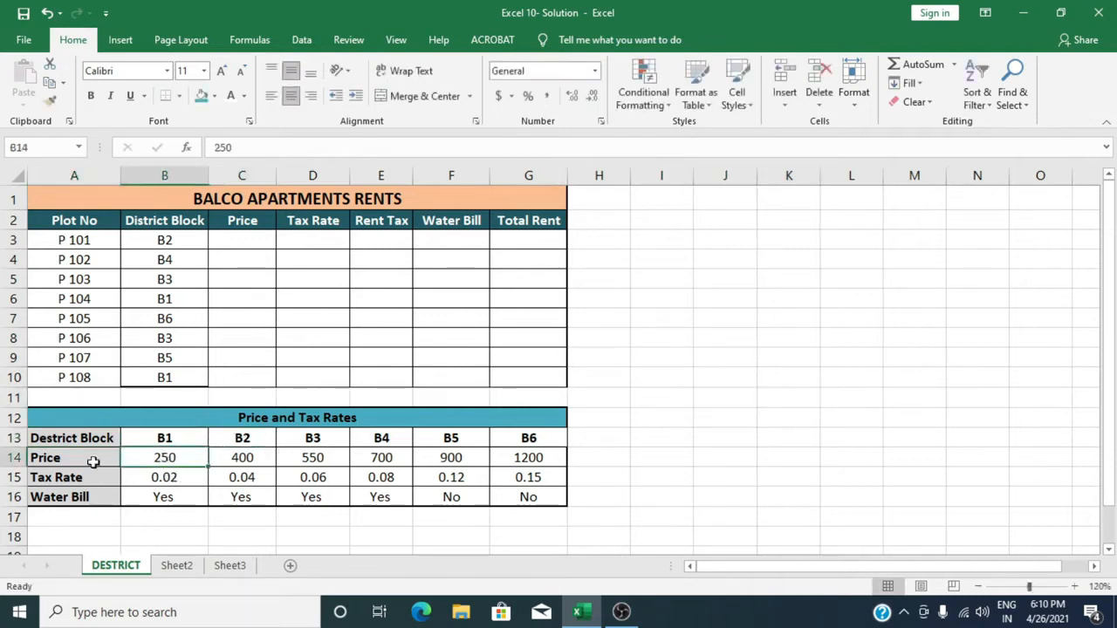
{"action": "left_click", "coordinate": [168, 479]}
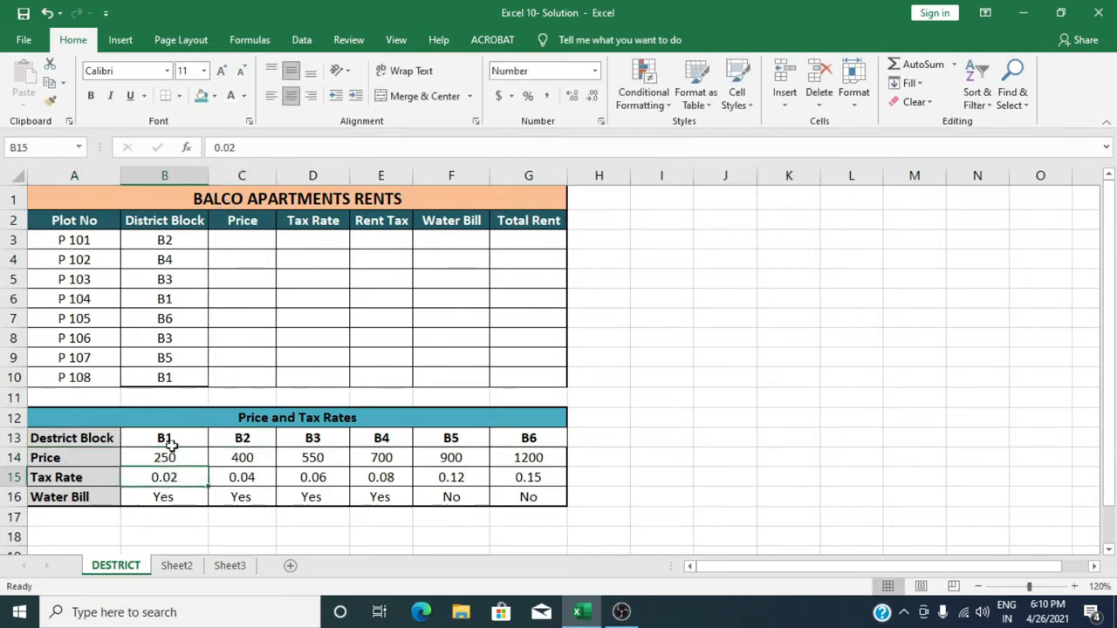
{"action": "left_click", "coordinate": [163, 500]}
{"action": "left_click", "coordinate": [228, 500]}
{"action": "left_click", "coordinate": [248, 482]}
{"action": "left_click", "coordinate": [254, 460]}
{"action": "left_click", "coordinate": [324, 464]}
{"action": "left_click", "coordinate": [322, 477]}
{"action": "left_click", "coordinate": [317, 491]}
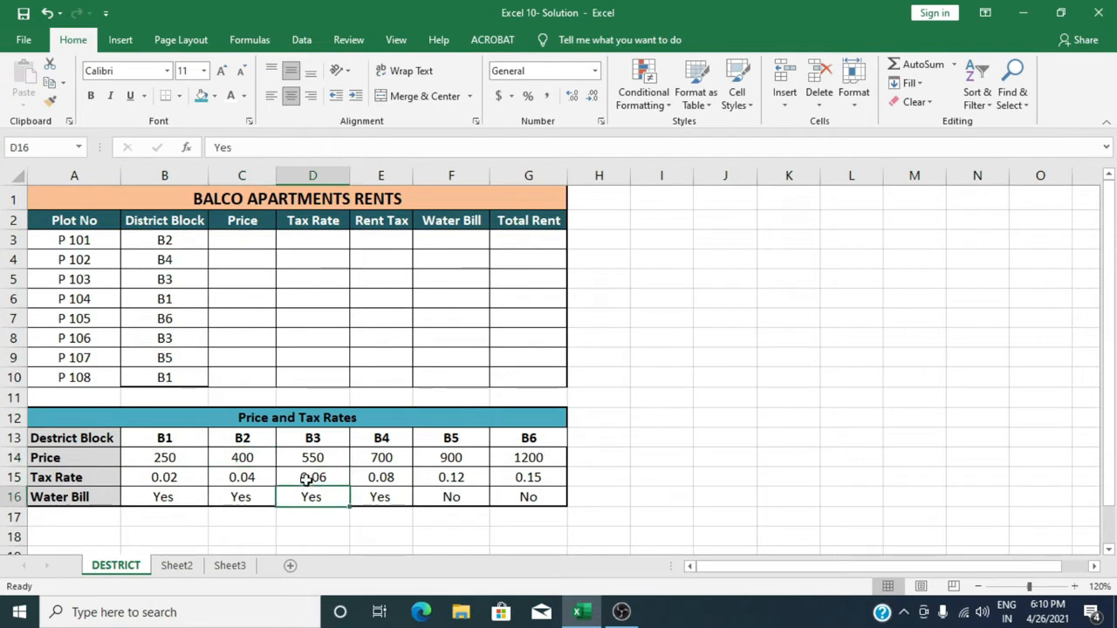
Enter =HLOOKUP(B3,$A$13:$G$16,2) in cell C3 to get the price for plot P 101
{"action": "left_click", "coordinate": [234, 251]}
{"action": "left_click", "coordinate": [230, 242]}
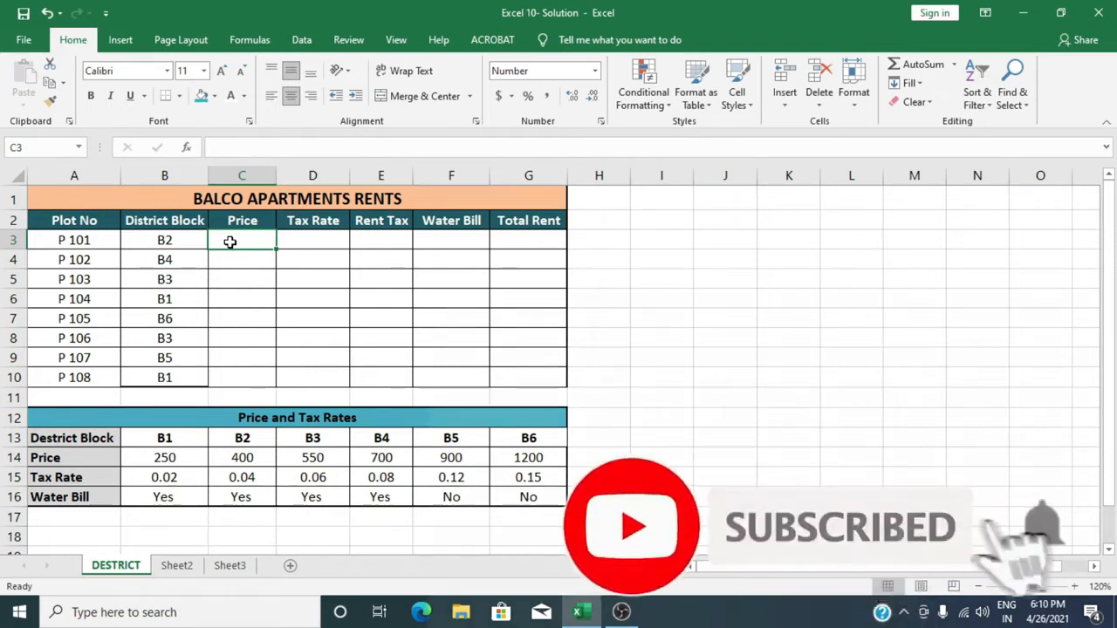
{"action": "type", "text": "="}
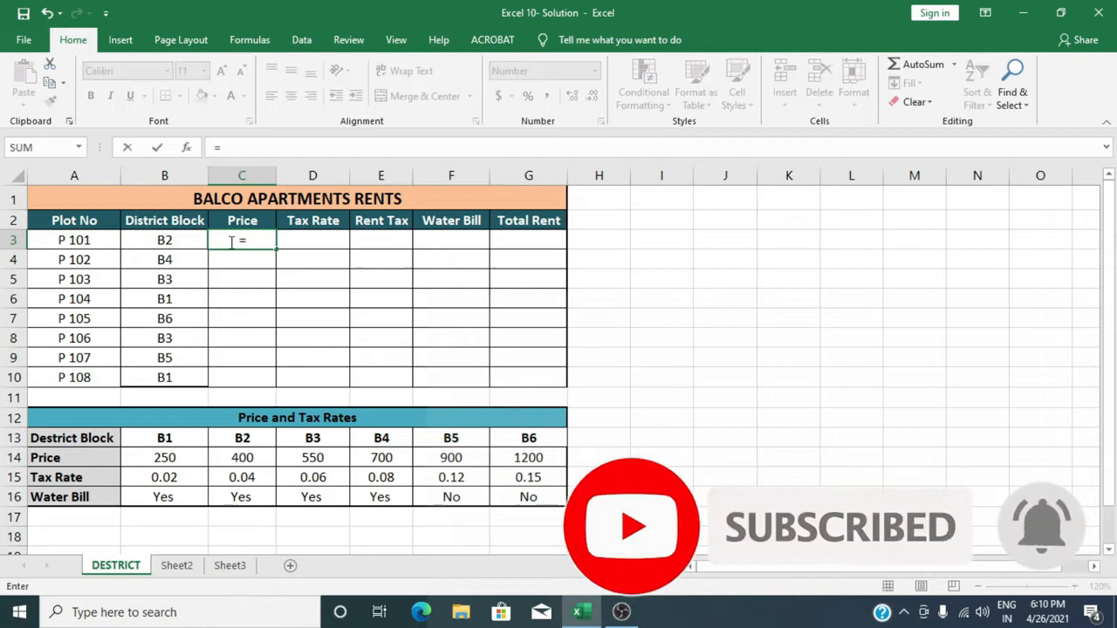
{"action": "type", "text": "hlook"}
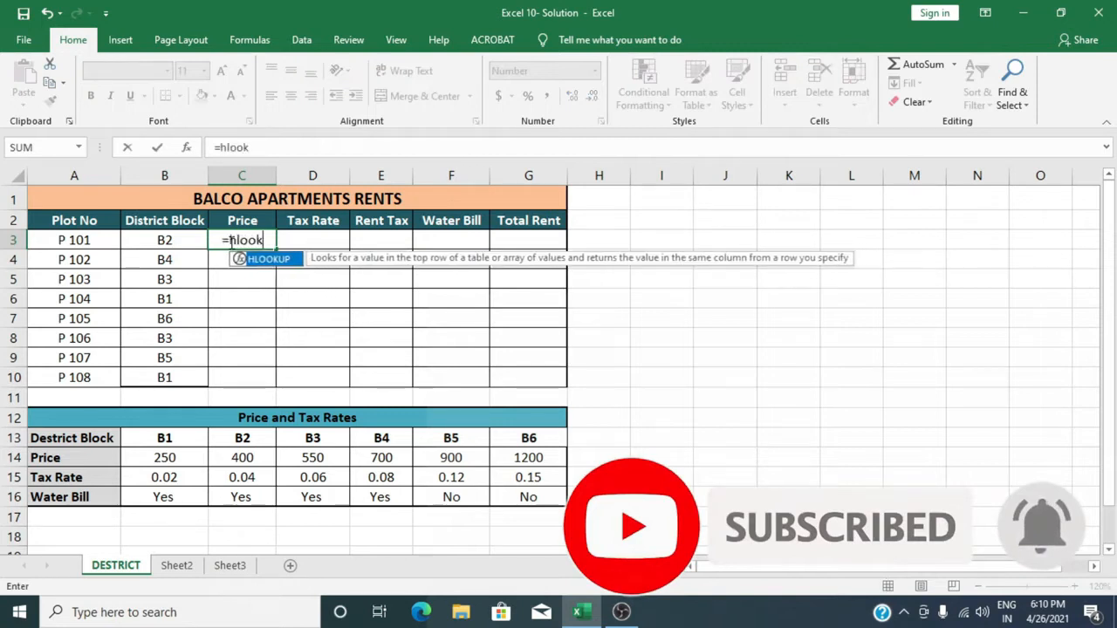
{"action": "type", "text": "up"}
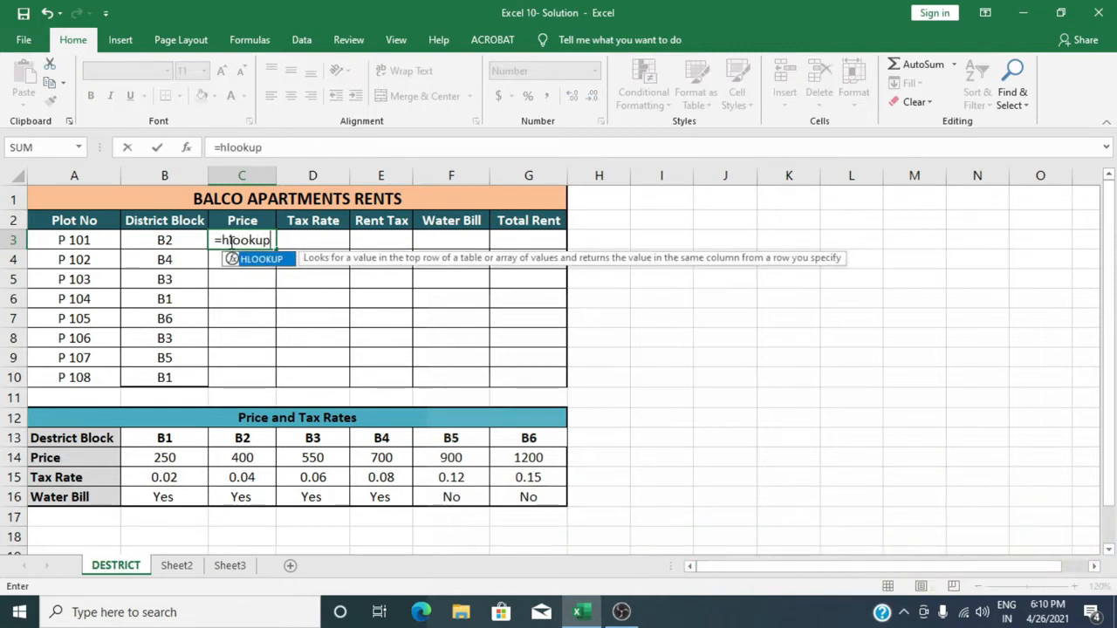
{"action": "type", "text": "("}
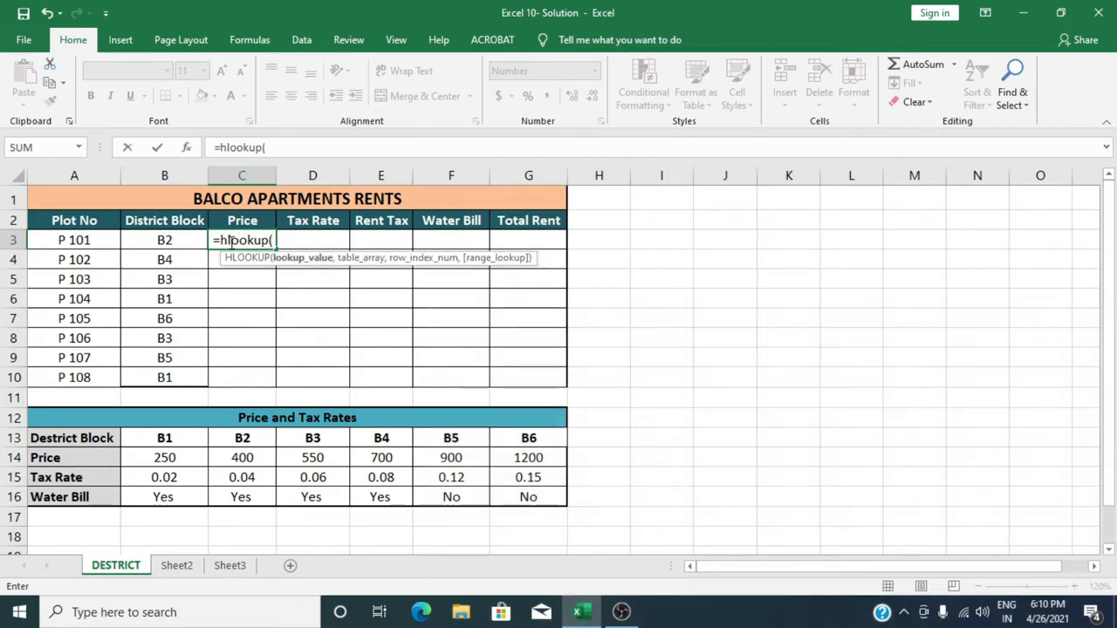
{"action": "left_click", "coordinate": [175, 237]}
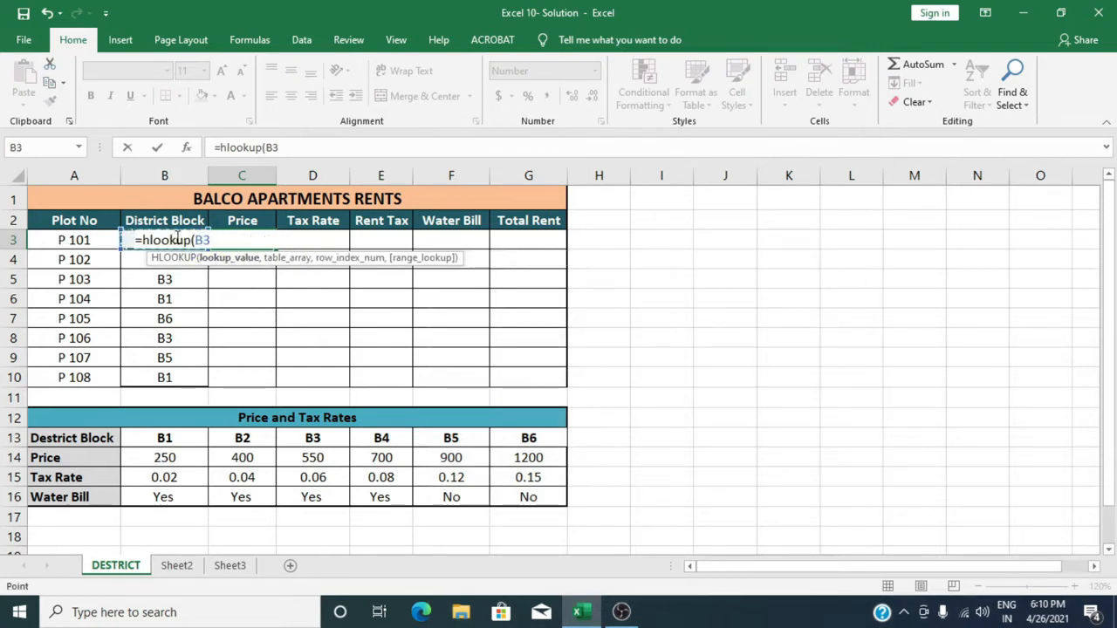
{"action": "type", "text": ","}
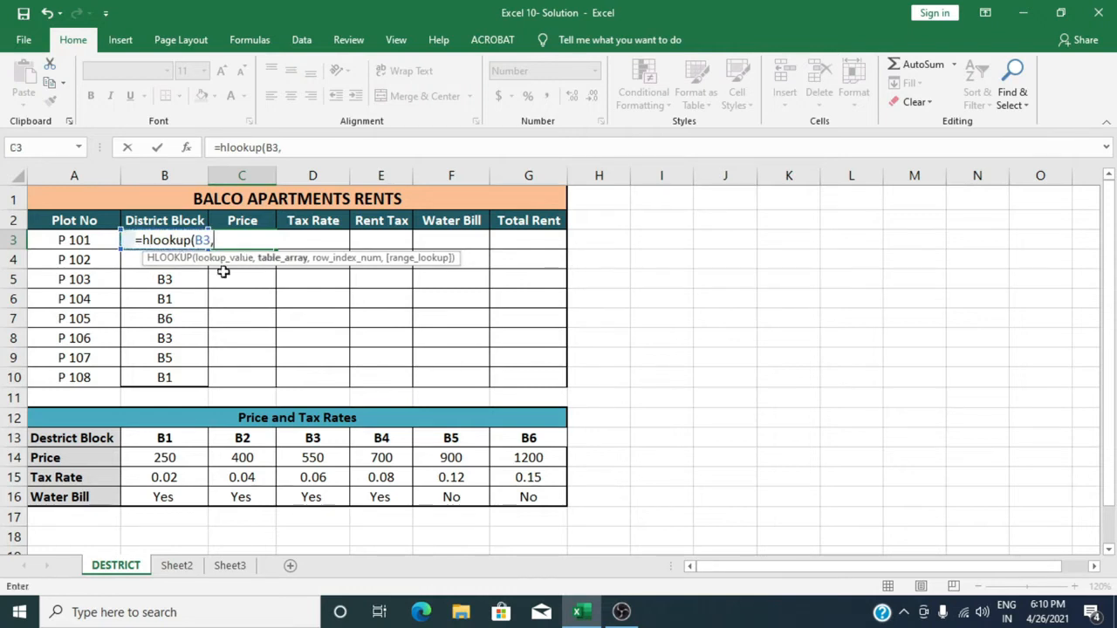
{"action": "left_click_drag", "start_coordinate": [91, 438], "coordinate": [562, 494]}
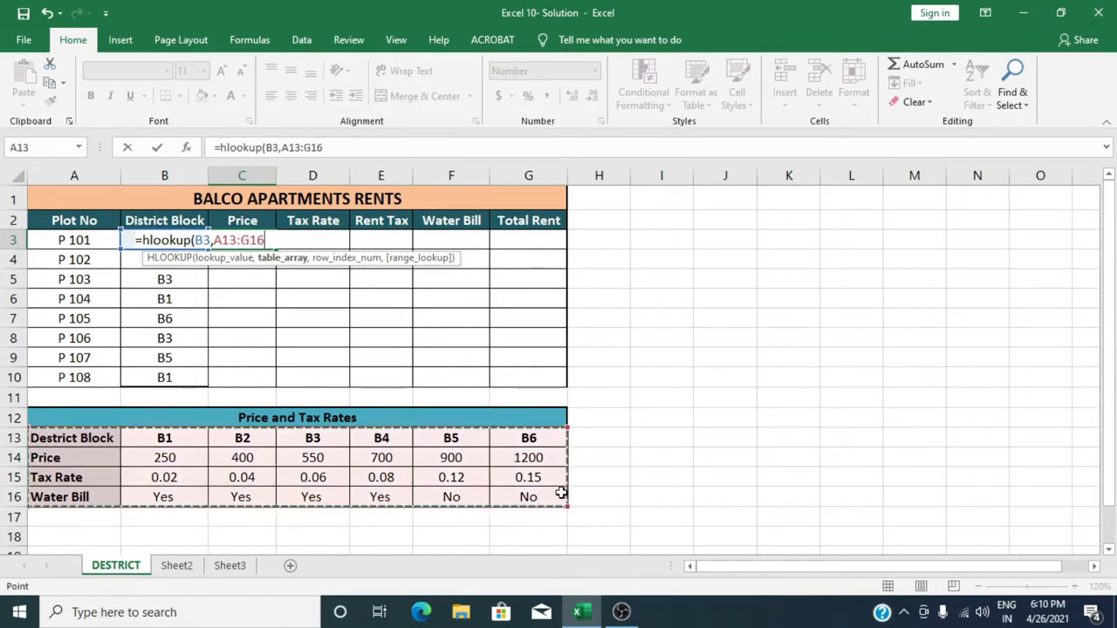
{"action": "key", "text": "F4"}
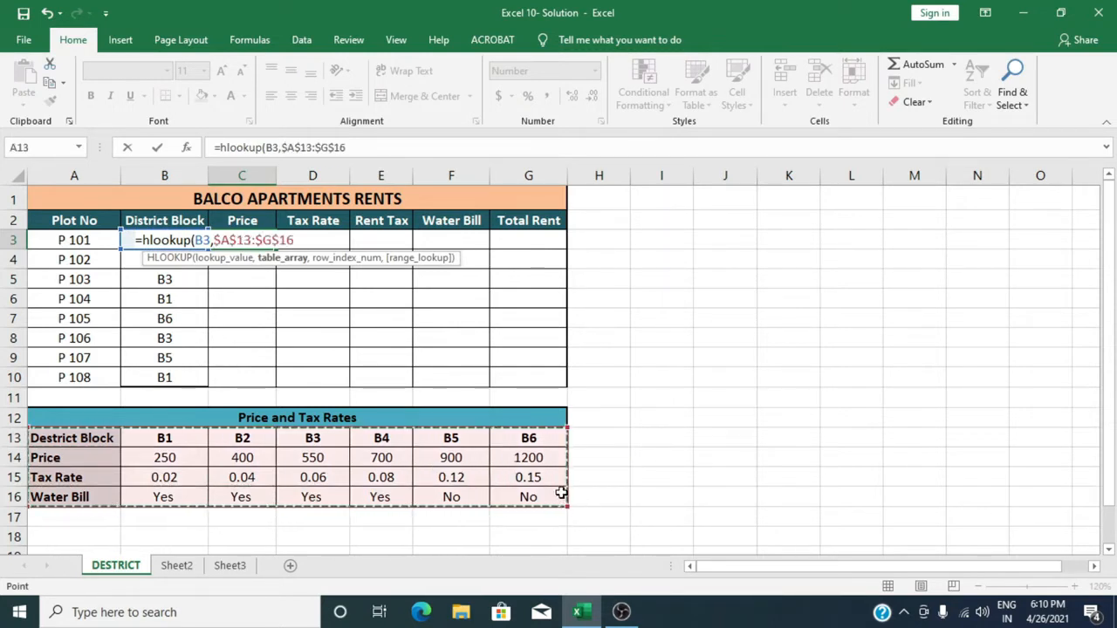
{"action": "type", "text": ",2"}
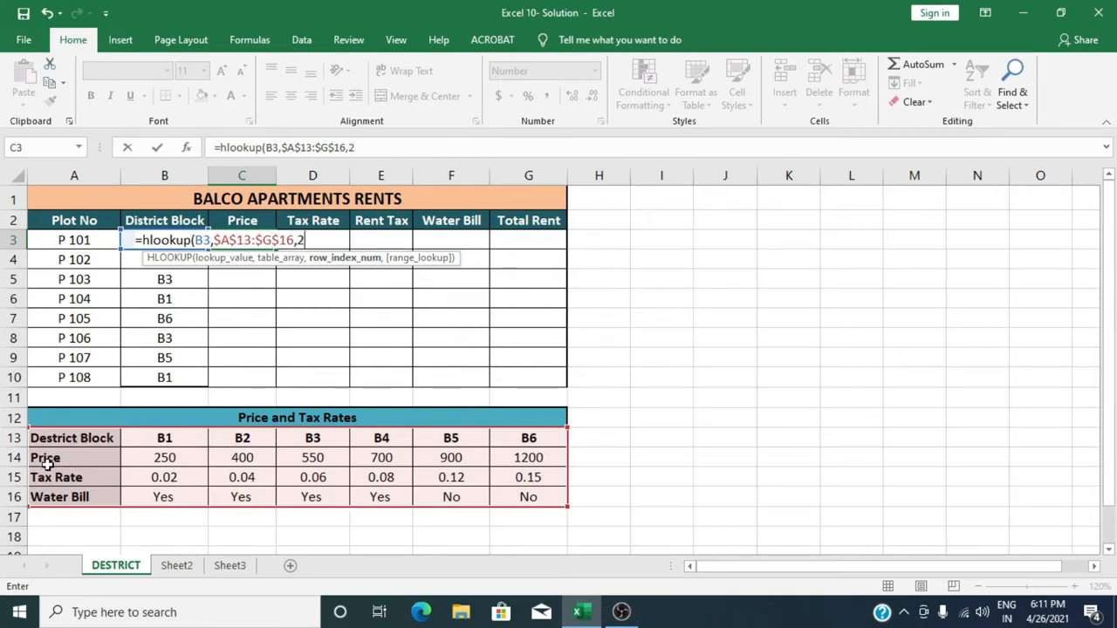
{"action": "type", "text": ")"}
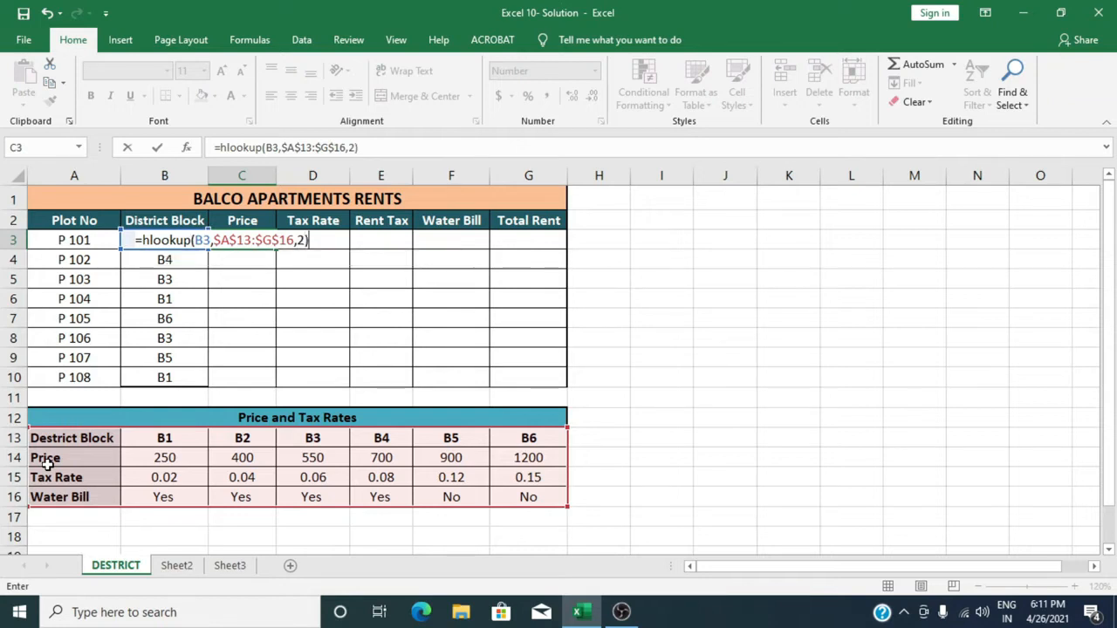
{"action": "key", "text": "Return"}
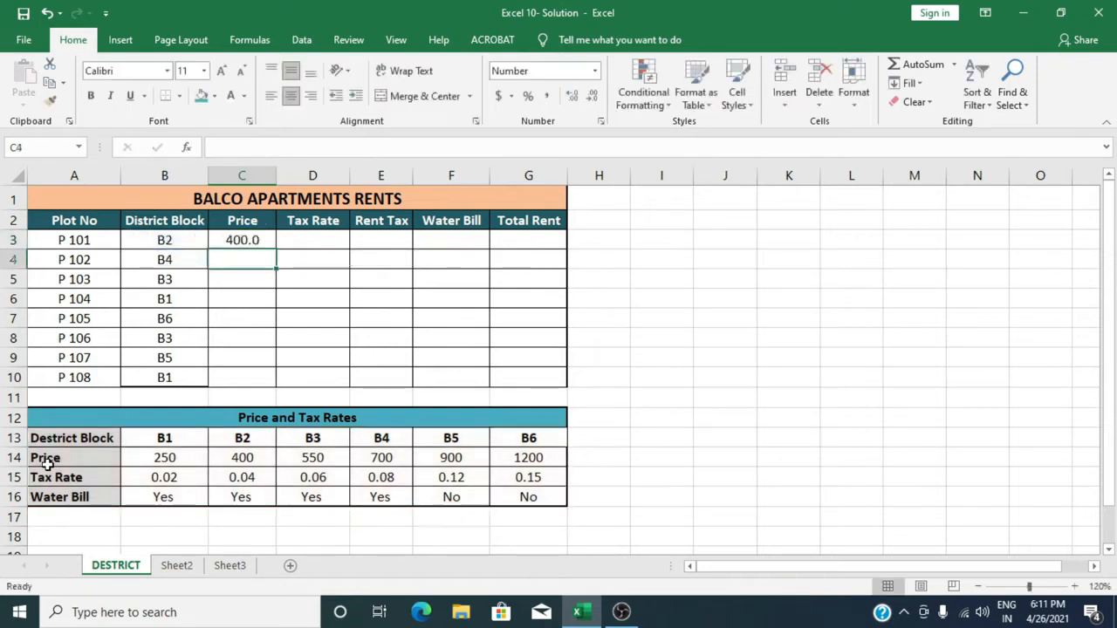
Enter =HLOOKUP(B4,$A$13:$G$16,2) in cell C4 to get the price for plot P 102
{"action": "type", "text": "="}
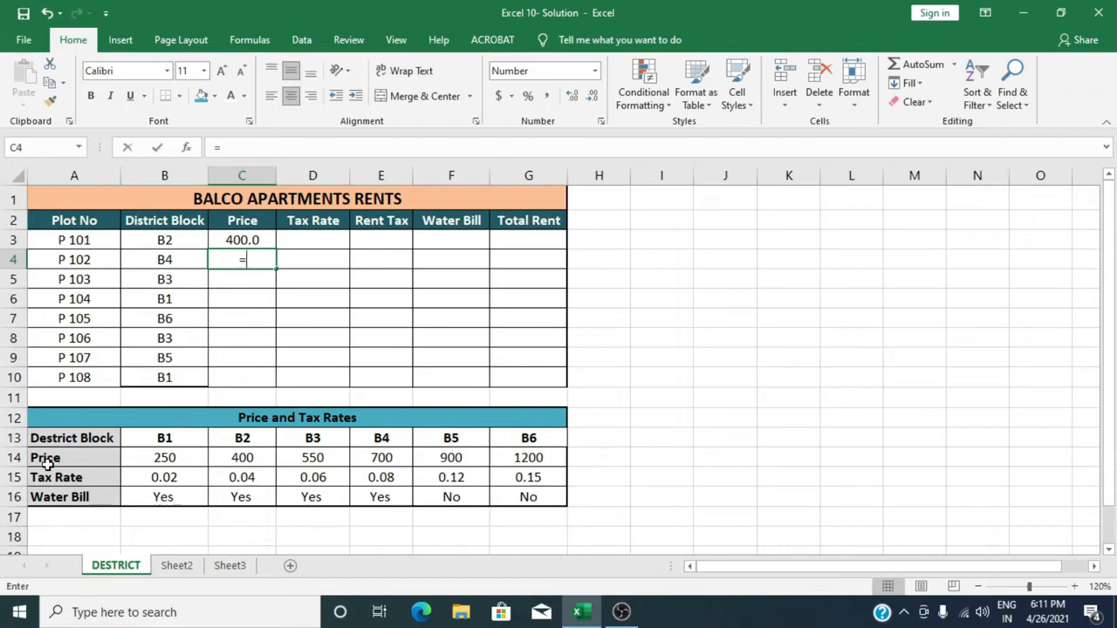
{"action": "type", "text": "loo"}
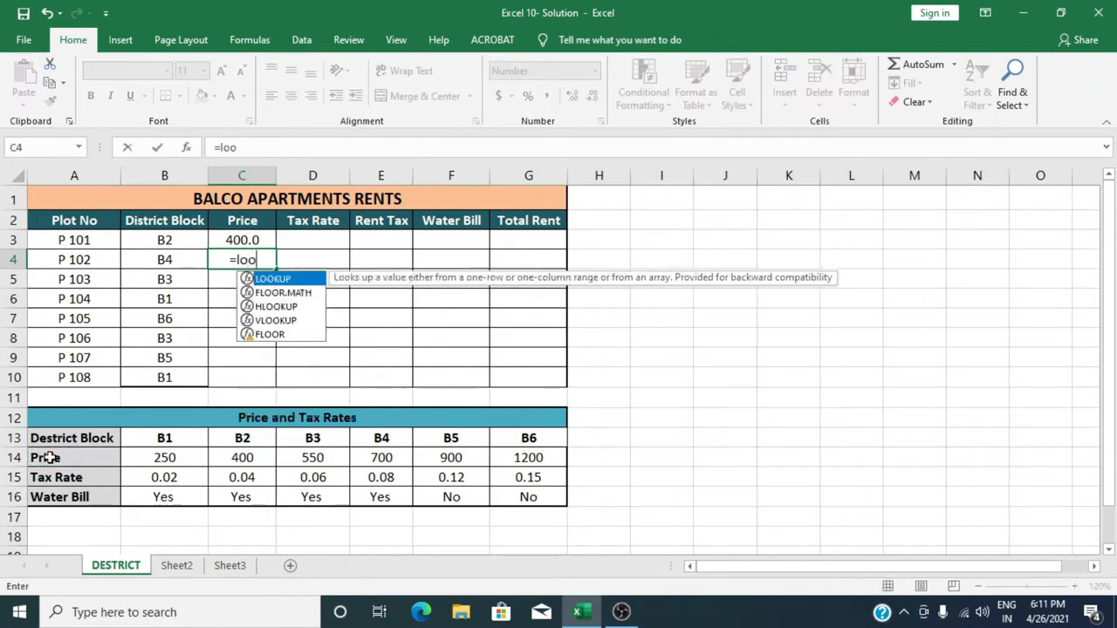
{"action": "key", "text": "BackSpace"}
{"action": "key", "text": "BackSpace"}
{"action": "key", "text": "BackSpace"}
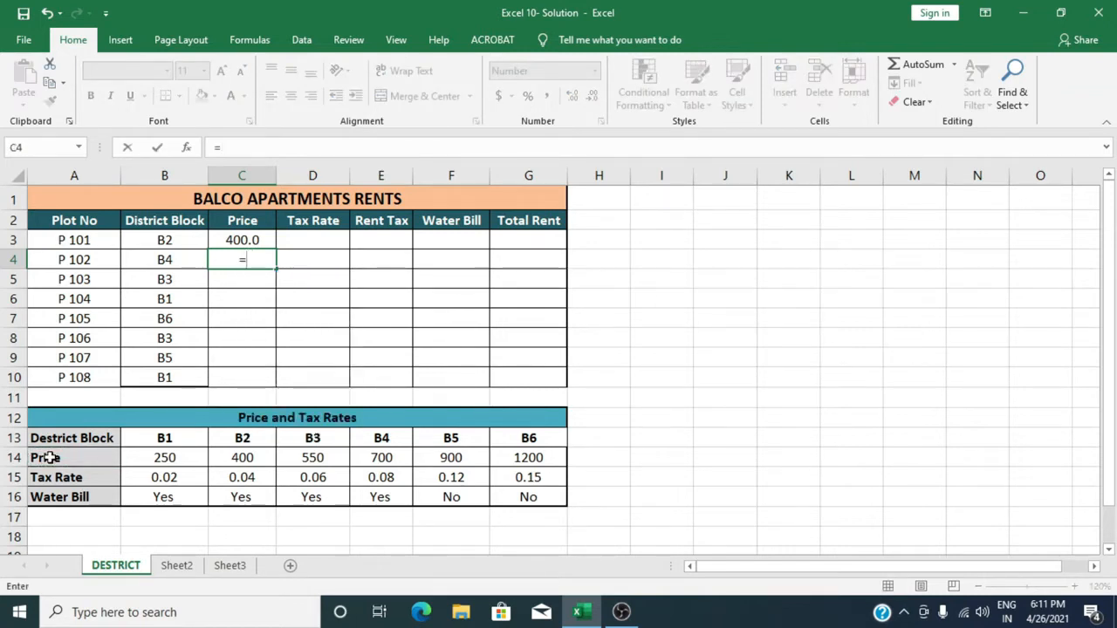
{"action": "type", "text": "hlook"}
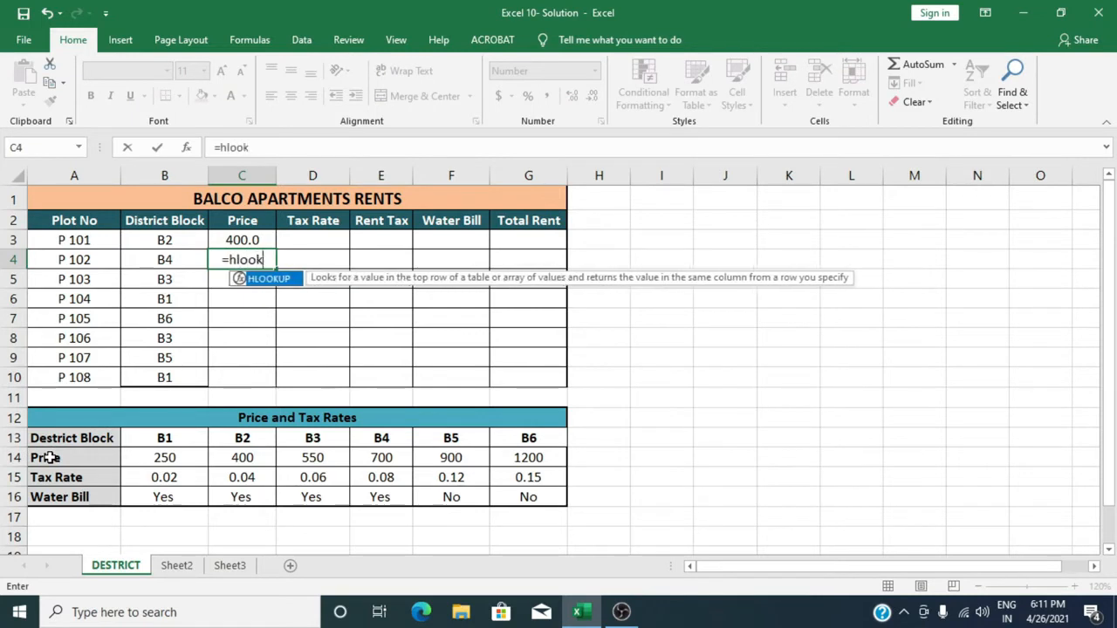
{"action": "type", "text": "u"}
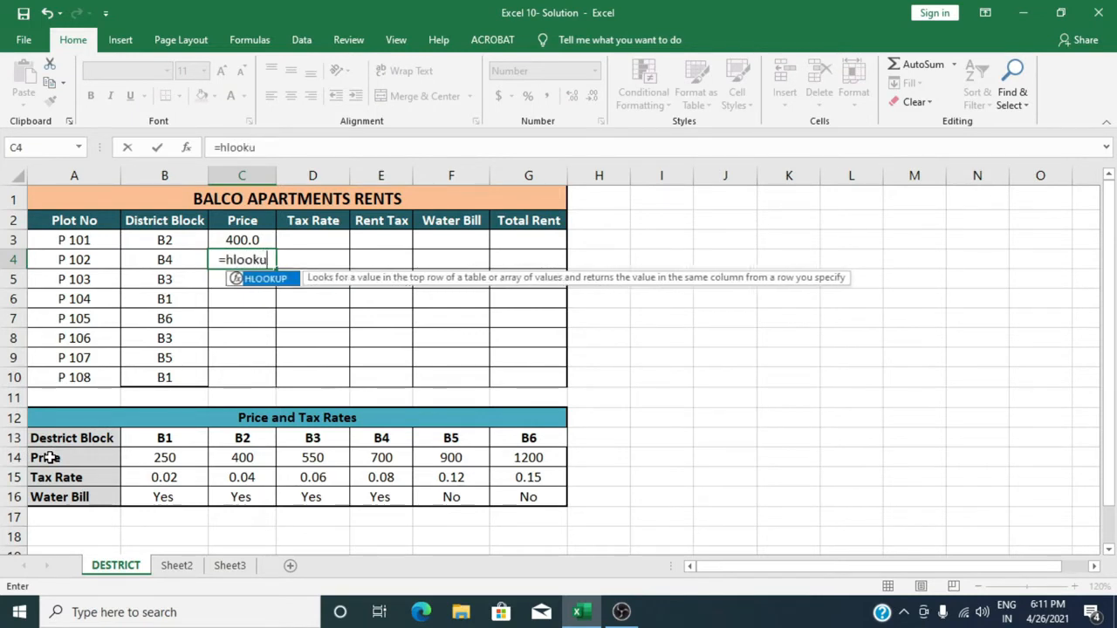
{"action": "type", "text": "p("}
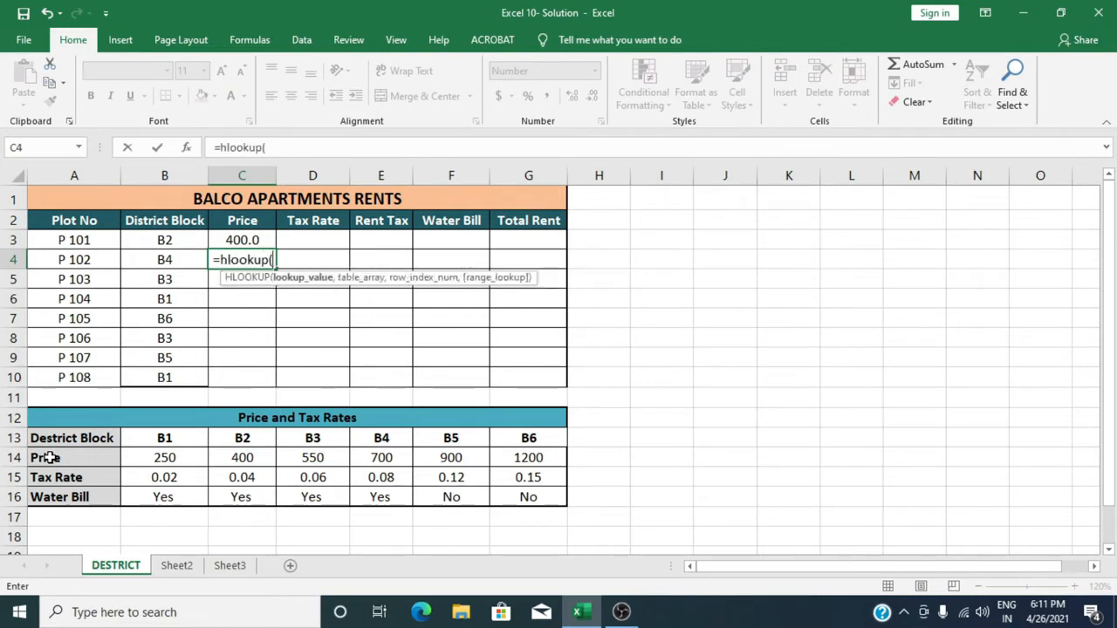
{"action": "left_click", "coordinate": [156, 262]}
{"action": "type", "text": ","}
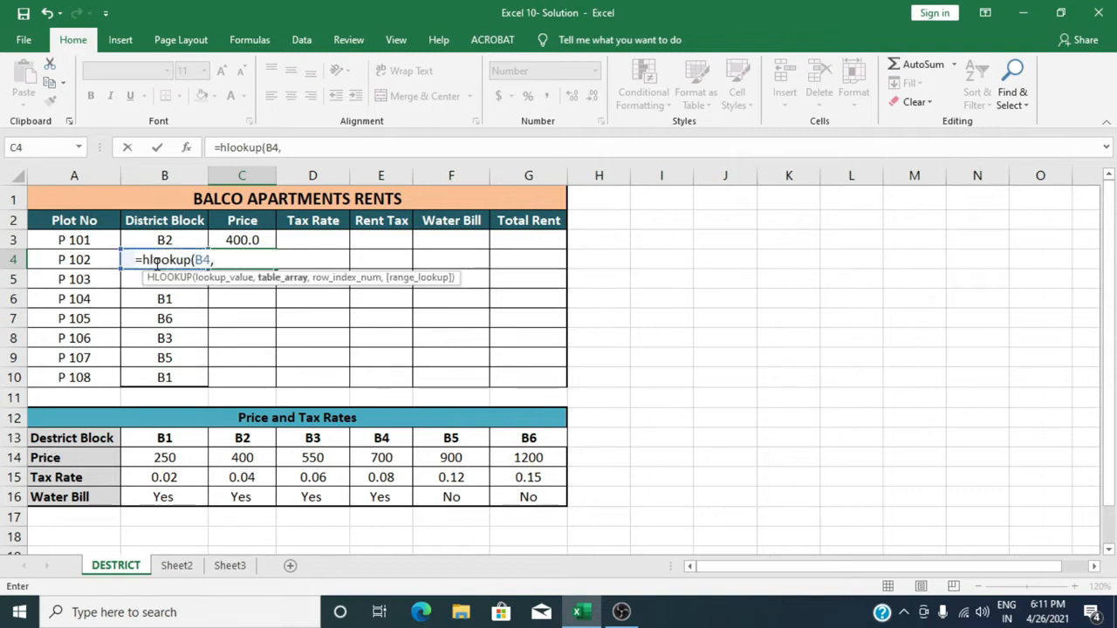
{"action": "left_click_drag", "start_coordinate": [48, 444], "coordinate": [499, 495]}
{"action": "key", "text": "F4"}
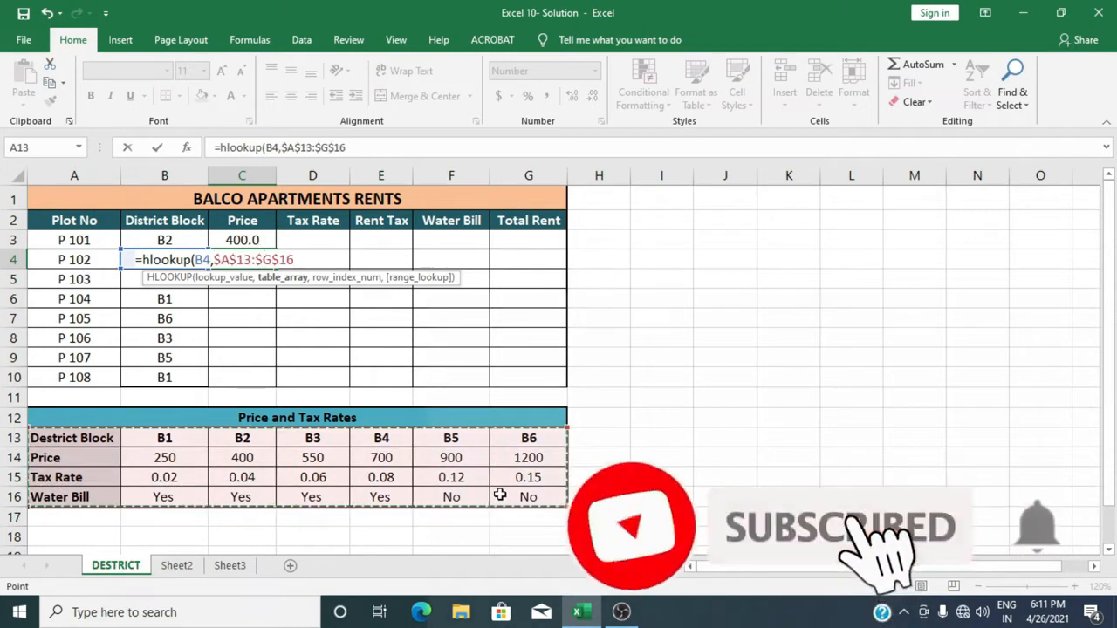
{"action": "type", "text": ","}
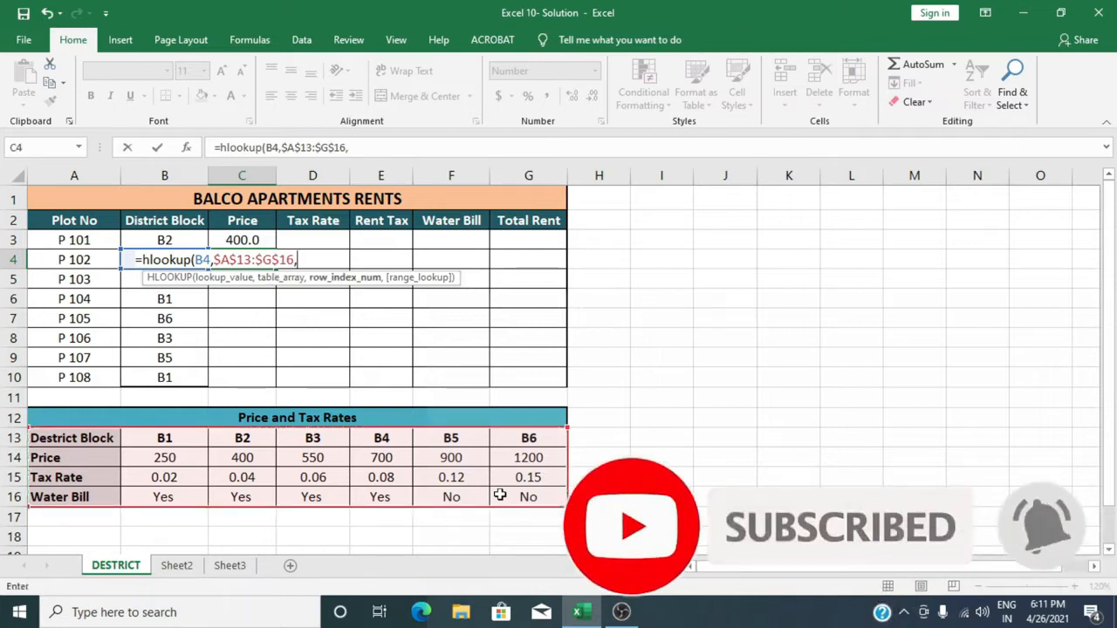
{"action": "type", "text": "2)"}
{"action": "key", "text": "Return"}
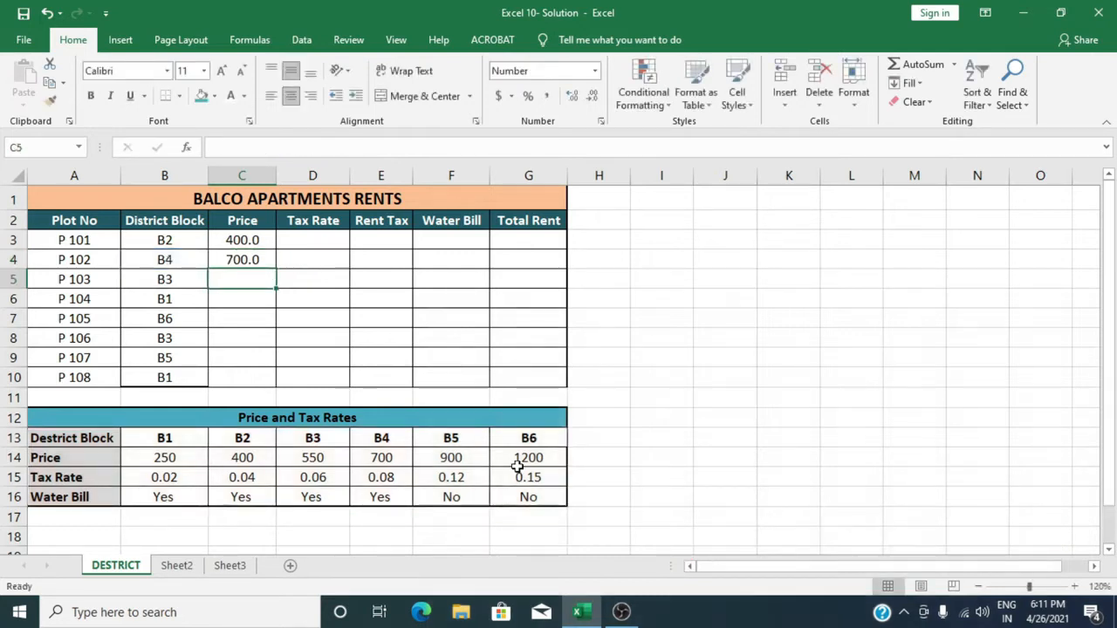
Enter =HLOOKUP(B3,A13:G16,3) in cell D3 to get the tax rate for plot P 101
{"action": "left_click", "coordinate": [309, 239]}
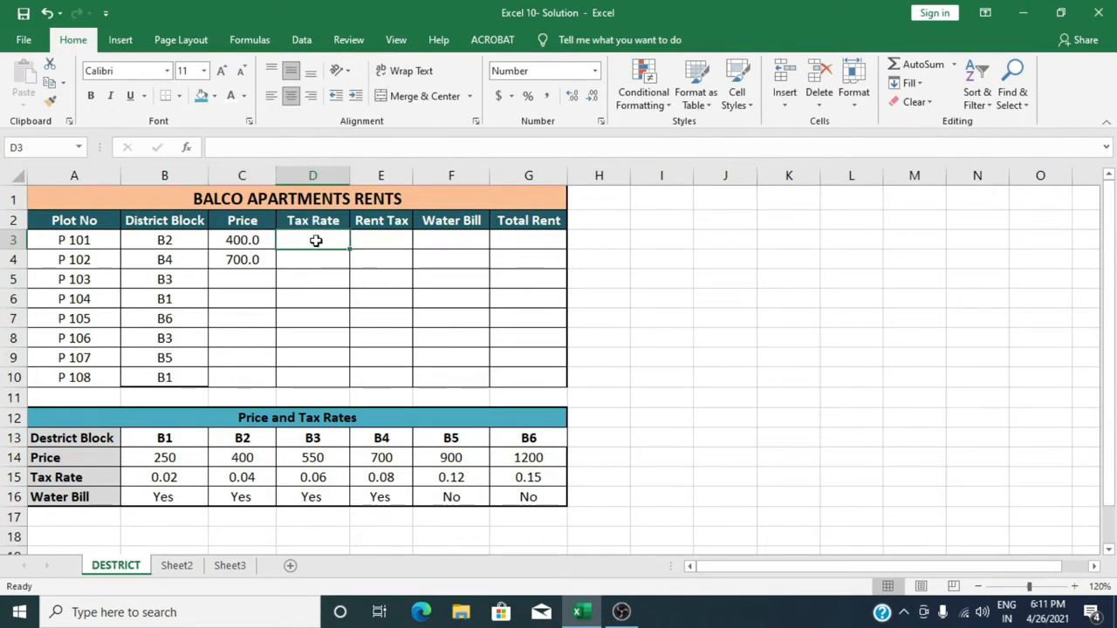
{"action": "type", "text": "=hloo"}
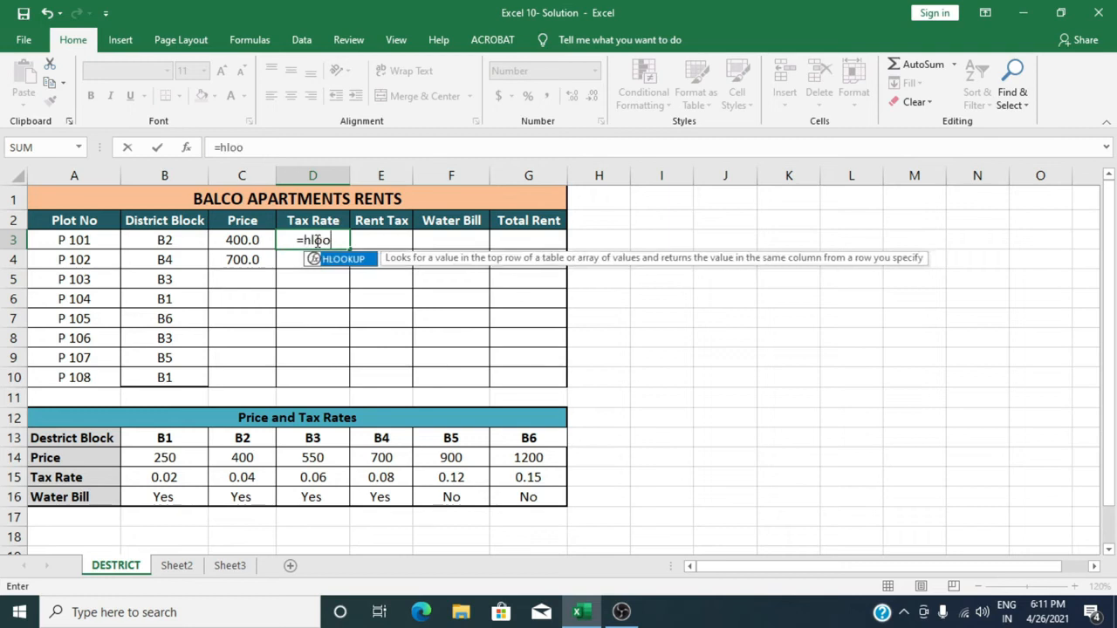
{"action": "type", "text": "kup"}
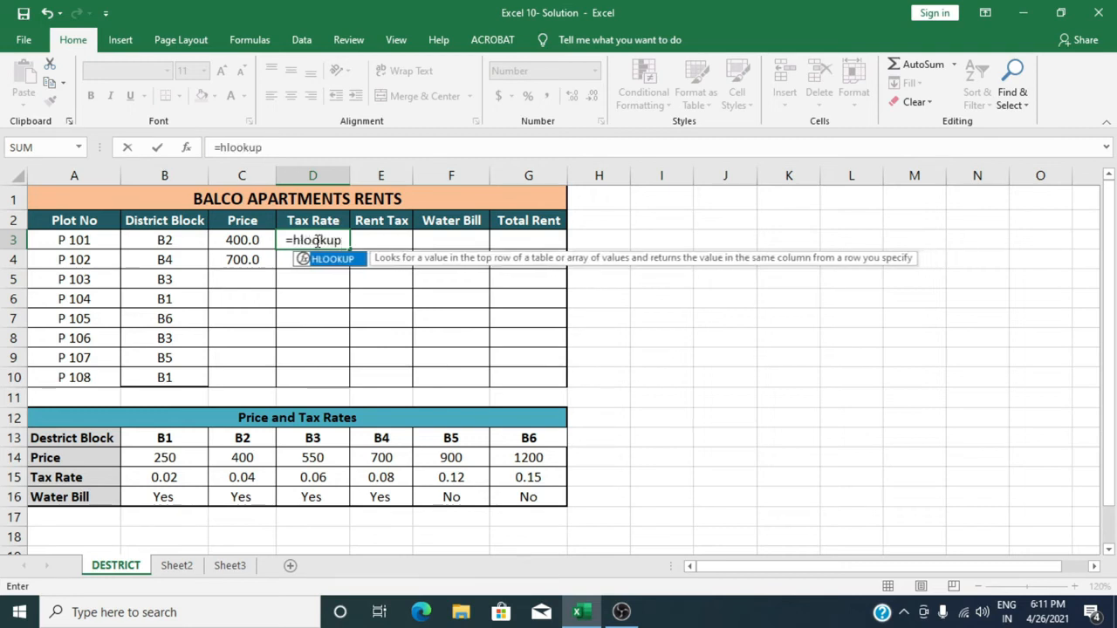
{"action": "type", "text": "("}
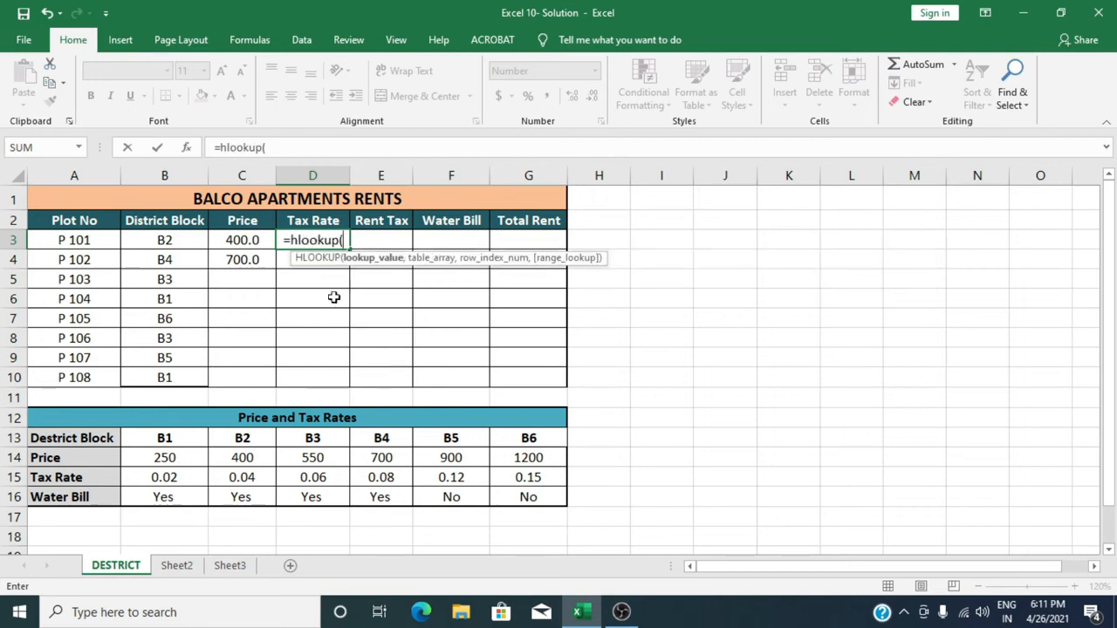
{"action": "left_click", "coordinate": [182, 238]}
{"action": "type", "text": ","}
{"action": "left_click_drag", "start_coordinate": [80, 439], "coordinate": [517, 498]}
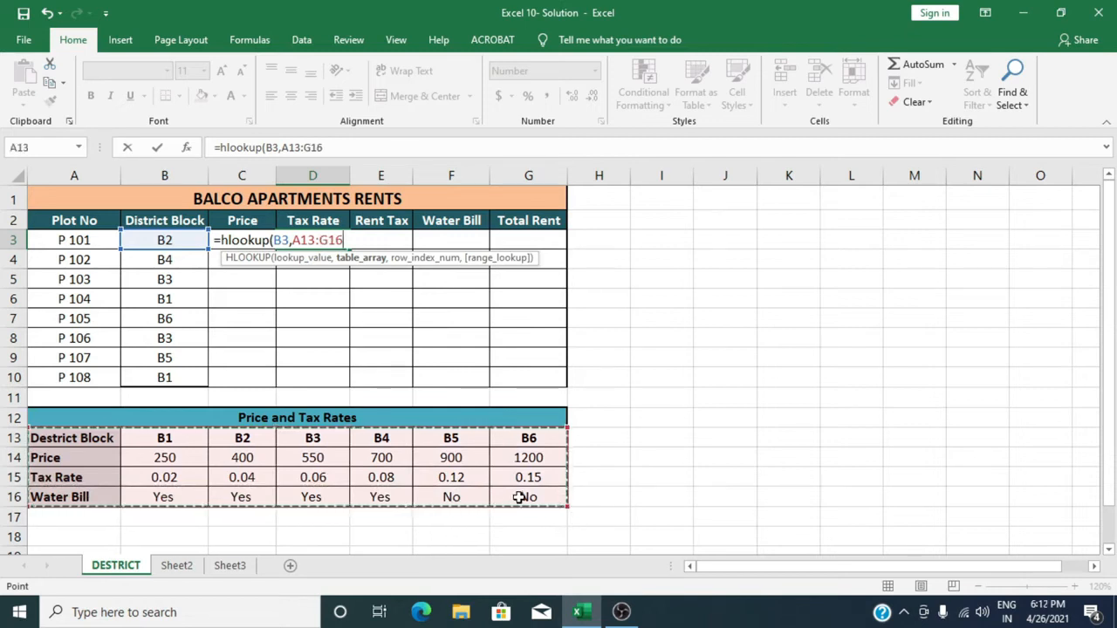
{"action": "type", "text": ",3"}
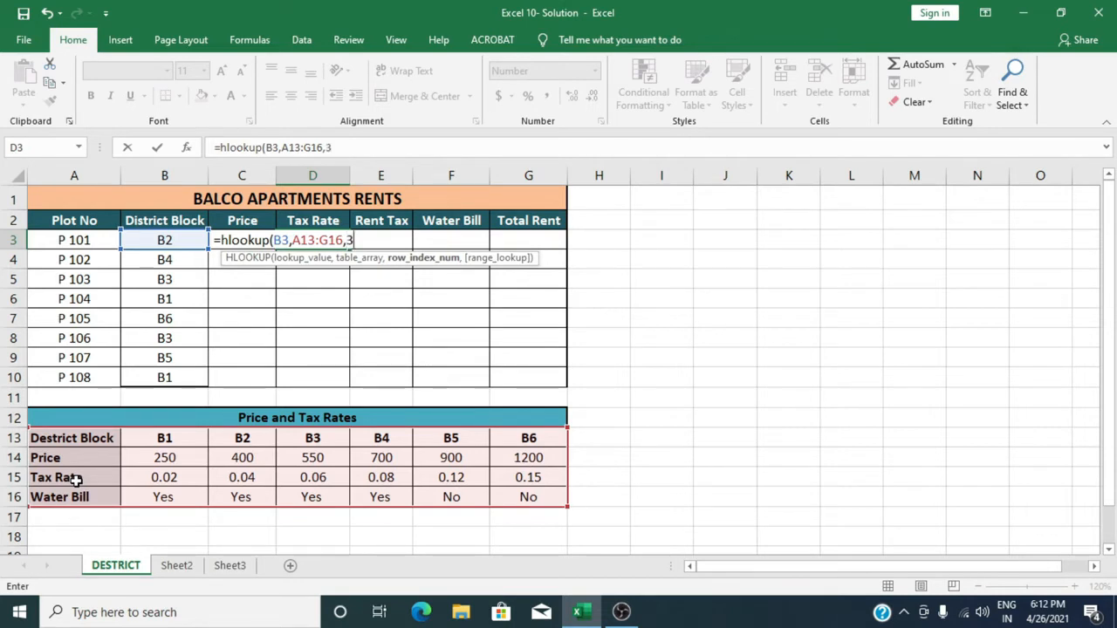
{"action": "type", "text": ")"}
{"action": "key", "text": "Return"}
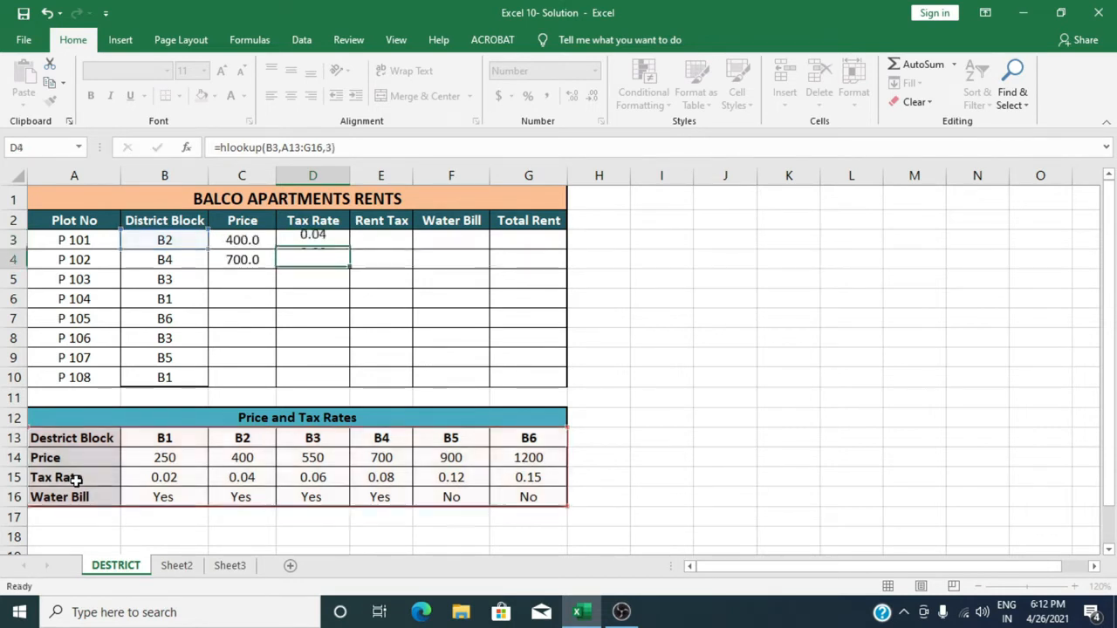
{"action": "left_click", "coordinate": [304, 297]}
{"action": "left_click", "coordinate": [330, 240]}
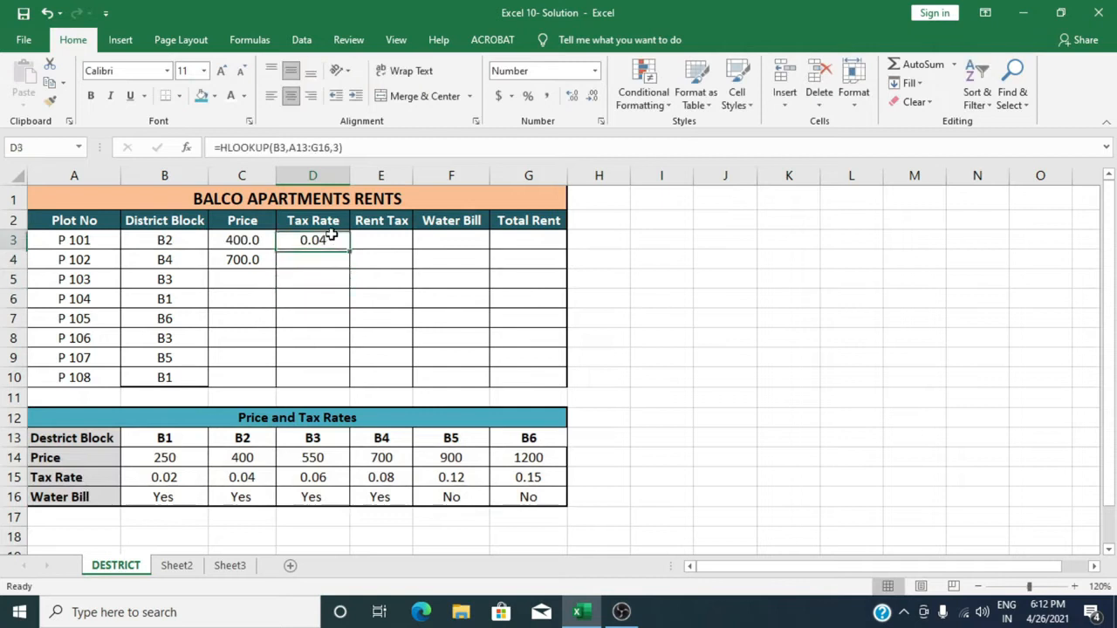
{"action": "left_click", "coordinate": [236, 280]}
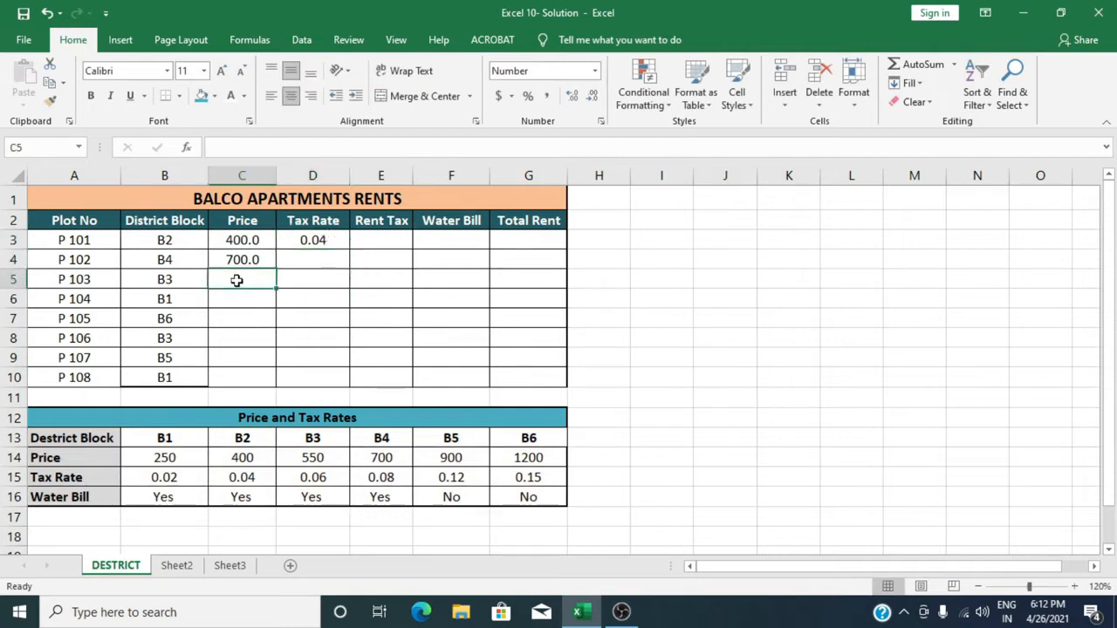
{"action": "type", "text": "="}
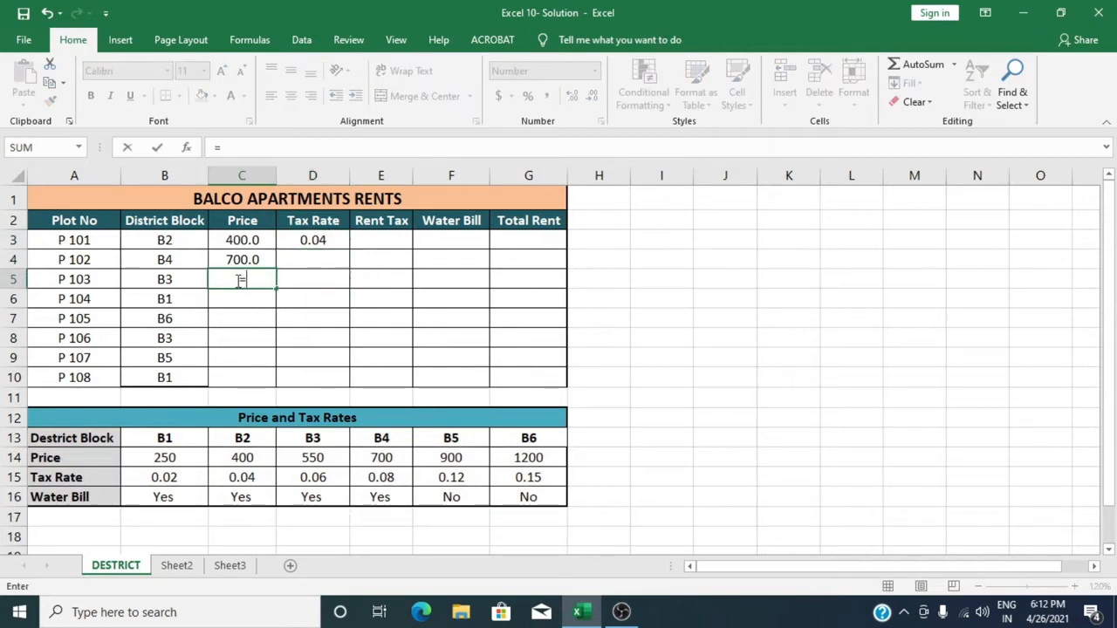
{"action": "type", "text": "hloo"}
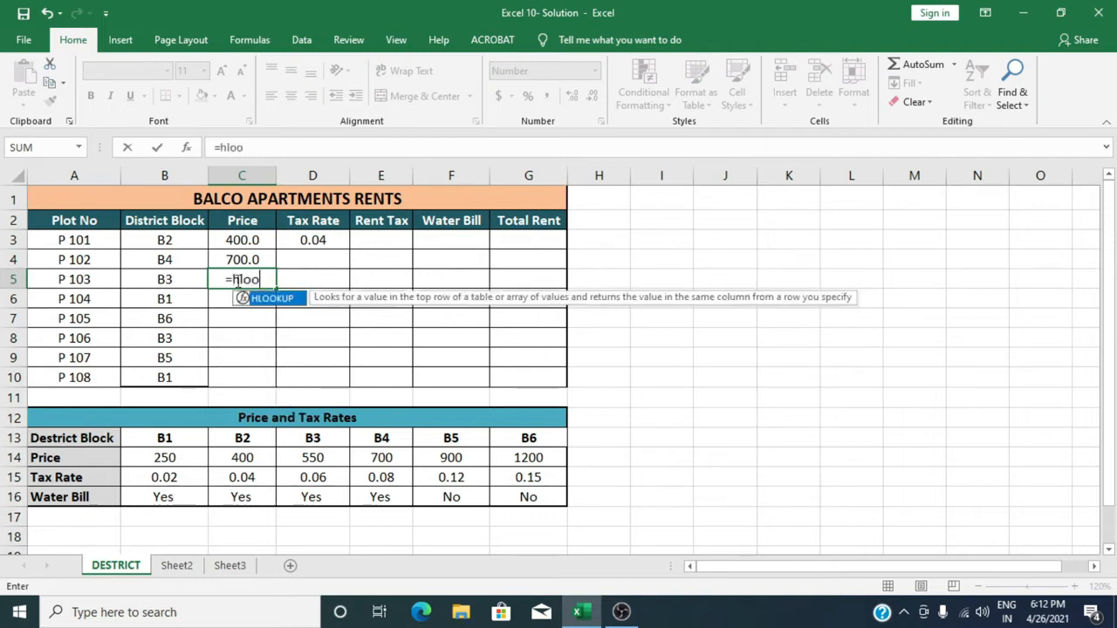
{"action": "type", "text": "kup"}
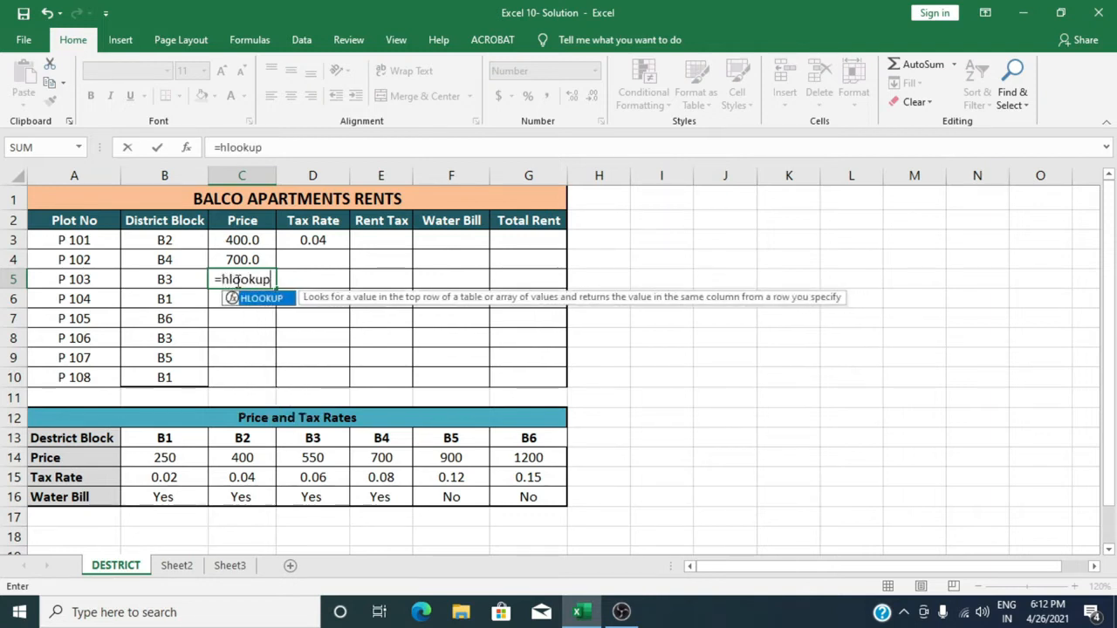
{"action": "type", "text": "("}
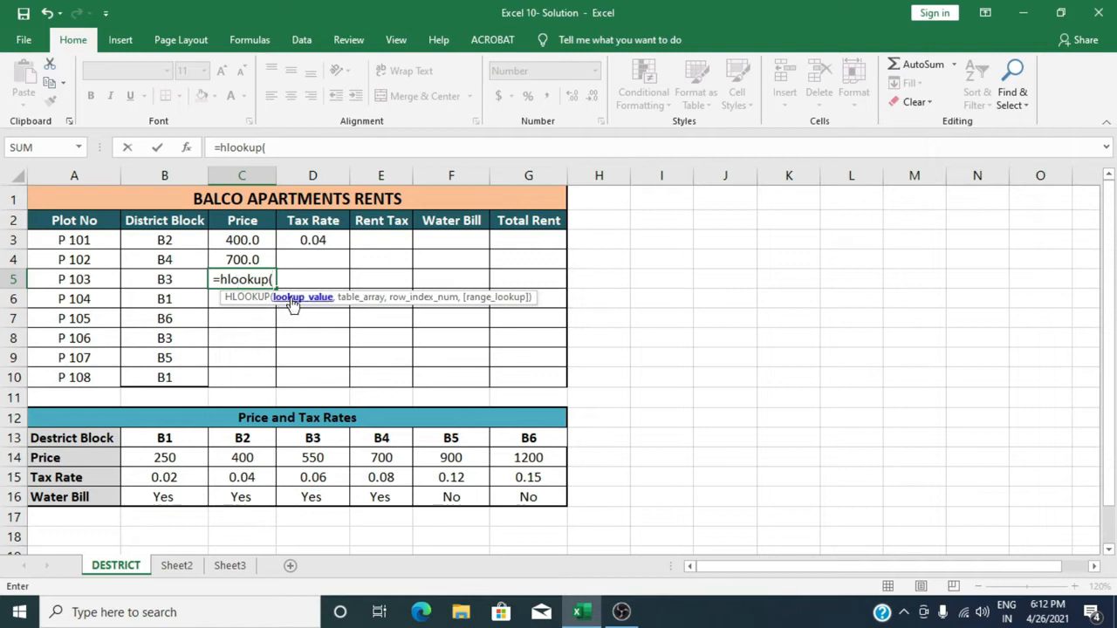
{"action": "left_click", "coordinate": [179, 303]}
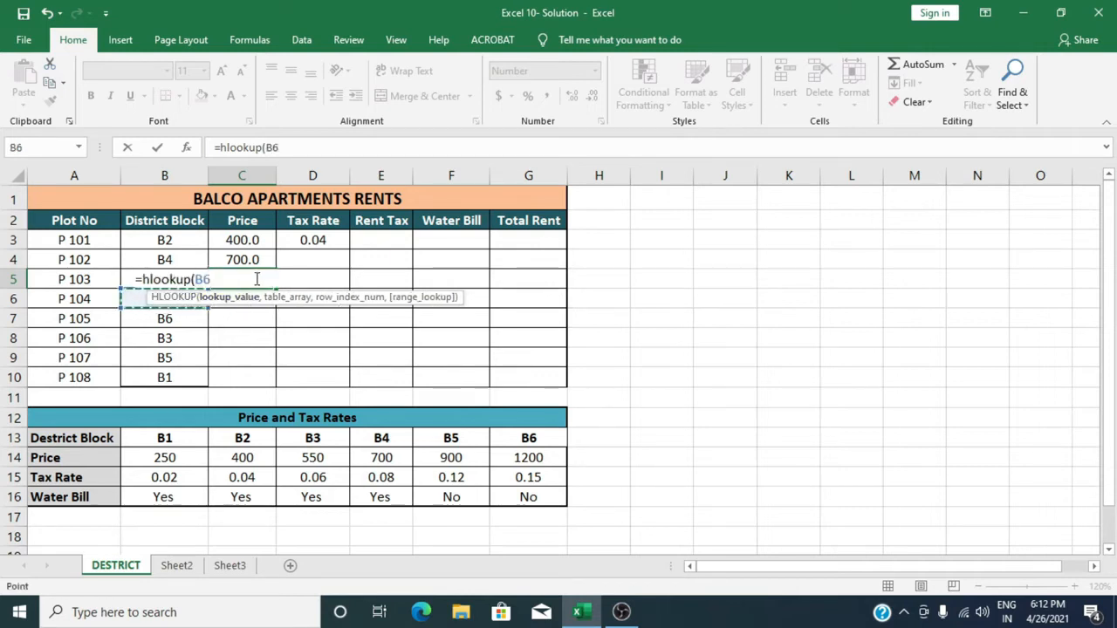
{"action": "key", "text": "BackSpace"}
{"action": "key", "text": "BackSpace"}
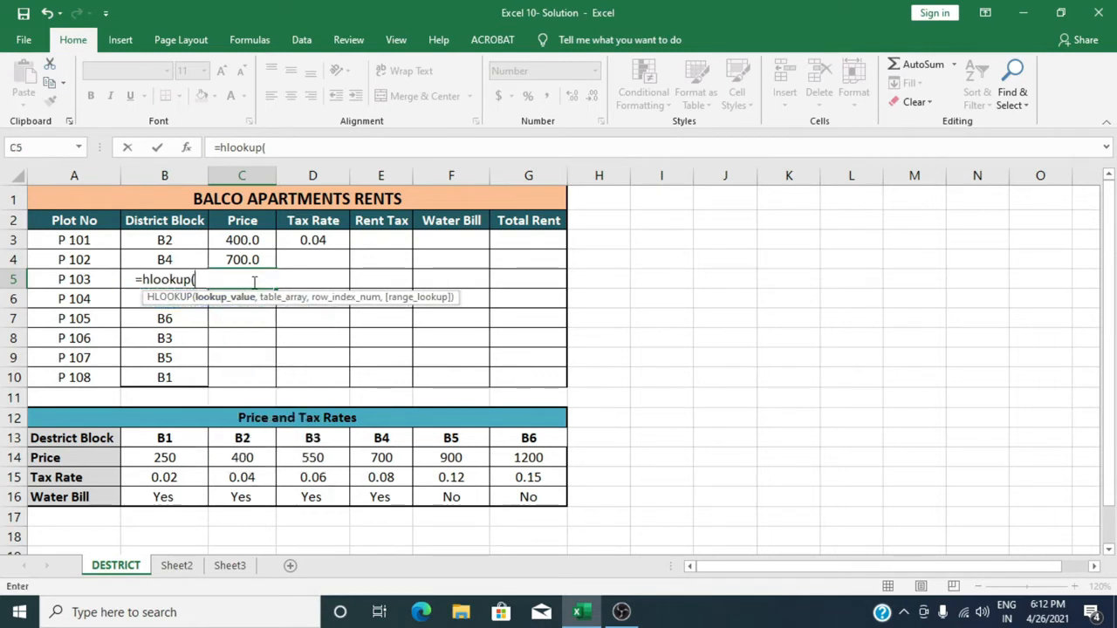
{"action": "key", "text": "BackSpace"}
{"action": "key", "text": "BackSpace"}
{"action": "key", "text": "BackSpace"}
{"action": "key", "text": "BackSpace"}
{"action": "key", "text": "BackSpace"}
{"action": "key", "text": "BackSpace"}
{"action": "key", "text": "BackSpace"}
{"action": "key", "text": "BackSpace"}
{"action": "key", "text": "BackSpace"}
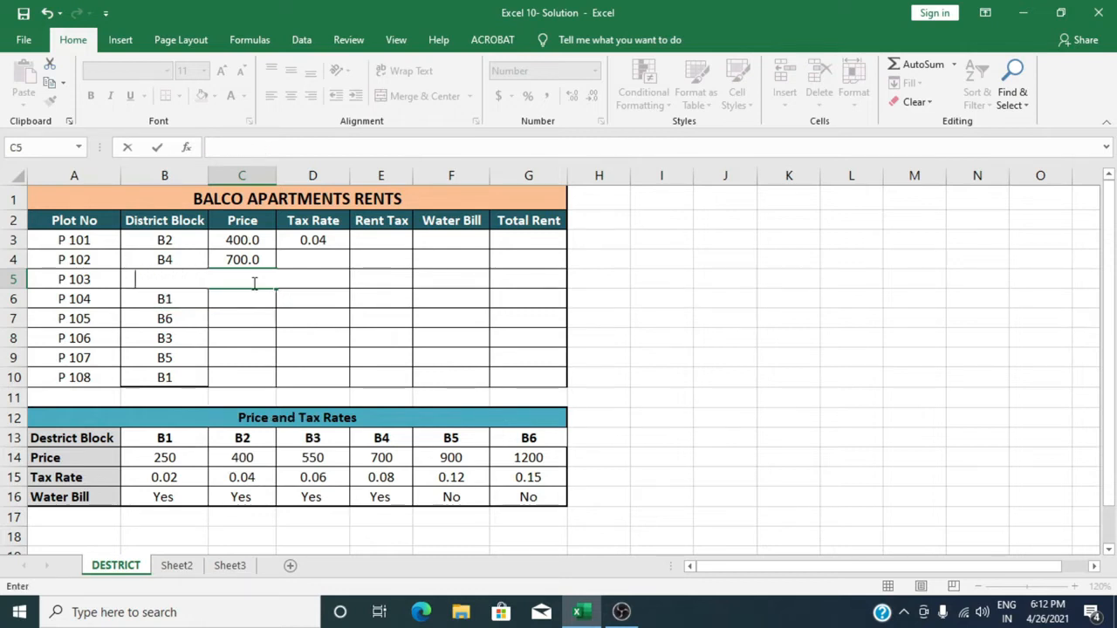
{"action": "left_click_drag", "start_coordinate": [306, 418], "coordinate": [304, 398]}
Enter =HLOOKUP(B5,$A$13:$G$16,2) in cell C5 to get the price for plot P 103
{"action": "left_click", "coordinate": [231, 279]}
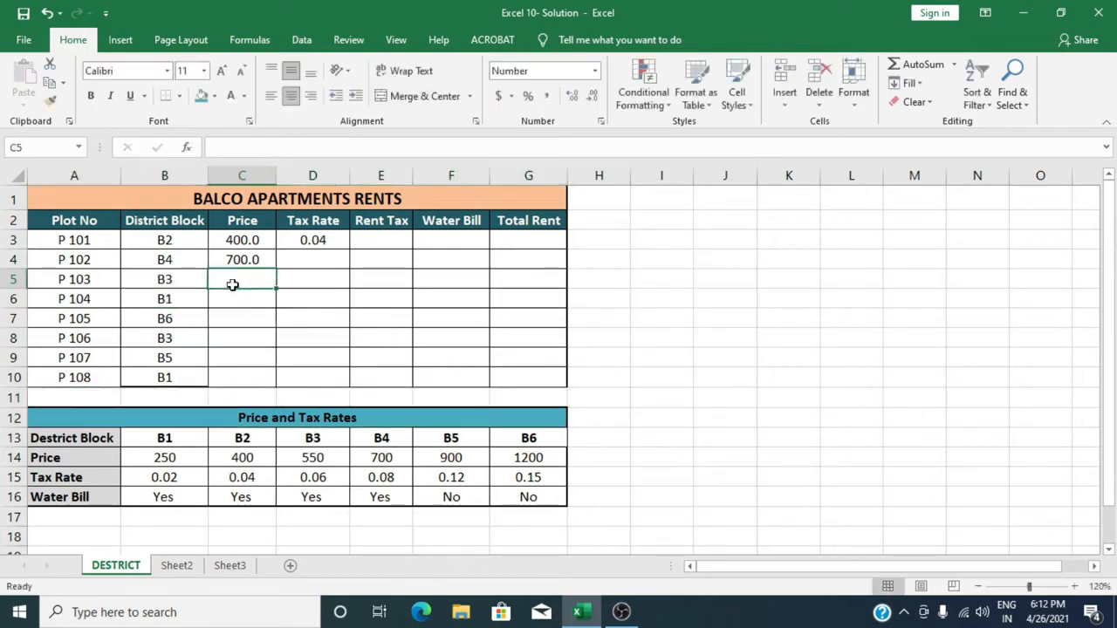
{"action": "type", "text": "=hl"}
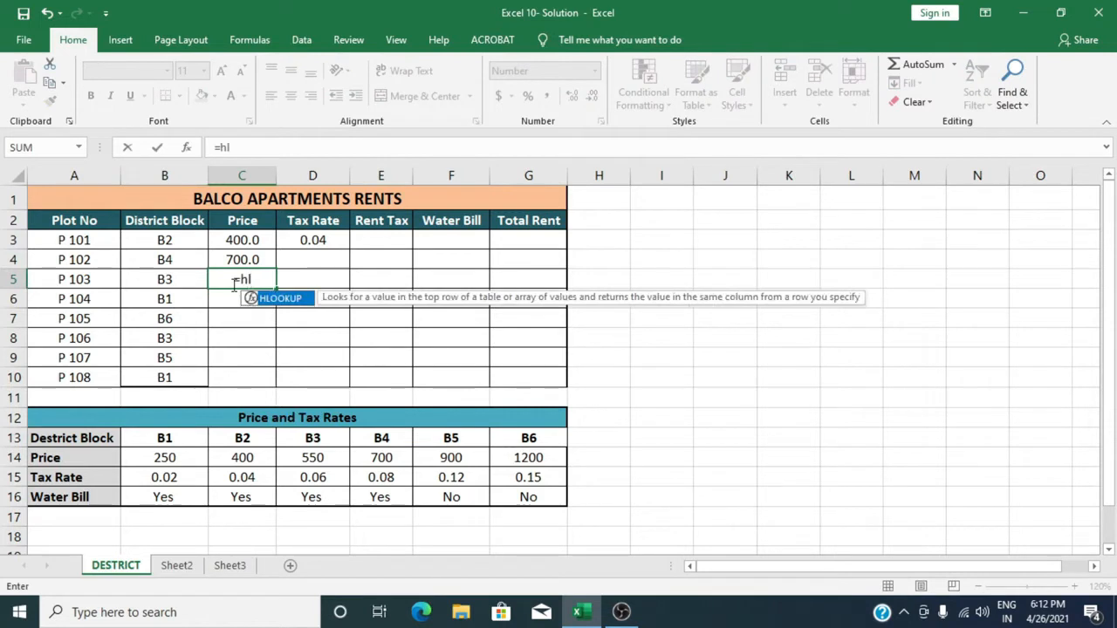
{"action": "type", "text": "ooku"}
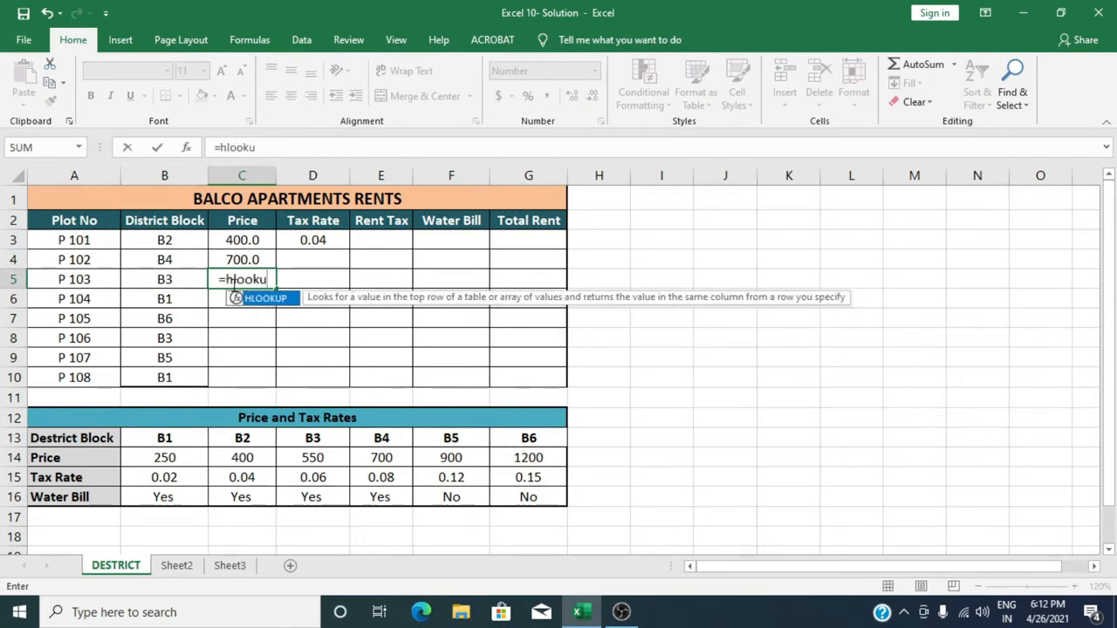
{"action": "type", "text": "p("}
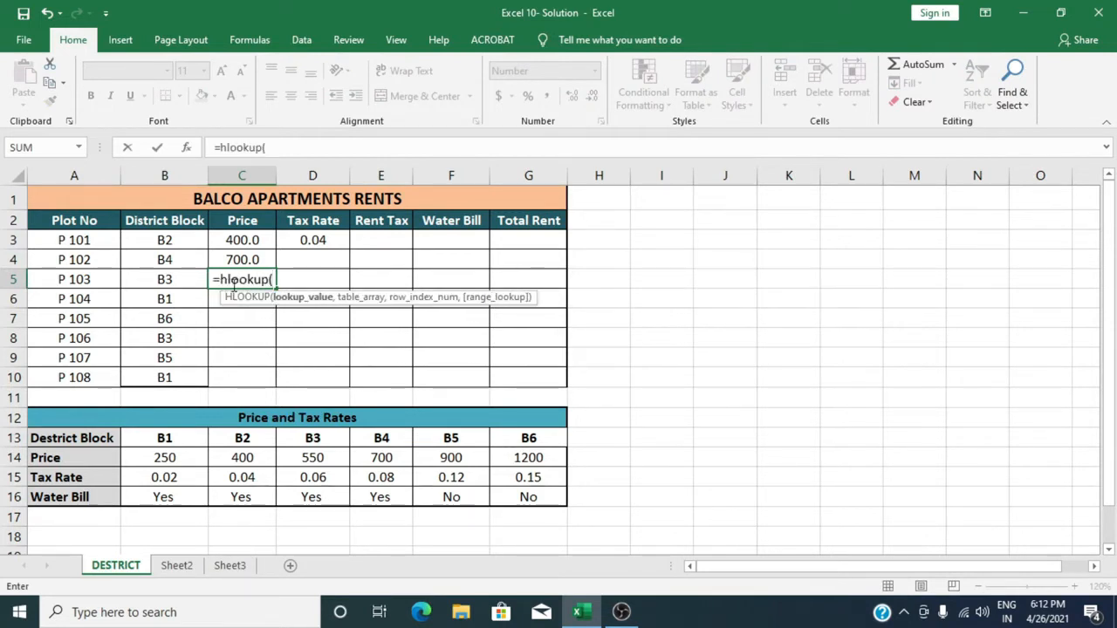
{"action": "left_click", "coordinate": [162, 281]}
{"action": "type", "text": ","}
{"action": "left_click_drag", "start_coordinate": [64, 442], "coordinate": [501, 488]}
{"action": "key", "text": "F4"}
{"action": "type", "text": ",2)"}
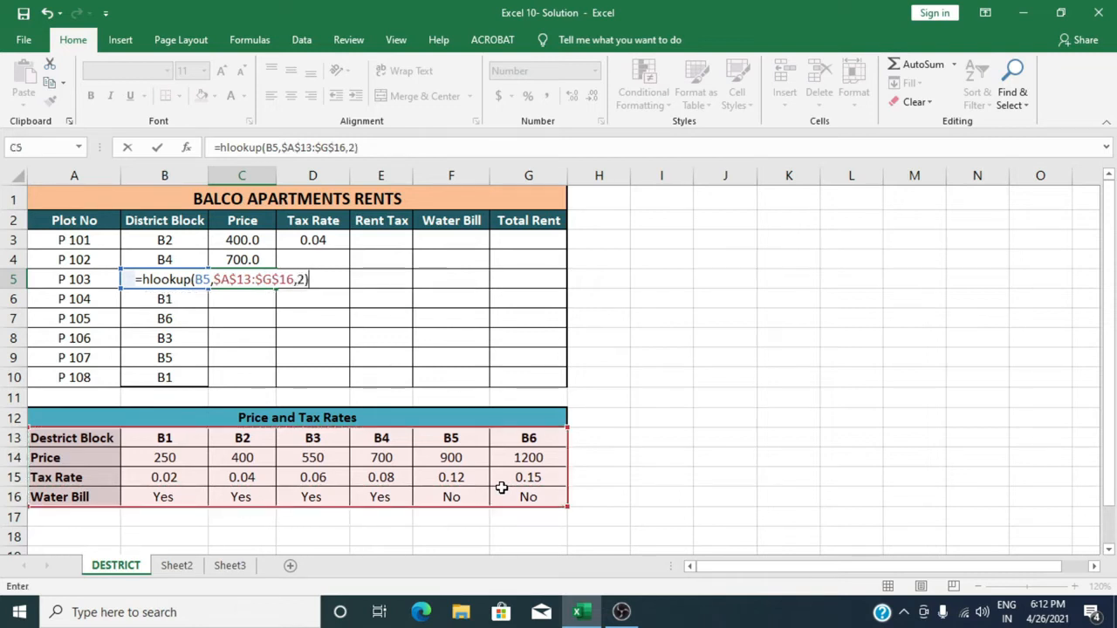
{"action": "key", "text": "Return"}
Enter =HLOOKUP(B6,$A$13:$G$16,2) in cell C6 to get the price for plot P 104
{"action": "type", "text": "=hlooku"}
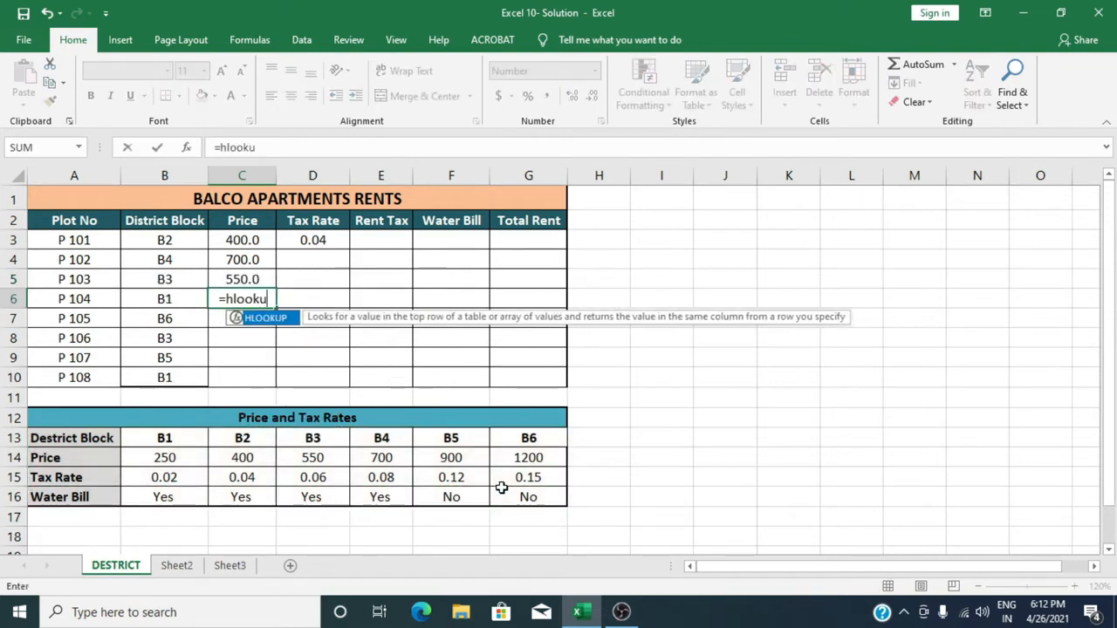
{"action": "type", "text": "p("}
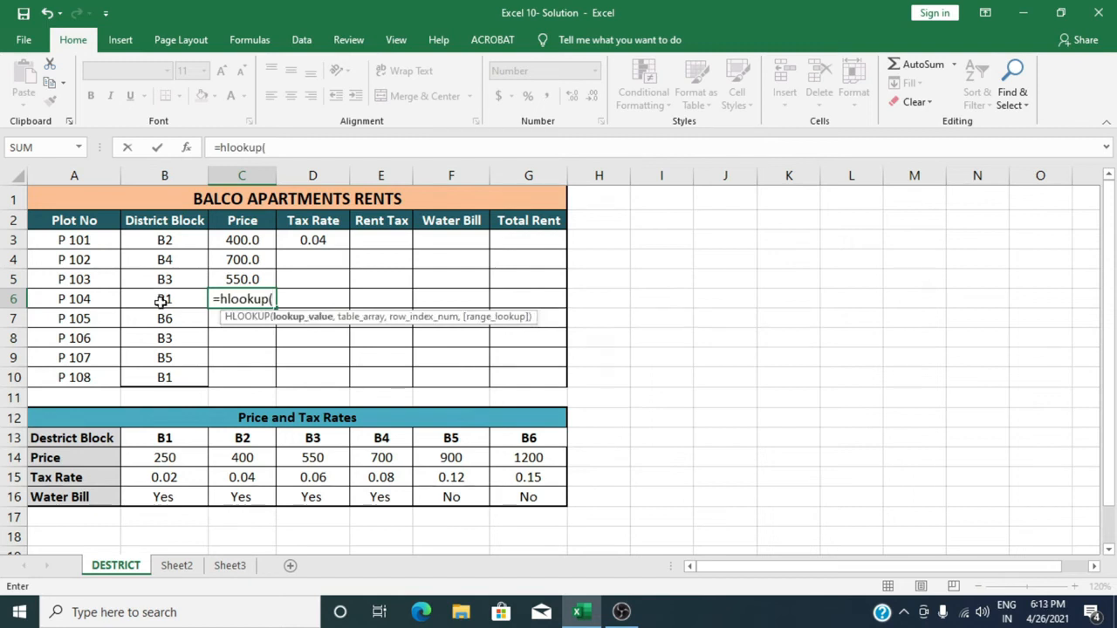
{"action": "left_click", "coordinate": [162, 300]}
{"action": "type", "text": ","}
{"action": "left_click_drag", "start_coordinate": [91, 437], "coordinate": [501, 496]}
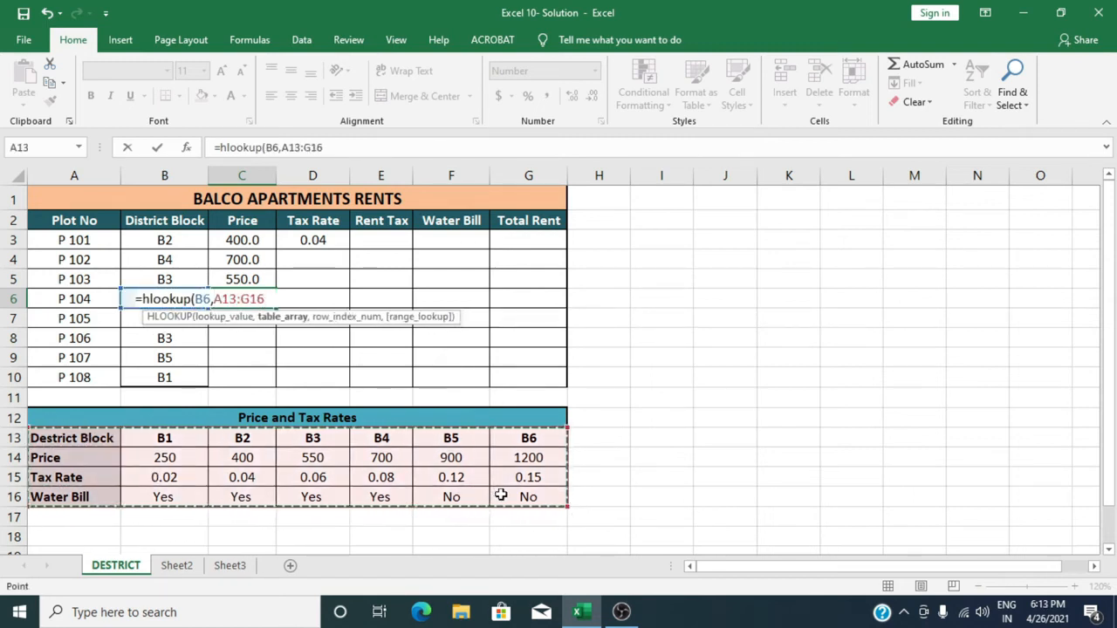
{"action": "key", "text": "F4"}
{"action": "type", "text": ",2)"}
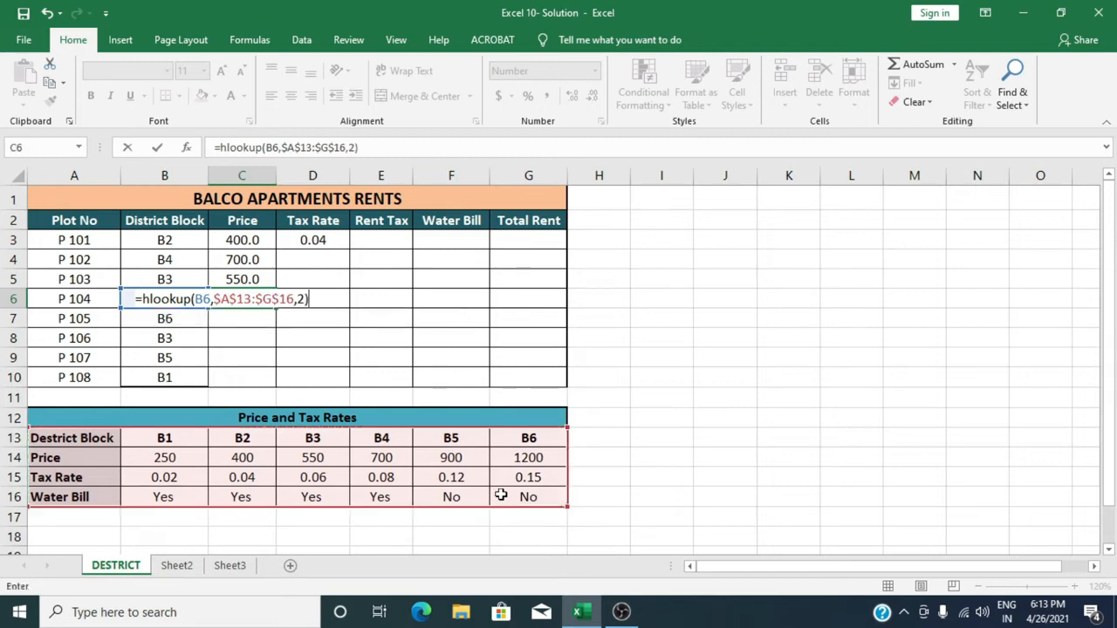
{"action": "key", "text": "Return"}
Enter =HLOOKUP(B7,$A$13:$G$16,2) in cell C7 to get the price for plot P 105
{"action": "type", "text": "=hloo"}
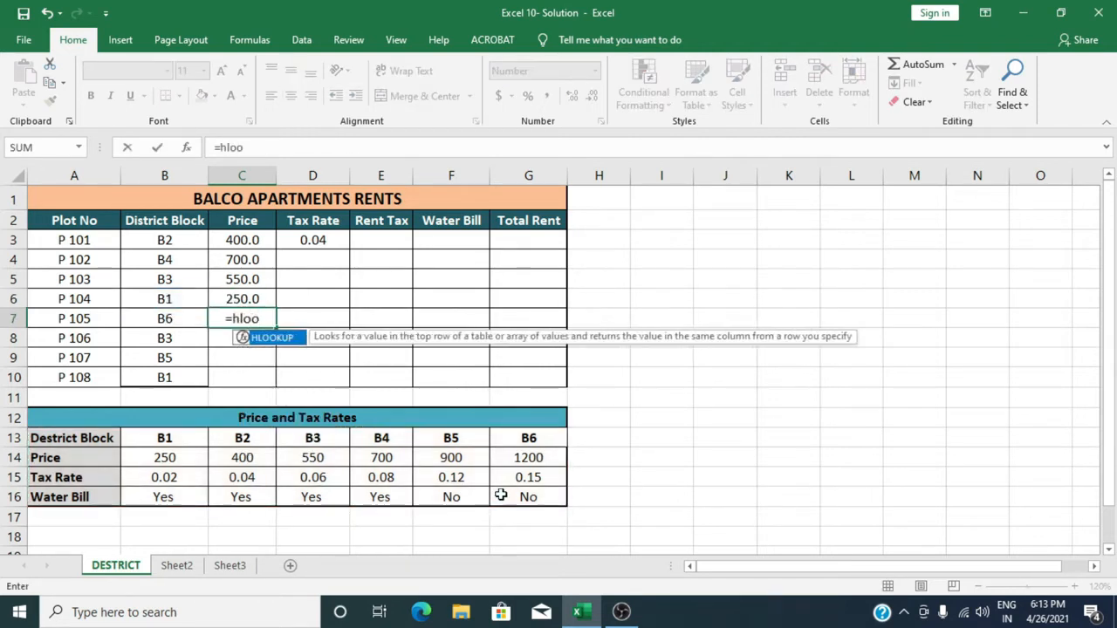
{"action": "type", "text": "kup("}
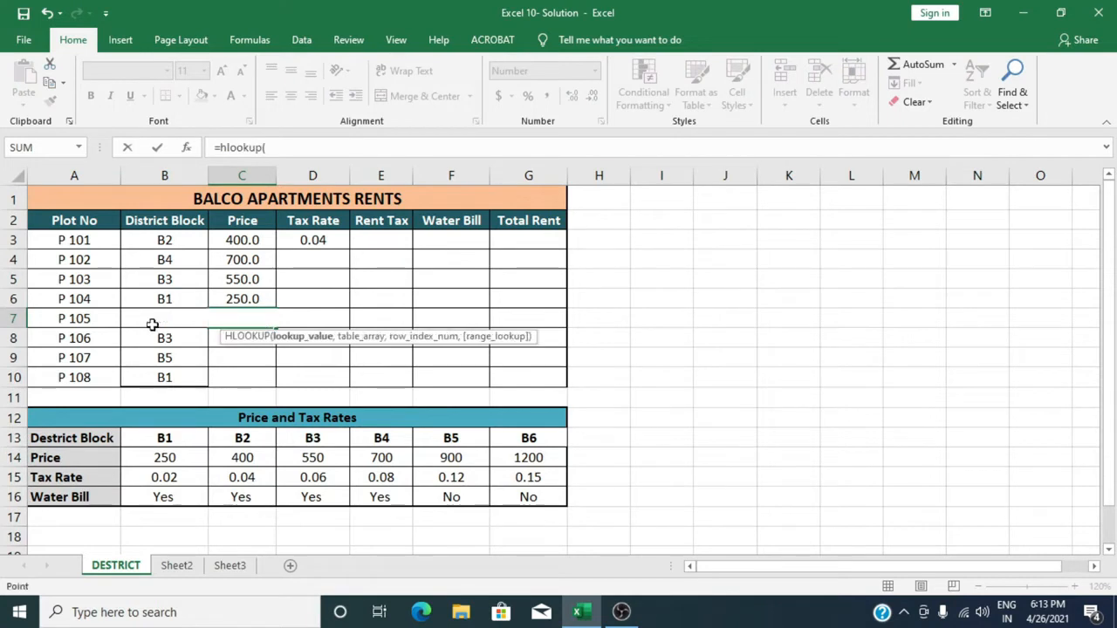
{"action": "left_click", "coordinate": [154, 320]}
{"action": "type", "text": ","}
{"action": "left_click_drag", "start_coordinate": [70, 442], "coordinate": [564, 496]}
{"action": "key", "text": "F4"}
{"action": "type", "text": ",2"}
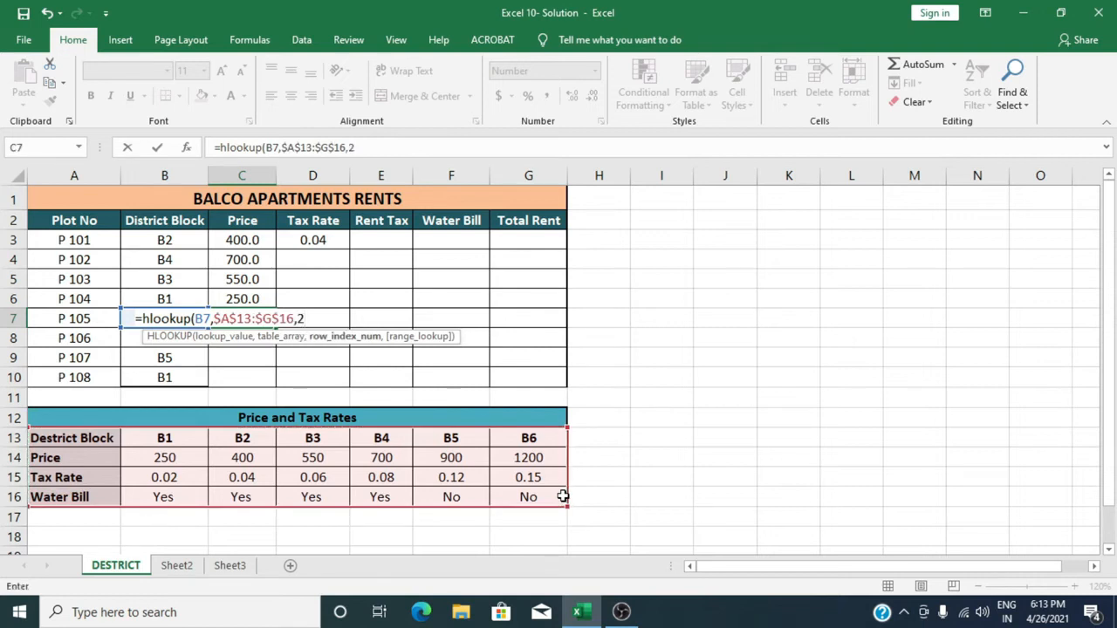
{"action": "type", "text": ")"}
{"action": "key", "text": "Return"}
Enter =HLOOKUP(B8,$A$13:$G$16,2) in cell C8 to get the price for plot P 106
{"action": "type", "text": "="}
{"action": "left_click", "coordinate": [564, 495]}
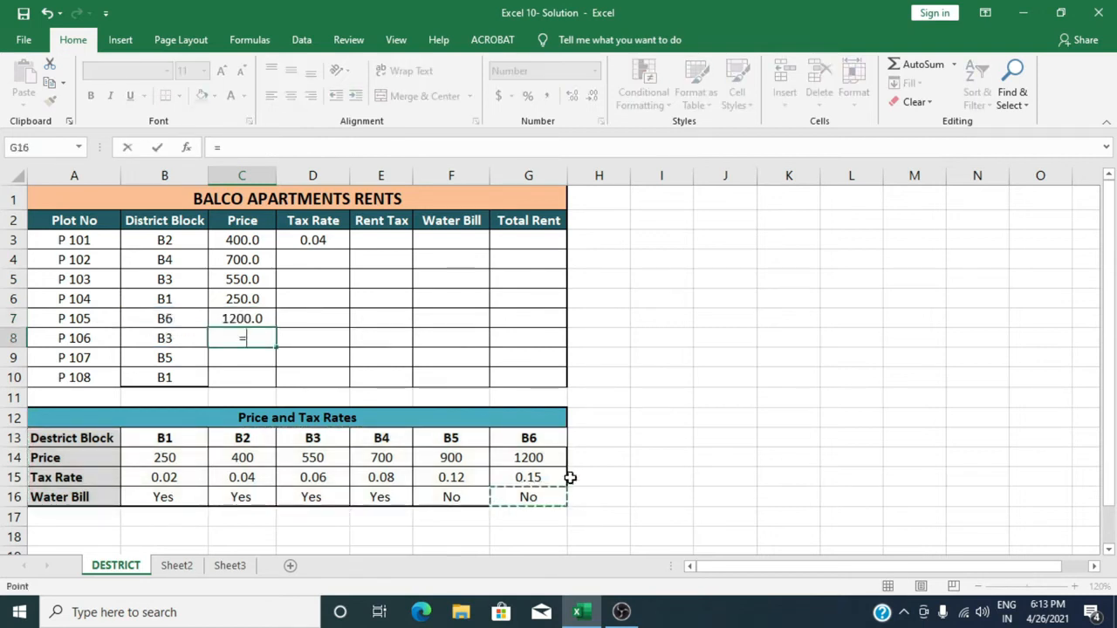
{"action": "type", "text": "loo"}
{"action": "key", "text": "BackSpace"}
{"action": "key", "text": "BackSpace"}
{"action": "key", "text": "BackSpace"}
{"action": "type", "text": "hlookup("}
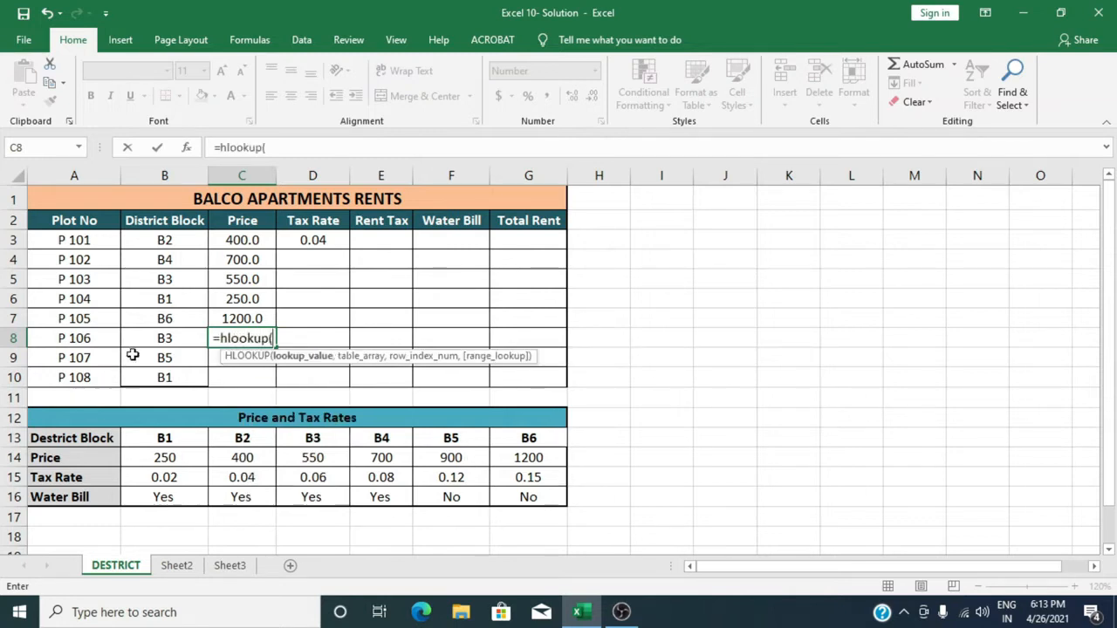
{"action": "left_click", "coordinate": [153, 338]}
{"action": "type", "text": ","}
{"action": "left_click_drag", "start_coordinate": [87, 439], "coordinate": [529, 496]}
{"action": "key", "text": "F4"}
{"action": "type", "text": ",2)"}
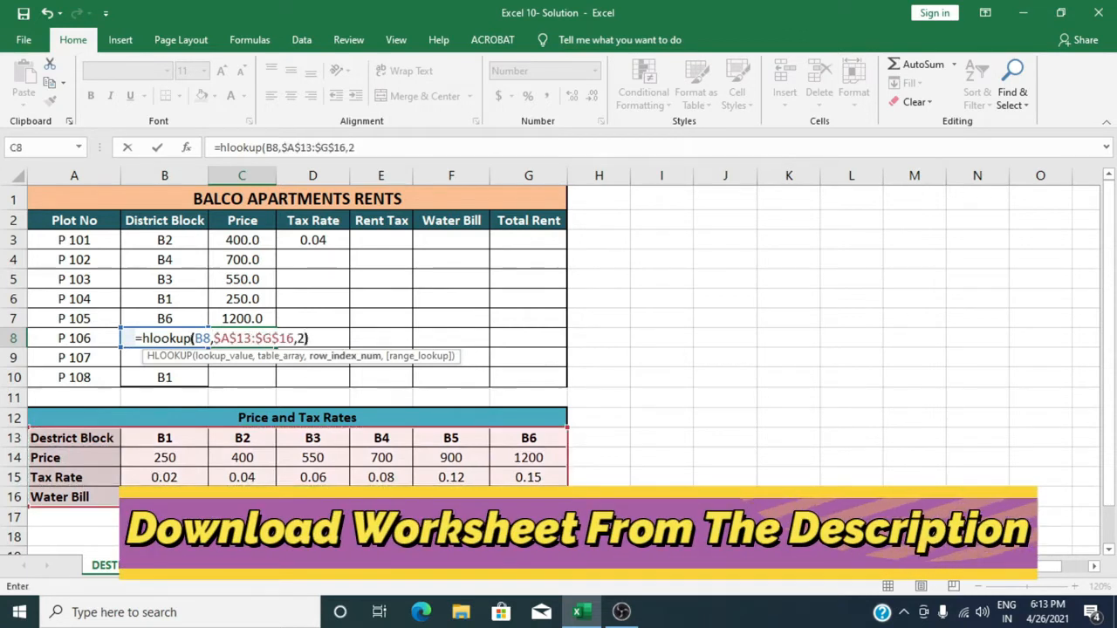
{"action": "key", "text": "Return"}
Enter =HLOOKUP(B9,A13:G16,2) in cell C9 to get the price for plot P 107
{"action": "type", "text": "="}
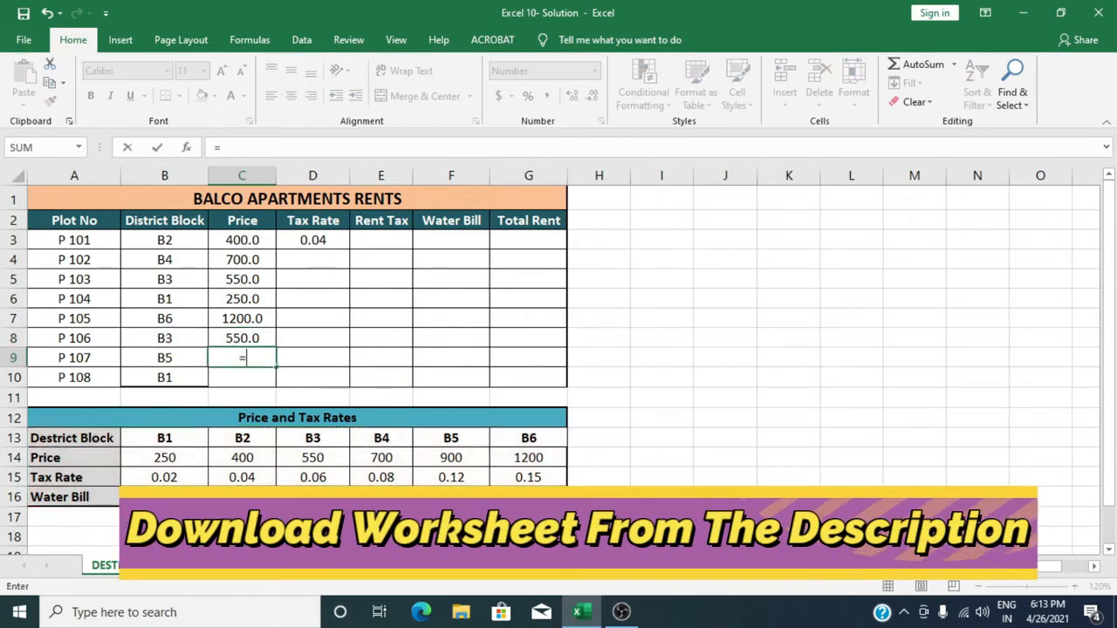
{"action": "type", "text": "hlookup("}
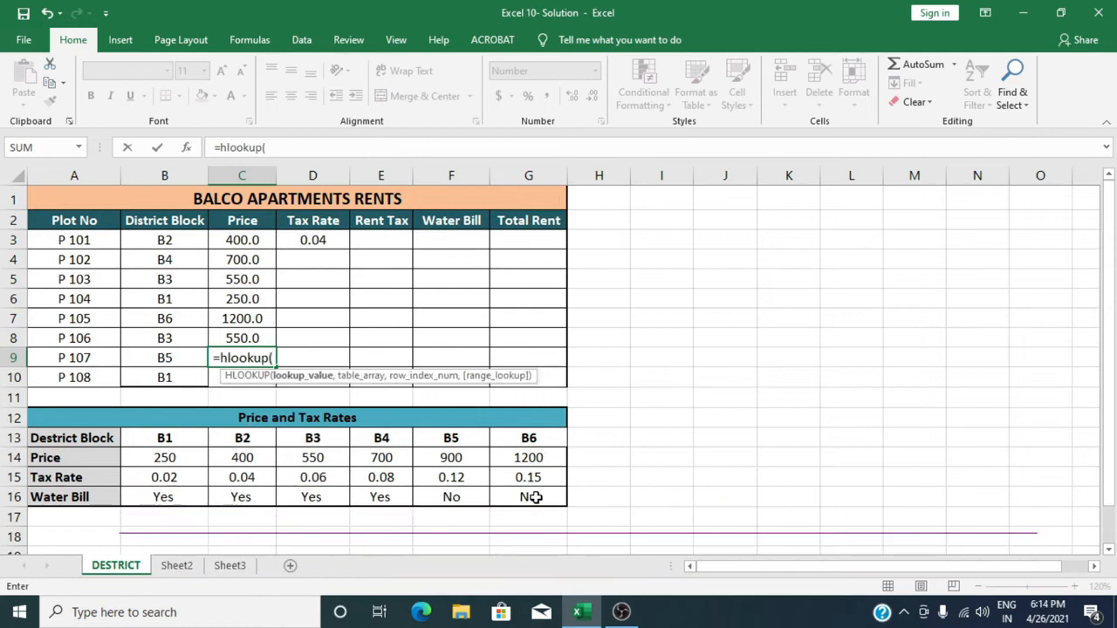
{"action": "left_click", "coordinate": [178, 359]}
{"action": "type", "text": ","}
{"action": "left_click_drag", "start_coordinate": [54, 447], "coordinate": [523, 500]}
{"action": "type", "text": ",2)"}
{"action": "key", "text": "Return"}
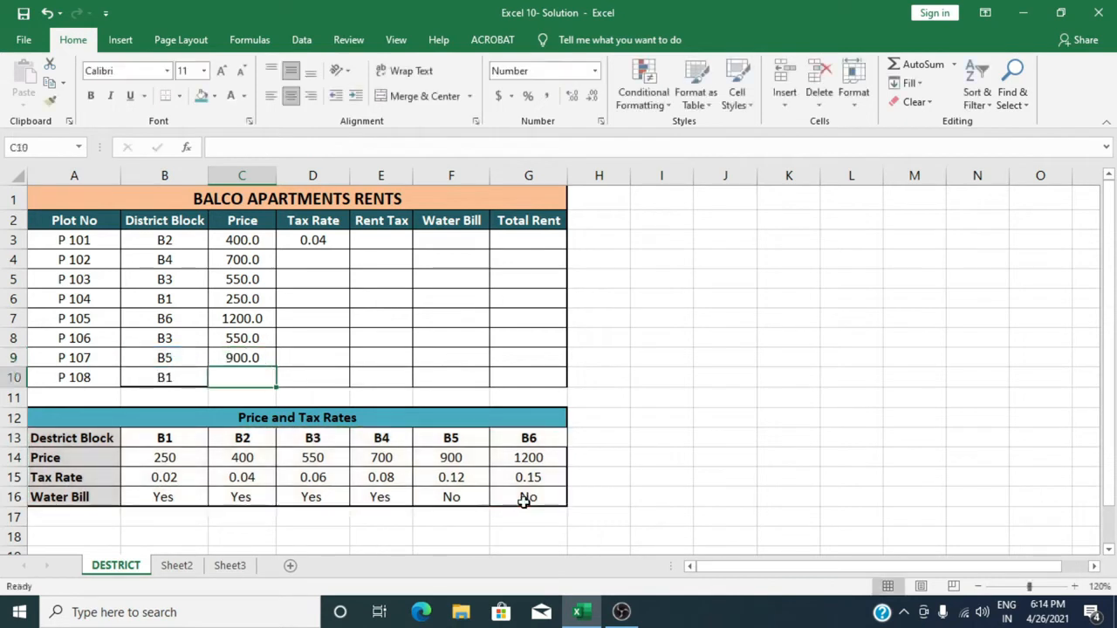
Enter =HLOOKUP(B10,$A$13:$G$16,2) in cell C10 to get the price for plot P 108
{"action": "type", "text": "=hlookup"}
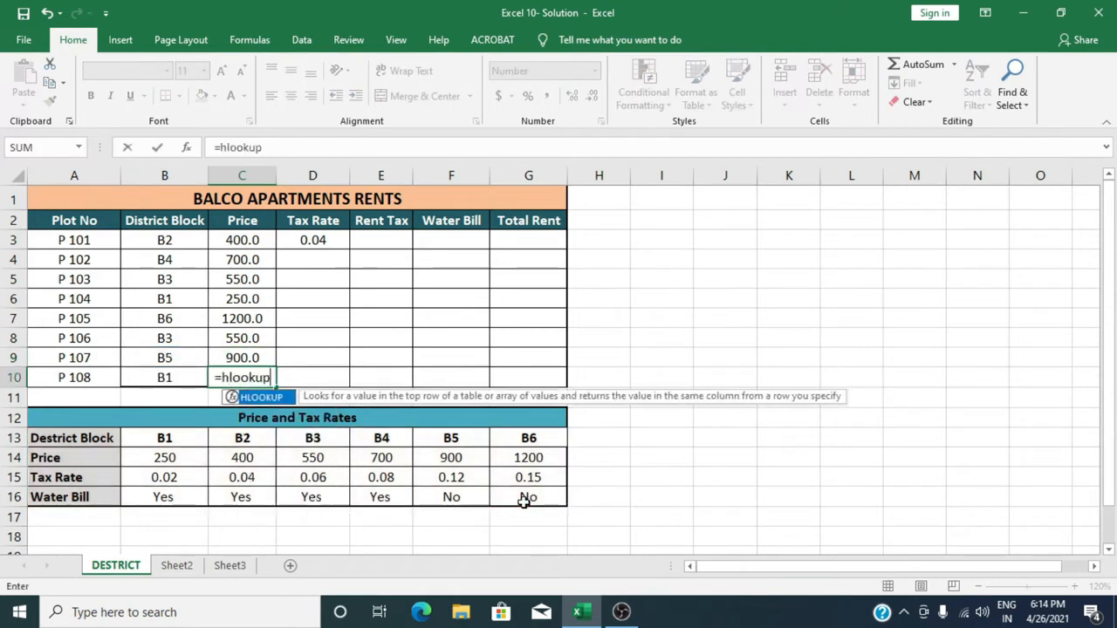
{"action": "type", "text": "("}
{"action": "left_click", "coordinate": [175, 378]}
{"action": "type", "text": ","}
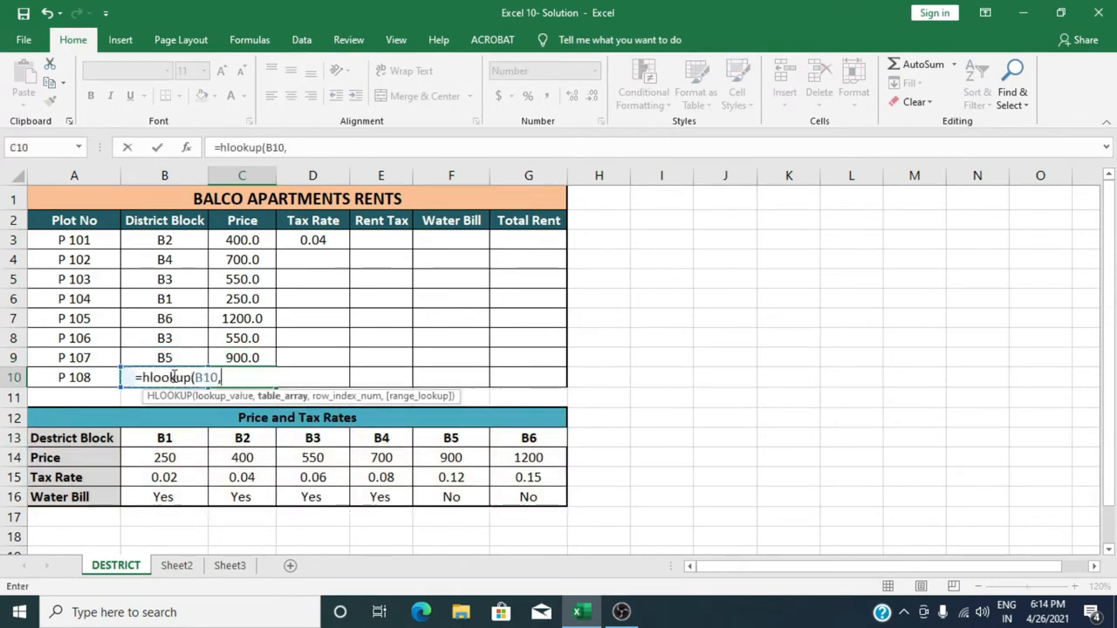
{"action": "left_click_drag", "start_coordinate": [98, 438], "coordinate": [508, 498]}
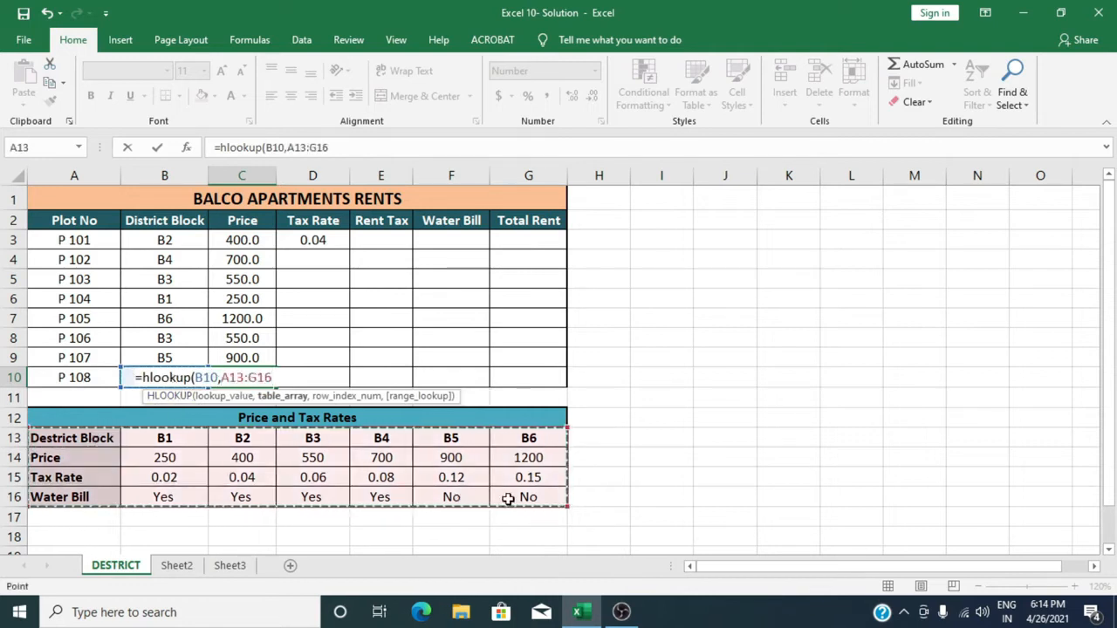
{"action": "key", "text": "F4"}
{"action": "type", "text": ",2"}
{"action": "key", "text": "Return"}
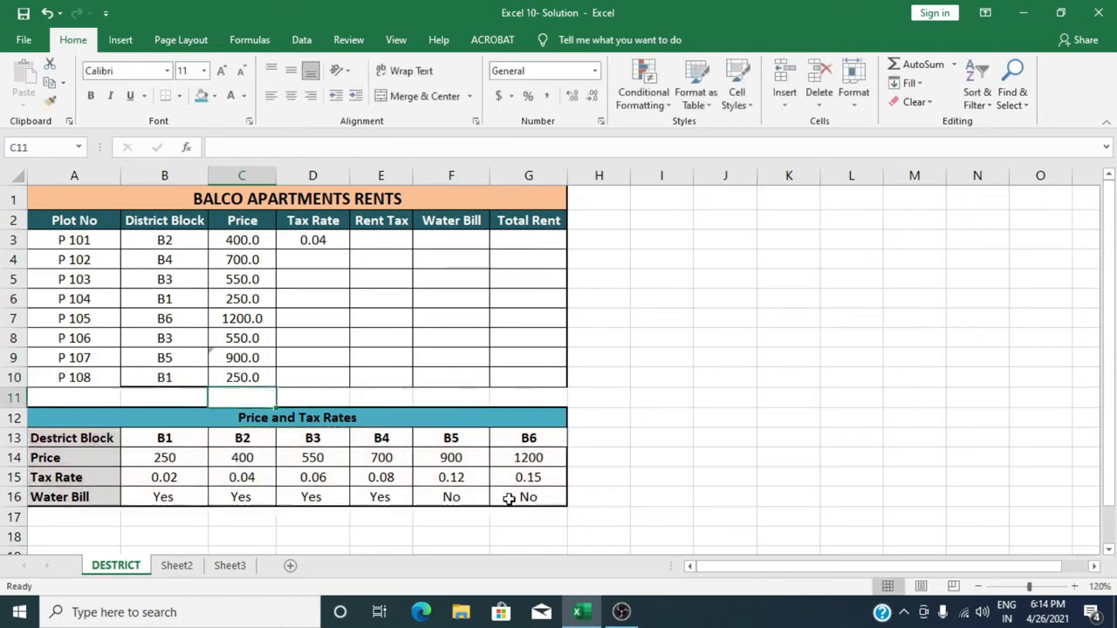
Make the table range in the C9 price formula absolute, as $A$13:$G$16
{"action": "left_click", "coordinate": [224, 377]}
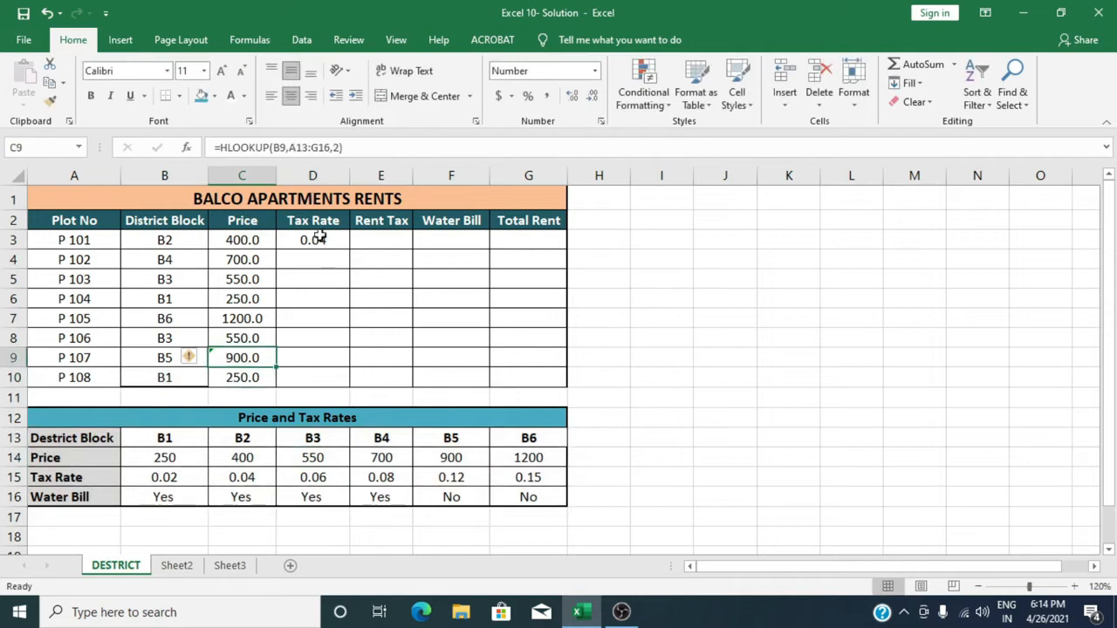
{"action": "left_click", "coordinate": [329, 148]}
{"action": "key", "text": "F4"}
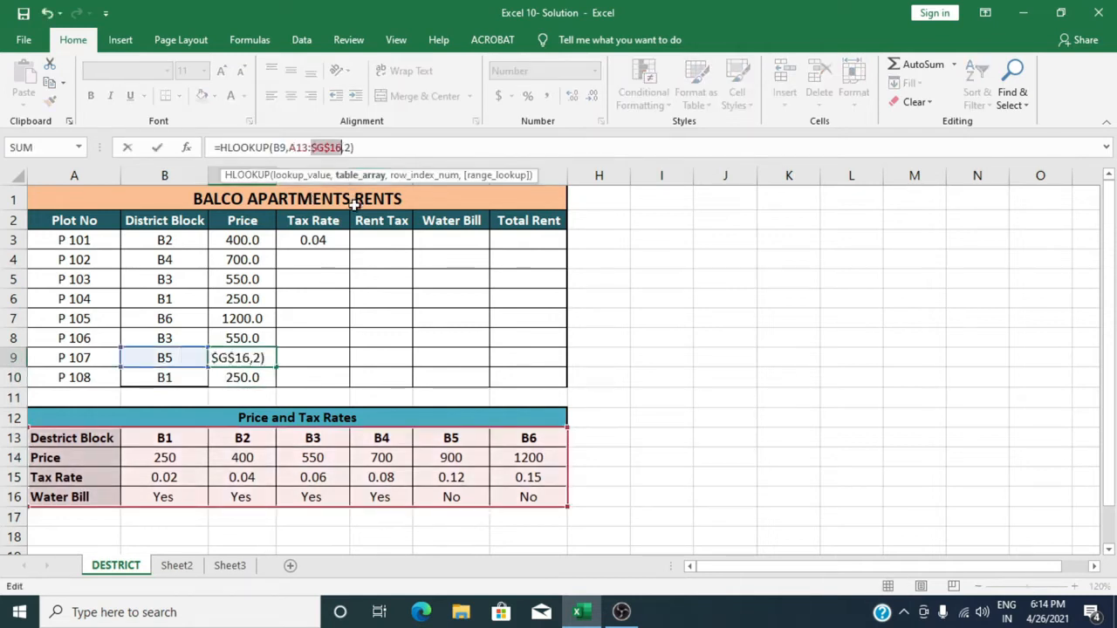
{"action": "left_click", "coordinate": [314, 148]}
{"action": "key", "text": "F4"}
{"action": "left_click", "coordinate": [380, 148]}
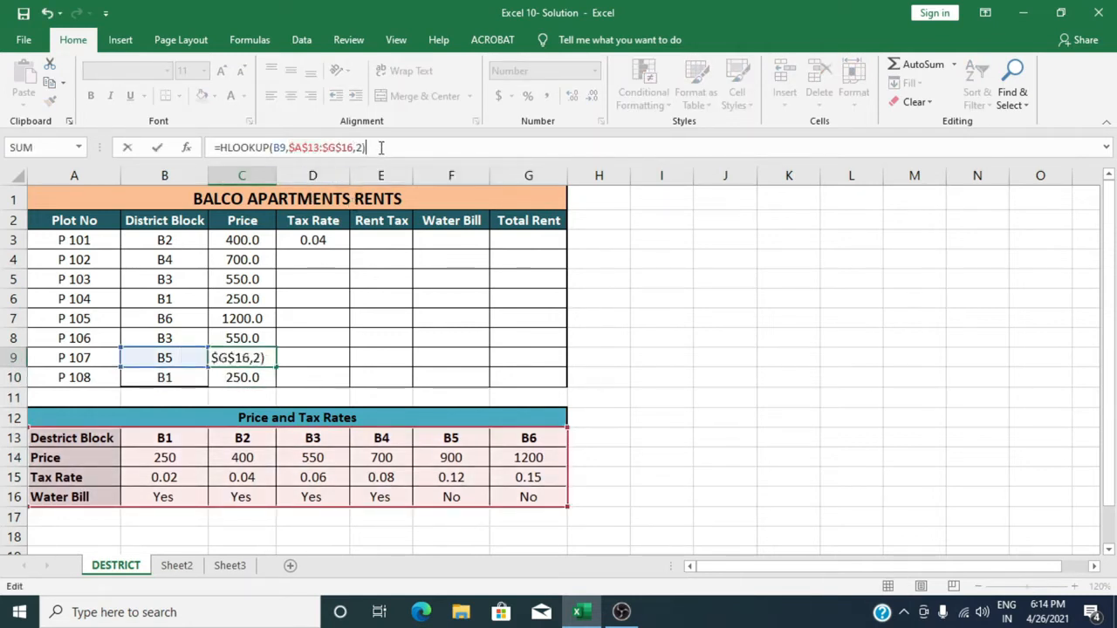
{"action": "key", "text": "Return"}
Check the prices for plots P 107 and P 108 against their district blocks in the Price and Tax Rates table
{"action": "left_click", "coordinate": [291, 363]}
{"action": "left_click", "coordinate": [257, 362]}
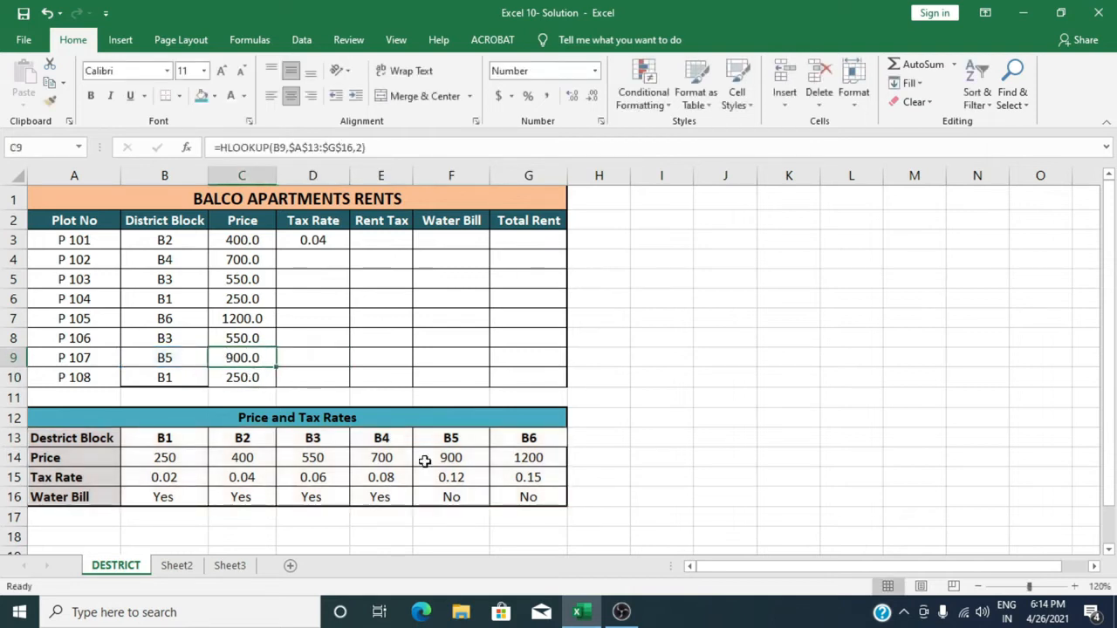
{"action": "left_click", "coordinate": [175, 360]}
{"action": "left_click", "coordinate": [247, 362]}
{"action": "left_click", "coordinate": [169, 377]}
{"action": "left_click", "coordinate": [188, 439]}
{"action": "left_click", "coordinate": [179, 457]}
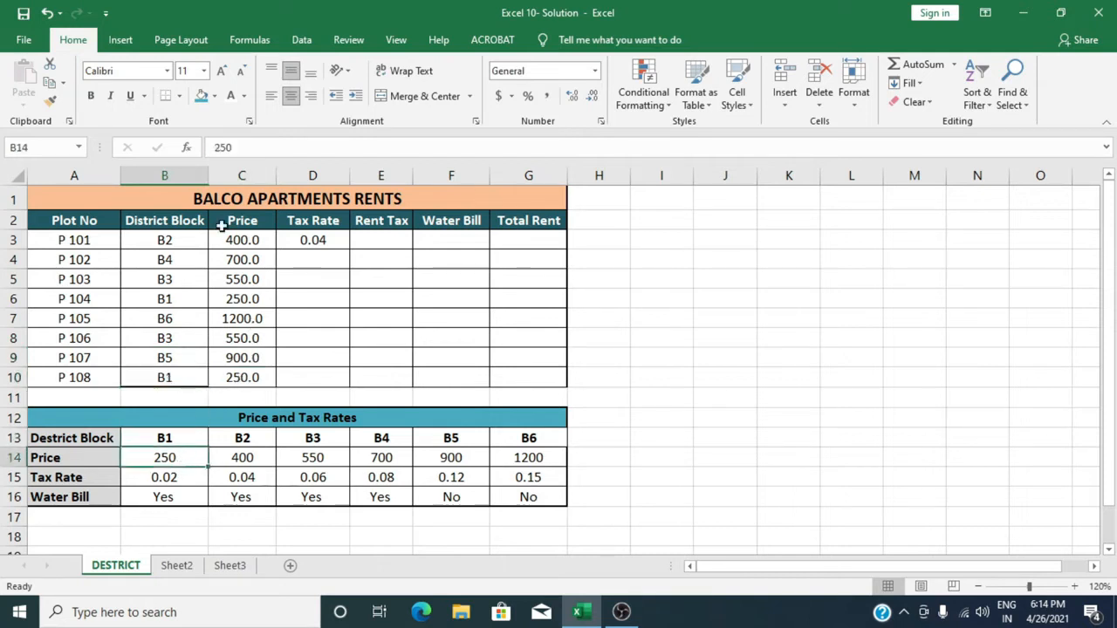
Enter =HLOOKUP(B4,A13:G16,3) in cell D4 to get the tax rate for plot P 102
{"action": "left_click", "coordinate": [323, 260]}
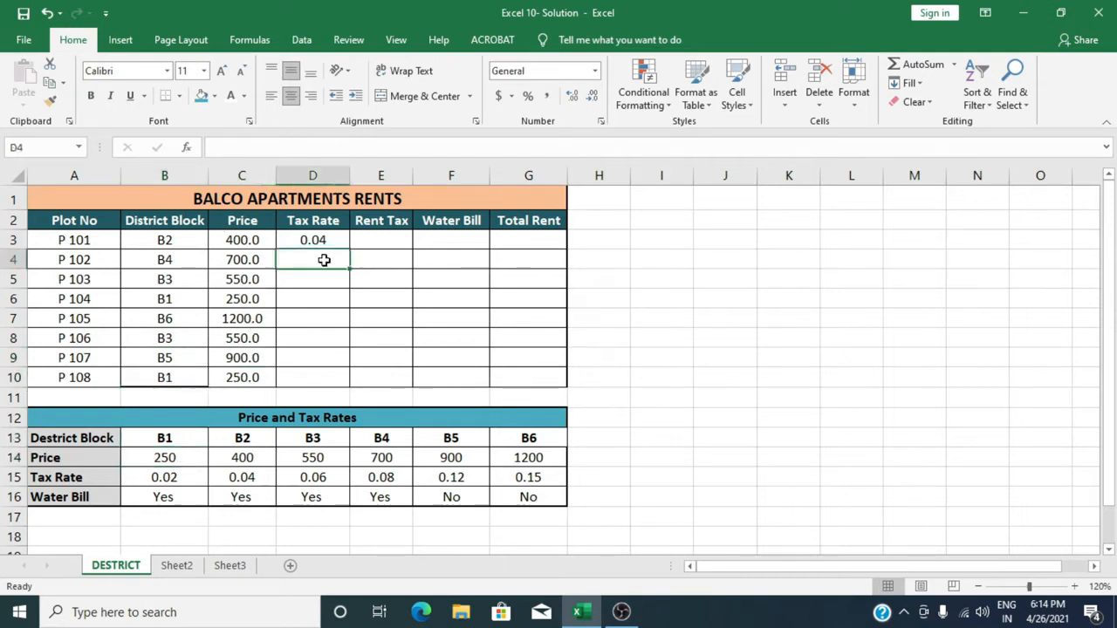
{"action": "type", "text": "="}
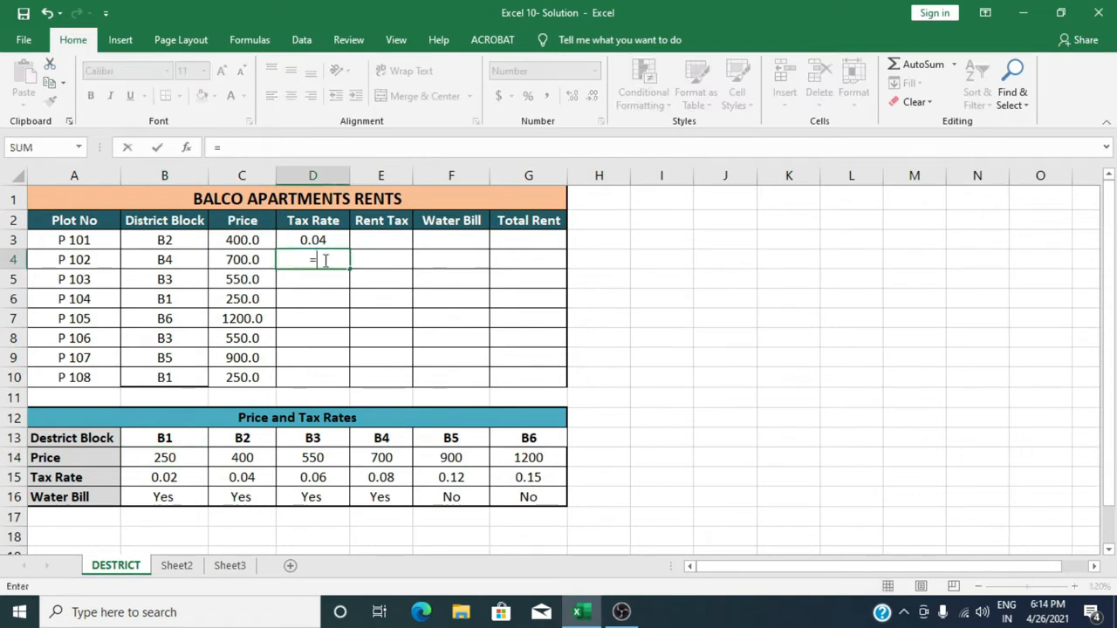
{"action": "type", "text": "hloo"}
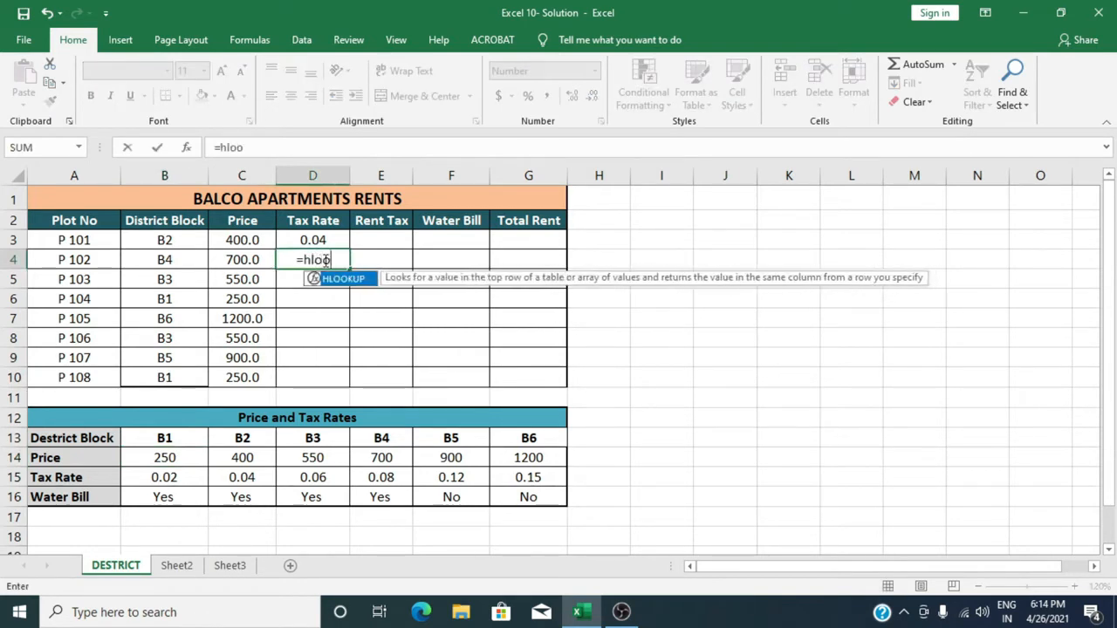
{"action": "type", "text": "kup("}
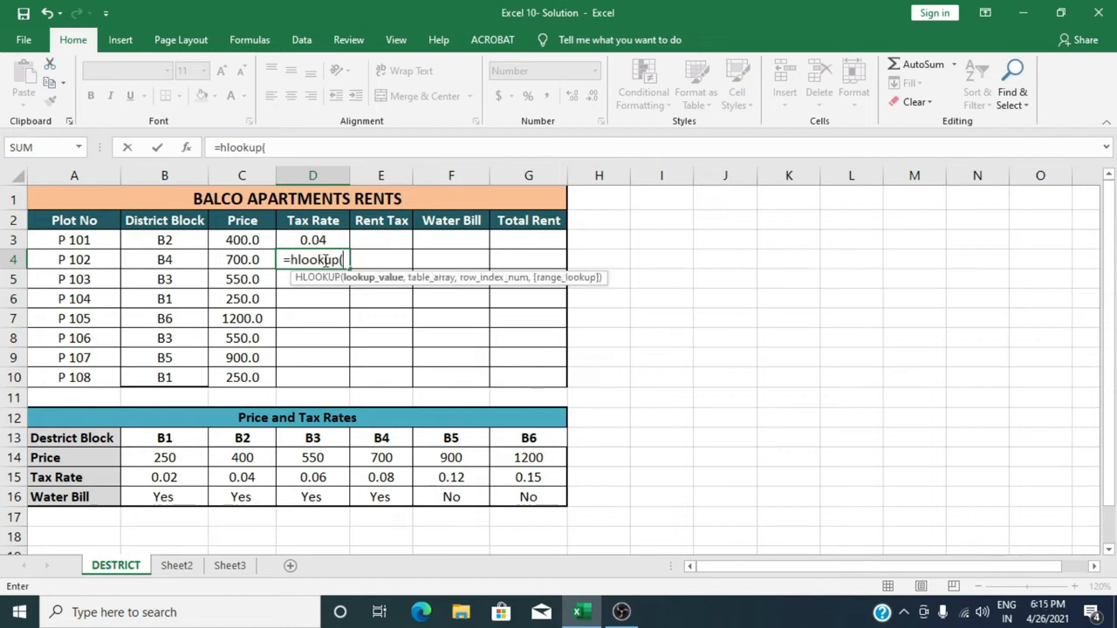
{"action": "left_click", "coordinate": [165, 261]}
{"action": "type", "text": ","}
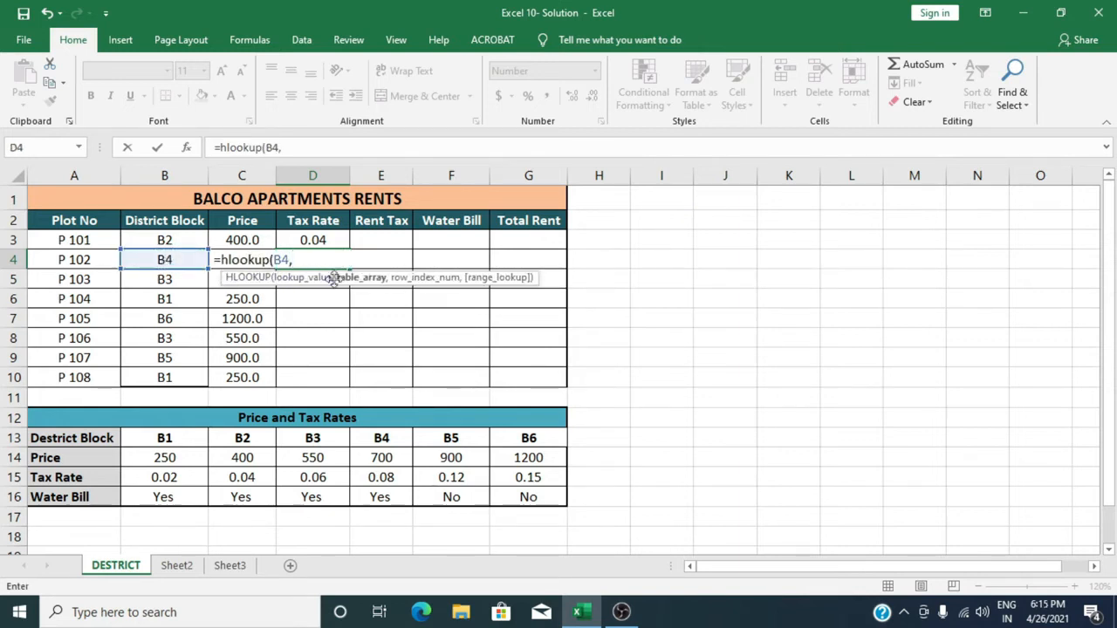
{"action": "left_click_drag", "start_coordinate": [87, 444], "coordinate": [528, 493]}
{"action": "type", "text": ","}
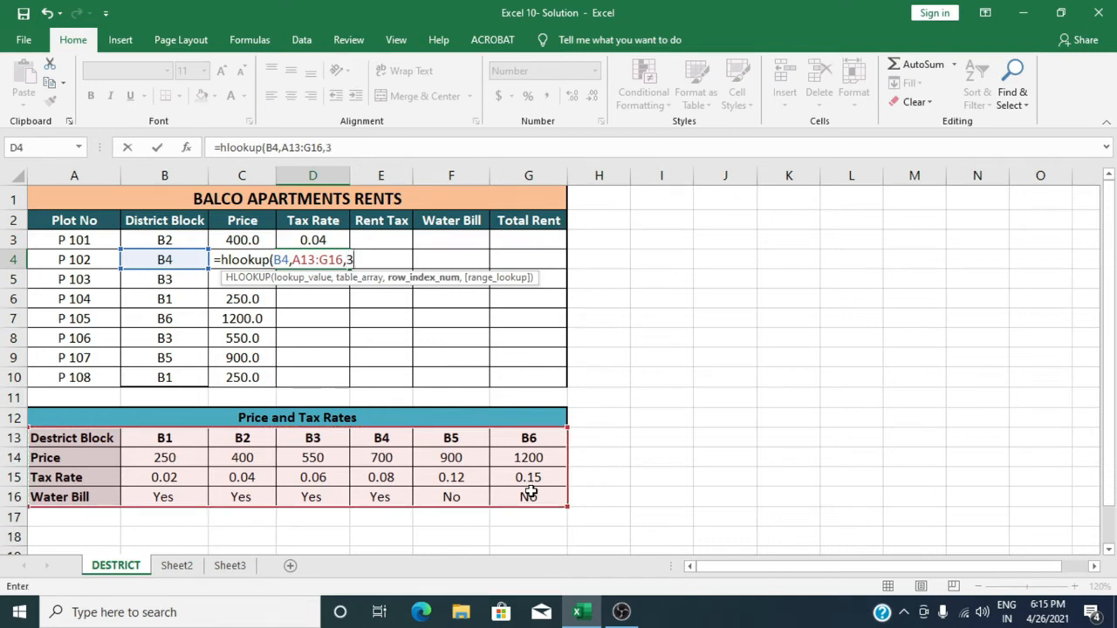
{"action": "type", "text": "3)"}
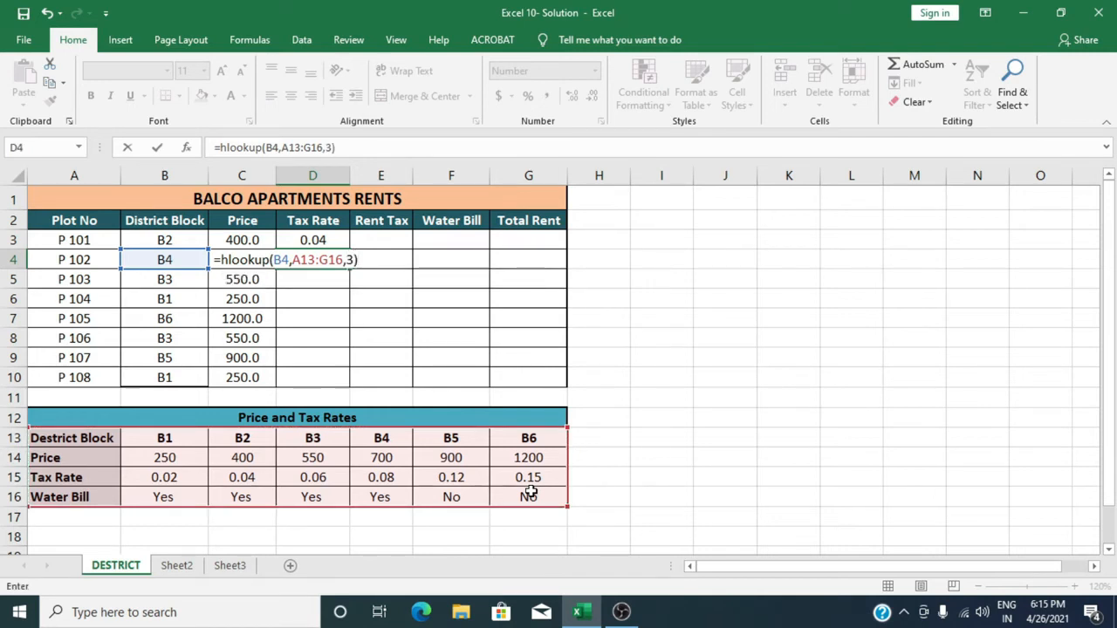
{"action": "key", "text": "Return"}
Enter =HLOOKUP(B5,A13:G16,3) in cell D5 to get the tax rate for plot P 103
{"action": "type", "text": "=hlookup("}
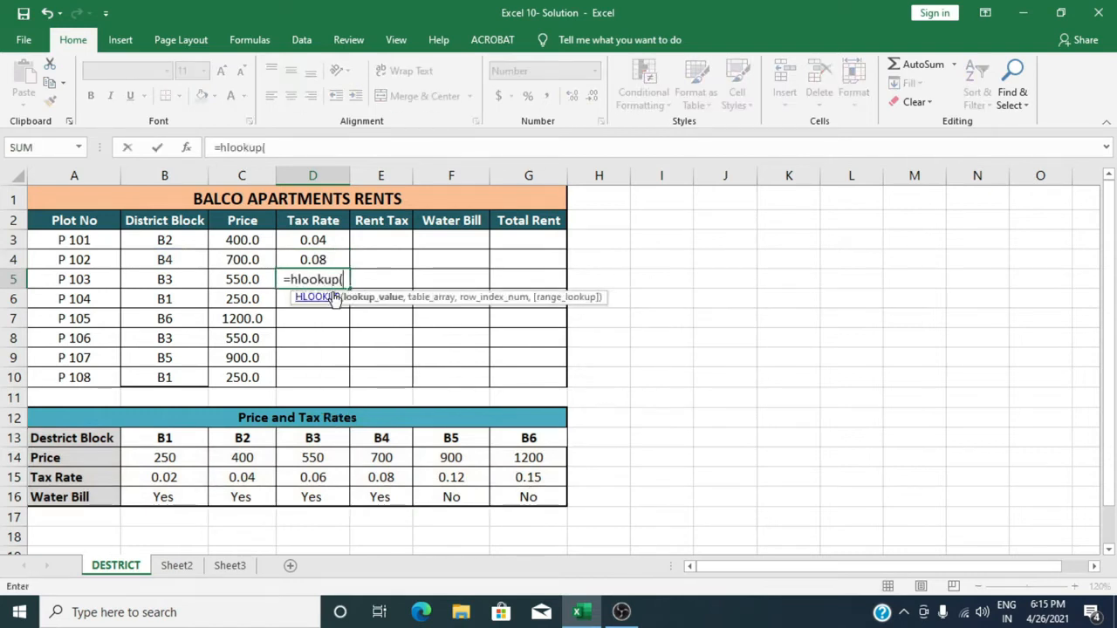
{"action": "left_click", "coordinate": [164, 281]}
{"action": "type", "text": ","}
{"action": "left_click_drag", "start_coordinate": [73, 447], "coordinate": [513, 492]}
{"action": "type", "text": ",3"}
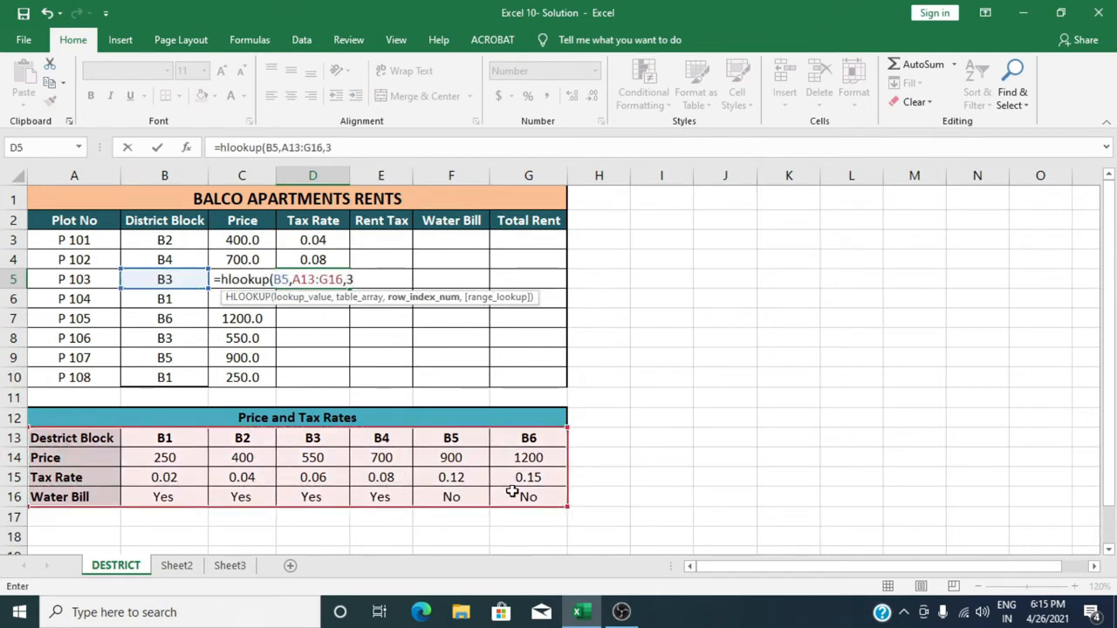
{"action": "type", "text": "))"}
{"action": "key", "text": "Return"}
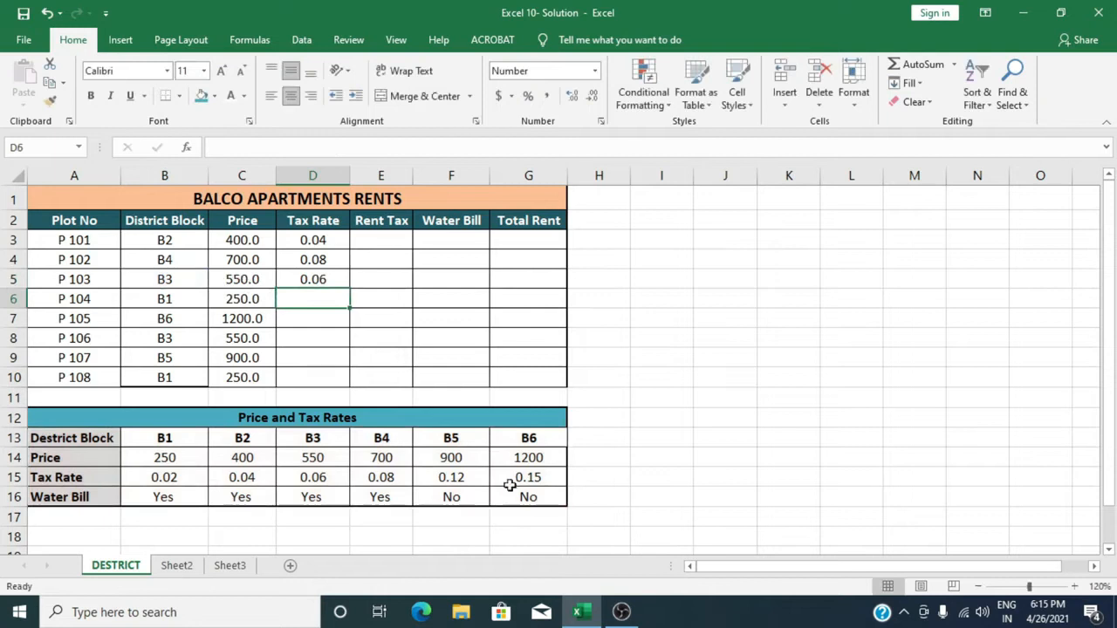
Try to fill the Tax Rate formulas in D3:D5 down through cell D10
{"action": "left_click", "coordinate": [330, 275]}
{"action": "left_click_drag", "start_coordinate": [316, 242], "coordinate": [331, 275]}
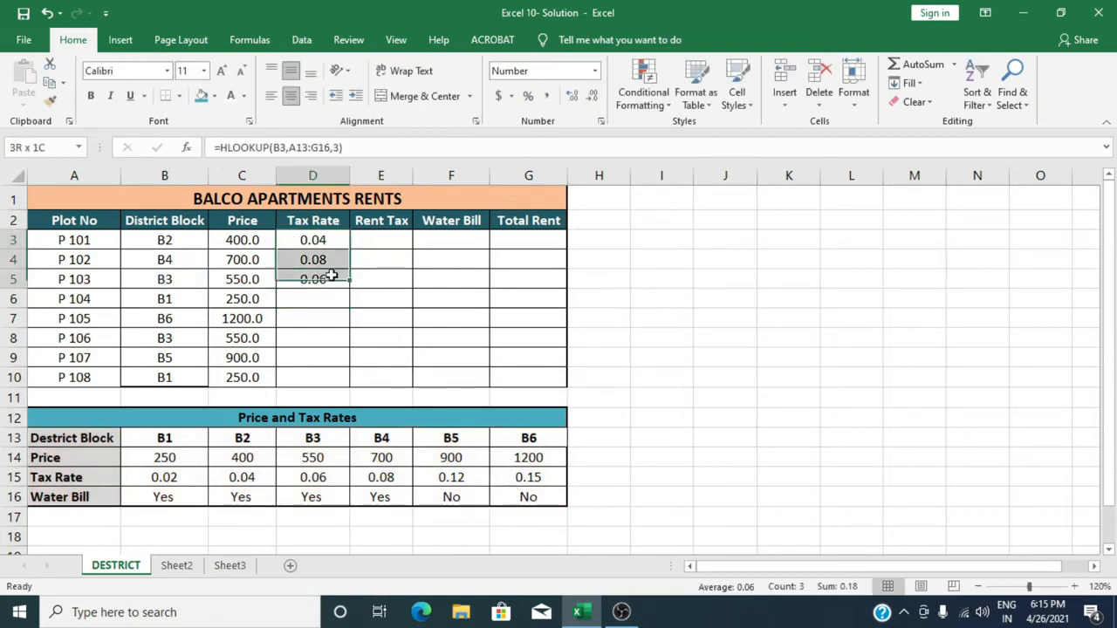
{"action": "double_click", "coordinate": [349, 286]}
{"action": "left_click", "coordinate": [354, 340]}
Correct the tax rate formula for plot P 104 in cell D6 to =HLOOKUP(B6,A13:G16,3)
{"action": "left_click", "coordinate": [339, 304]}
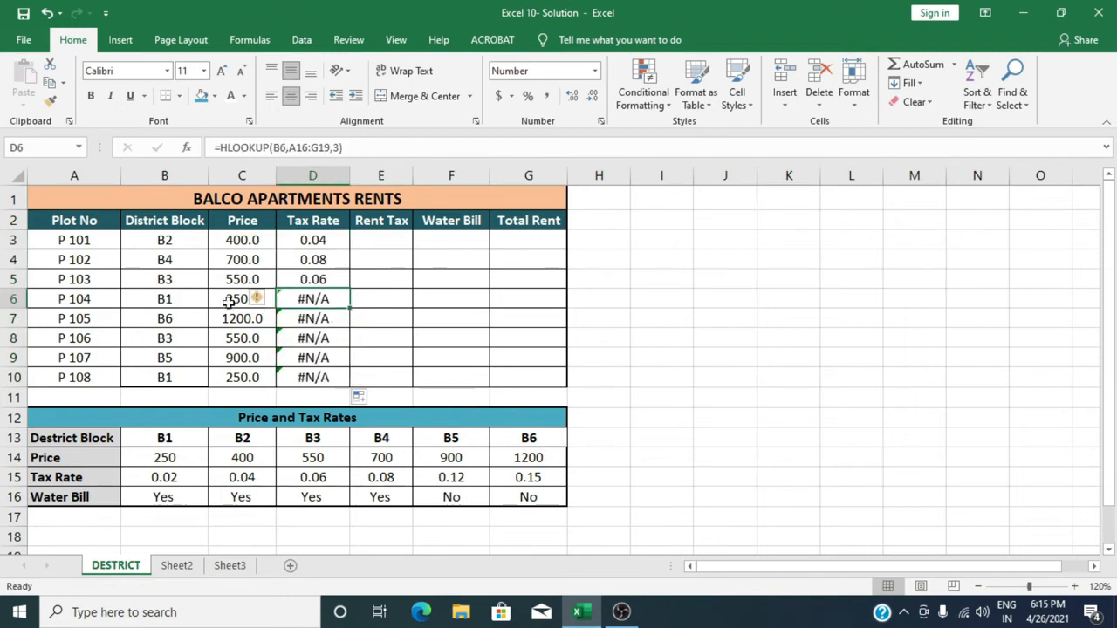
{"action": "left_click", "coordinate": [353, 148]}
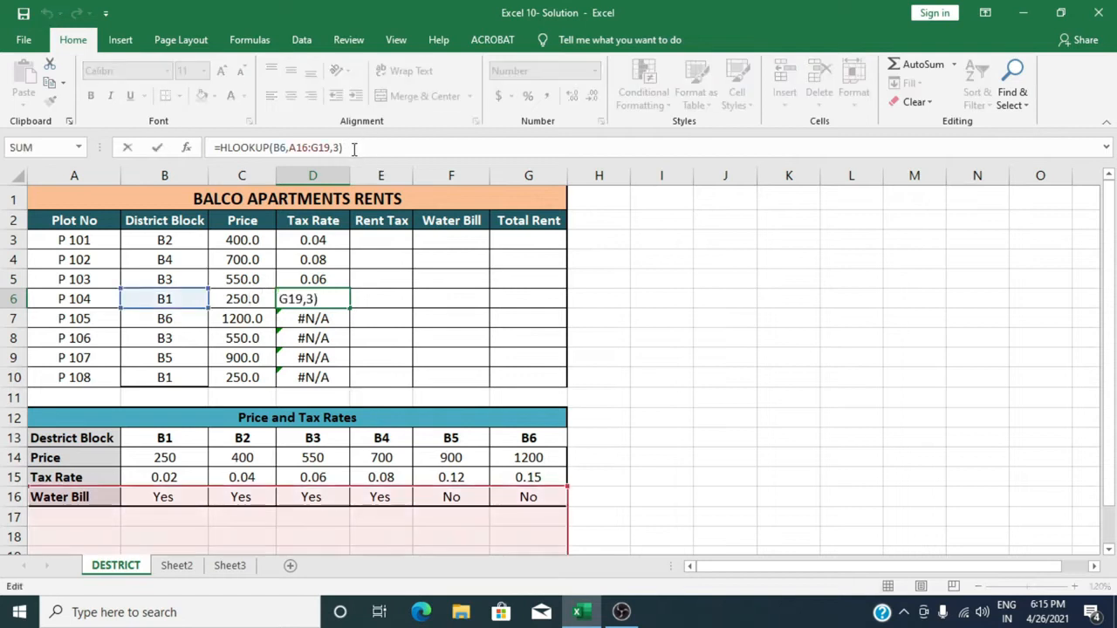
{"action": "left_click", "coordinate": [282, 147]}
{"action": "key", "text": "BackSpace"}
{"action": "key", "text": "BackSpace"}
{"action": "left_click", "coordinate": [196, 302]}
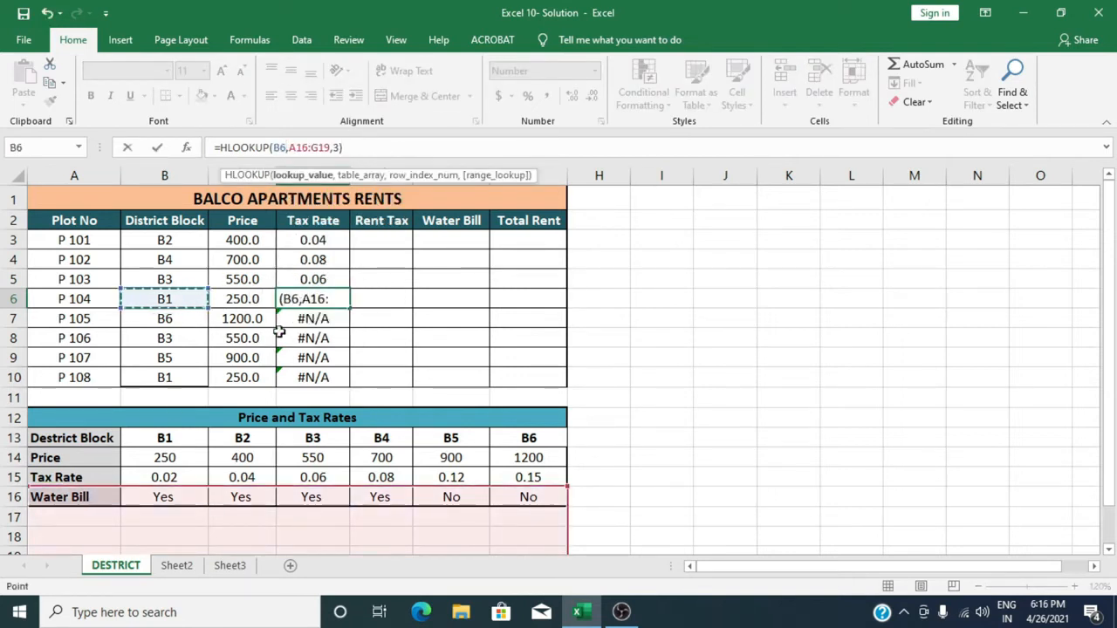
{"action": "left_click", "coordinate": [333, 148]}
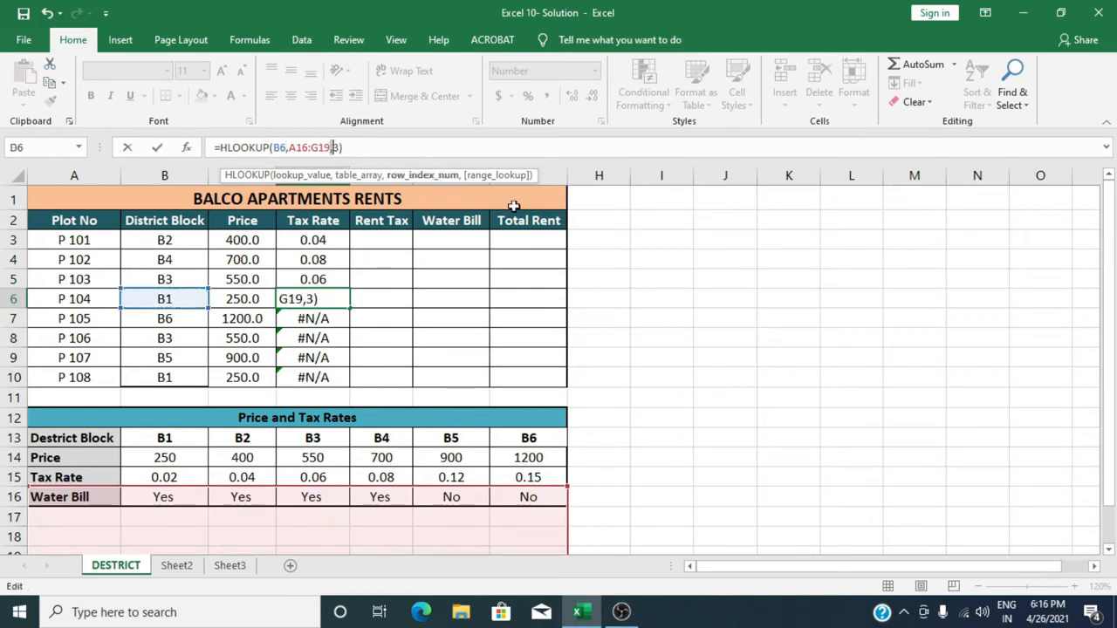
{"action": "key", "text": "BackSpace"}
{"action": "key", "text": "BackSpace"}
{"action": "key", "text": "BackSpace"}
{"action": "key", "text": "BackSpace"}
{"action": "key", "text": "BackSpace"}
{"action": "key", "text": "BackSpace"}
{"action": "key", "text": "BackSpace"}
{"action": "key", "text": "BackSpace"}
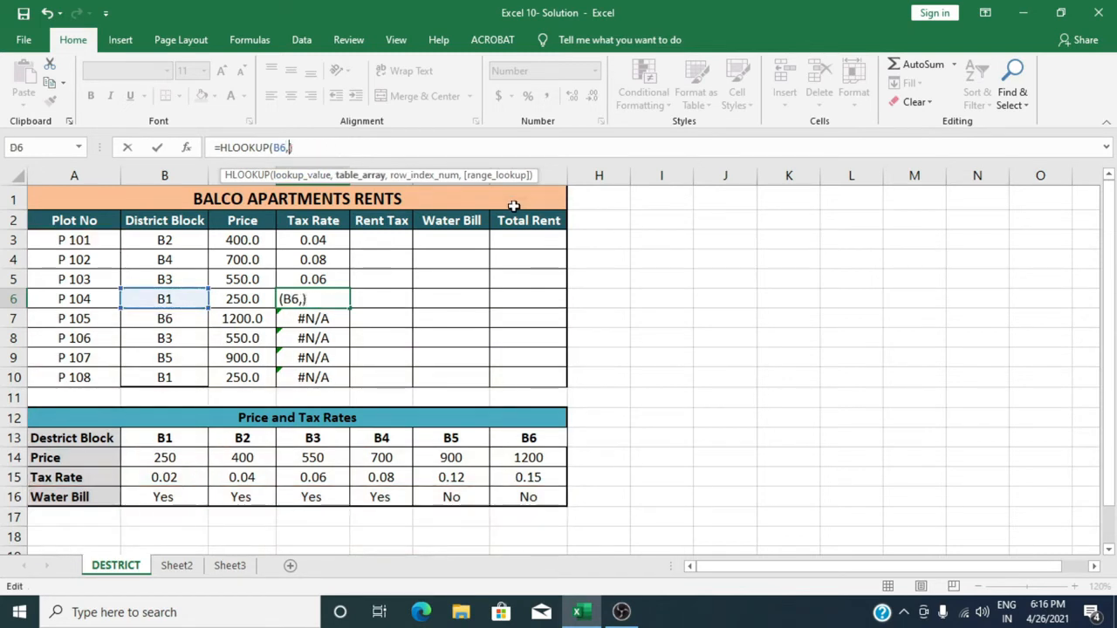
{"action": "left_click_drag", "start_coordinate": [87, 438], "coordinate": [524, 498]}
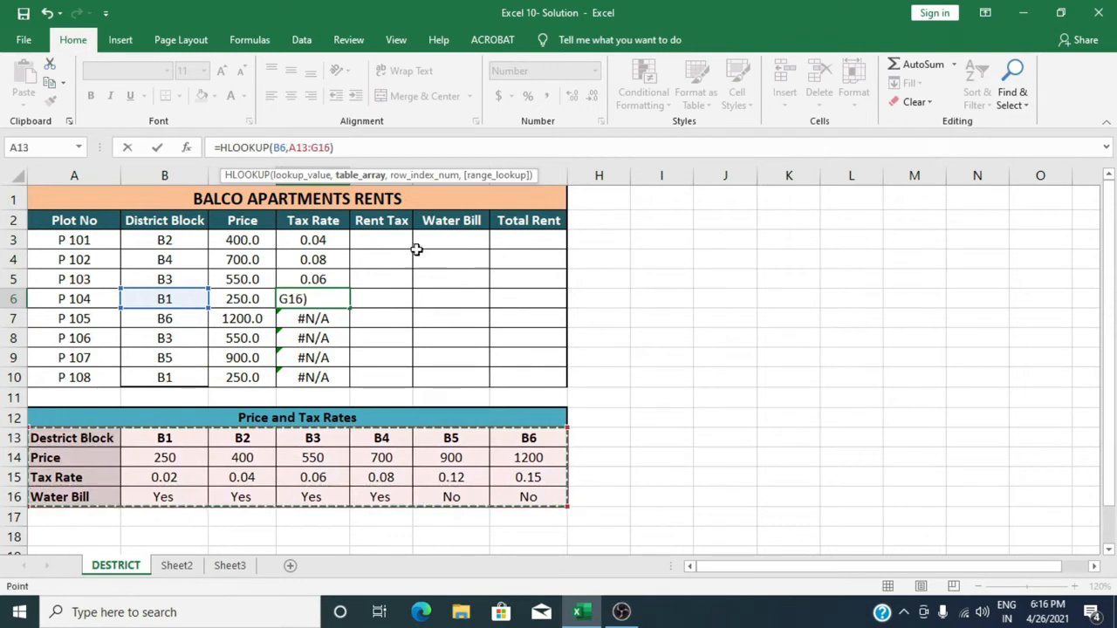
{"action": "type", "text": ","}
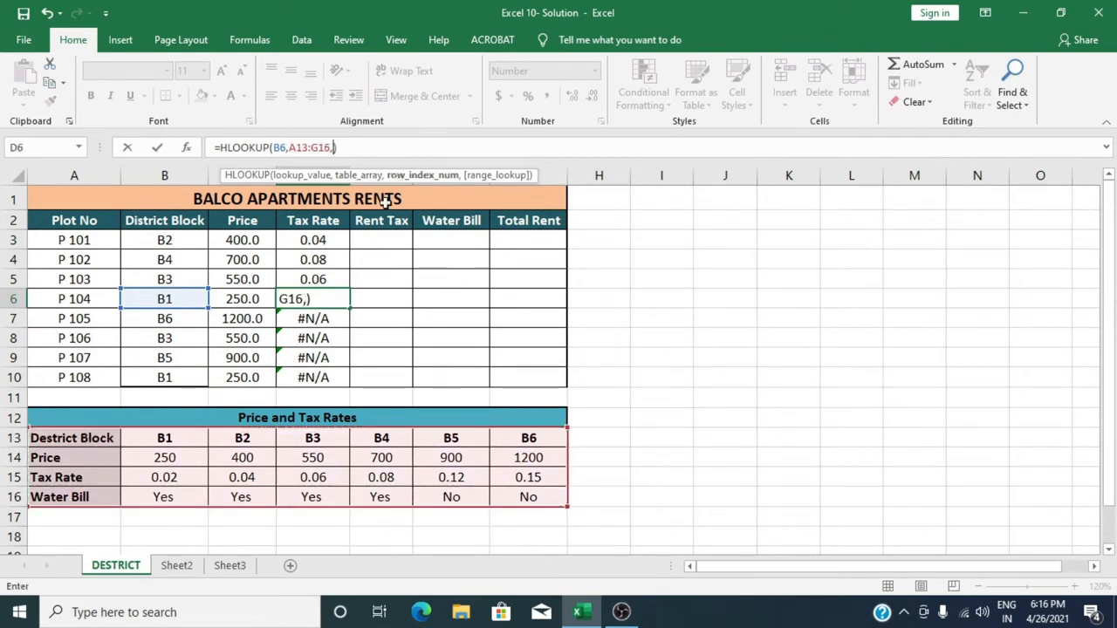
{"action": "type", "text": "3)"}
{"action": "key", "text": "Return"}
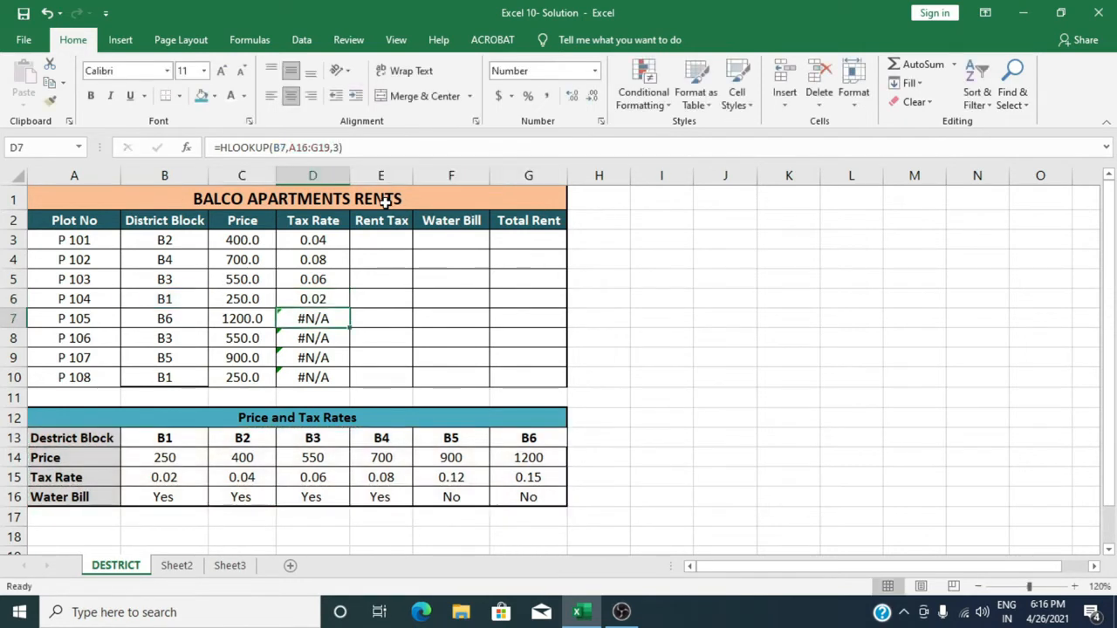
Reselect cell B7 as the lookup value in the D7 tax rate formula for plot P 105
{"action": "left_click", "coordinate": [286, 148]}
{"action": "key", "text": "BackSpace"}
{"action": "key", "text": "BackSpace"}
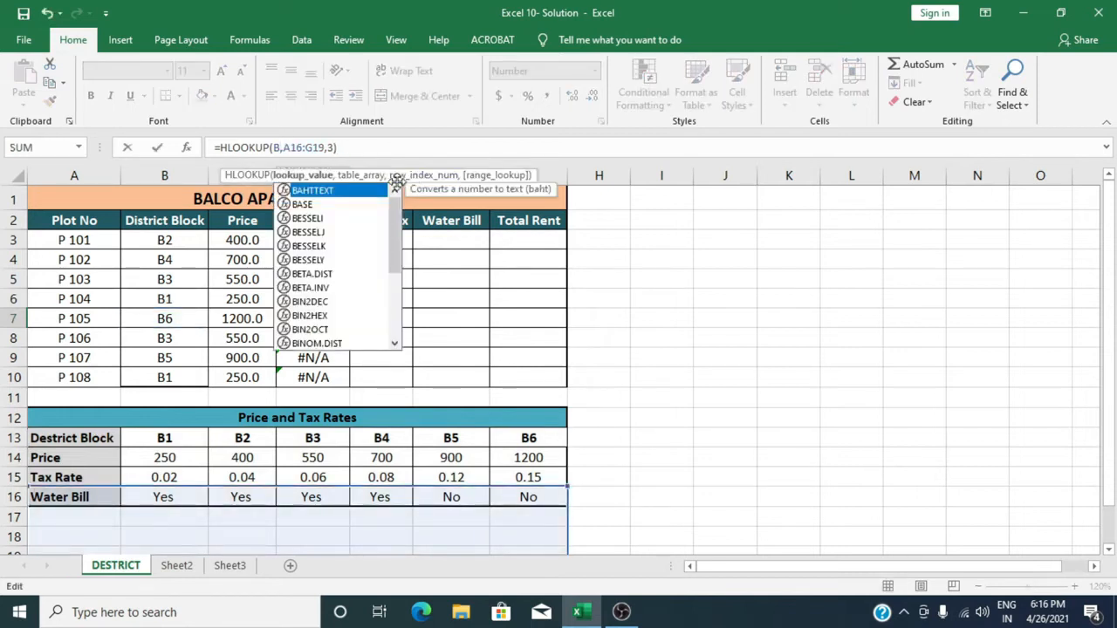
{"action": "left_click", "coordinate": [180, 318]}
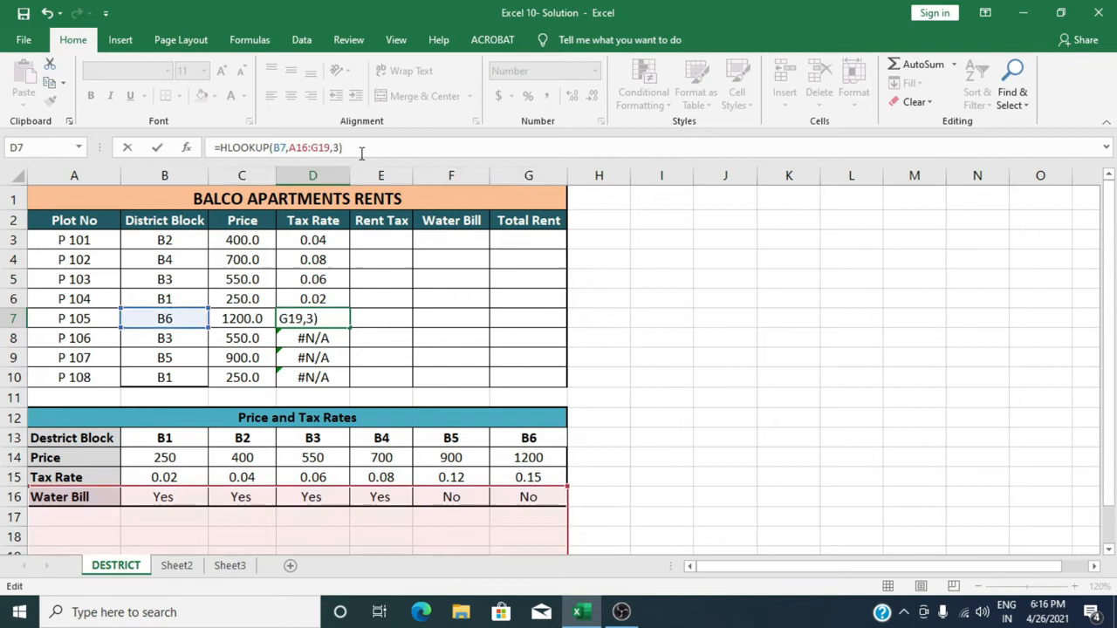
{"action": "key", "text": "Return"}
Correct the table range in the D7 tax rate formula so that it reads =HLOOKUP(B7,A13:G16,3)
{"action": "left_click", "coordinate": [313, 318]}
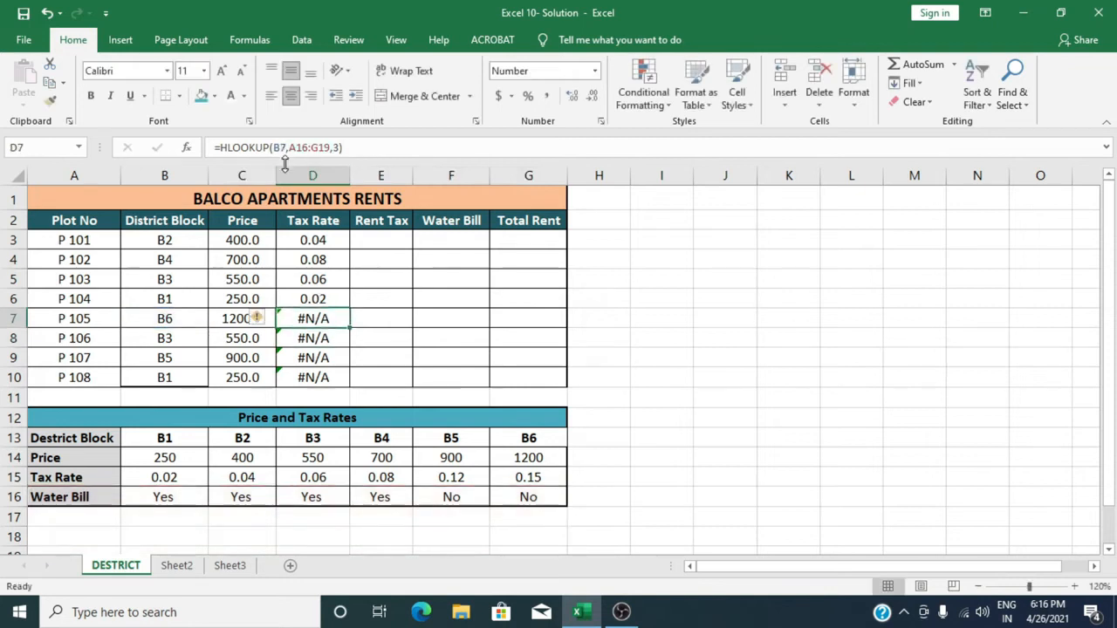
{"action": "left_click", "coordinate": [347, 149]}
{"action": "key", "text": "BackSpace"}
{"action": "key", "text": "BackSpace"}
{"action": "key", "text": "BackSpace"}
{"action": "key", "text": "BackSpace"}
{"action": "key", "text": "BackSpace"}
{"action": "key", "text": "BackSpace"}
{"action": "key", "text": "BackSpace"}
{"action": "key", "text": "BackSpace"}
{"action": "key", "text": "BackSpace"}
{"action": "key", "text": "BackSpace"}
{"action": "left_click_drag", "start_coordinate": [74, 443], "coordinate": [536, 496]}
{"action": "type", "text": ","}
{"action": "type", "text": ")"}
{"action": "key", "text": "Return"}
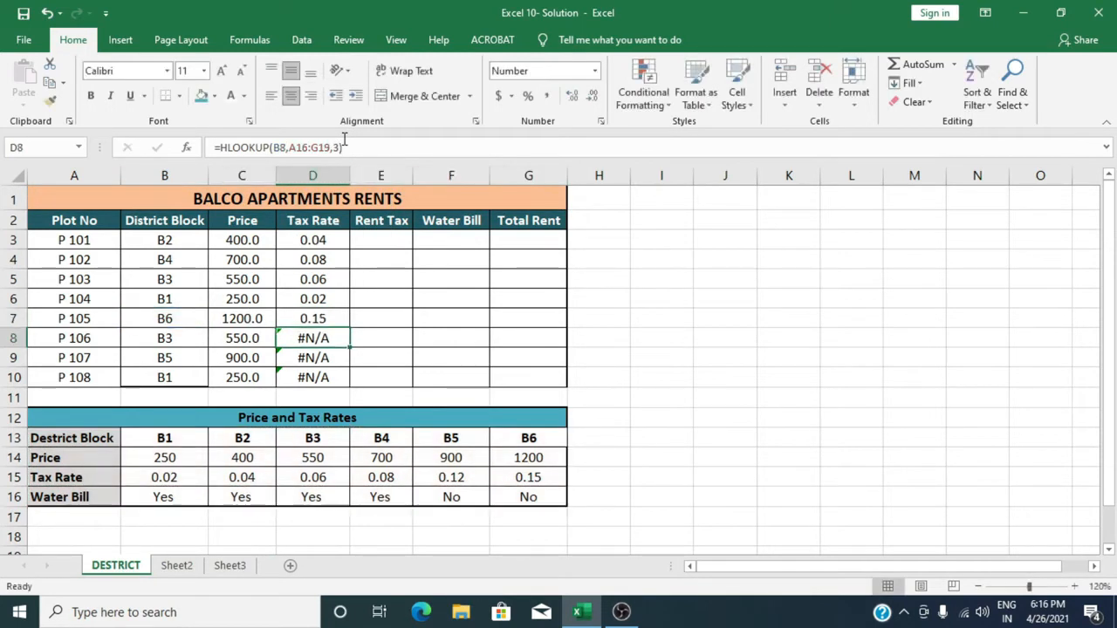
Replace the formula in cell D8 with =HLOOKUP(B8,A13:G16,3) to get the tax rate for plot P 106
{"action": "type", "text": "=hlook"}
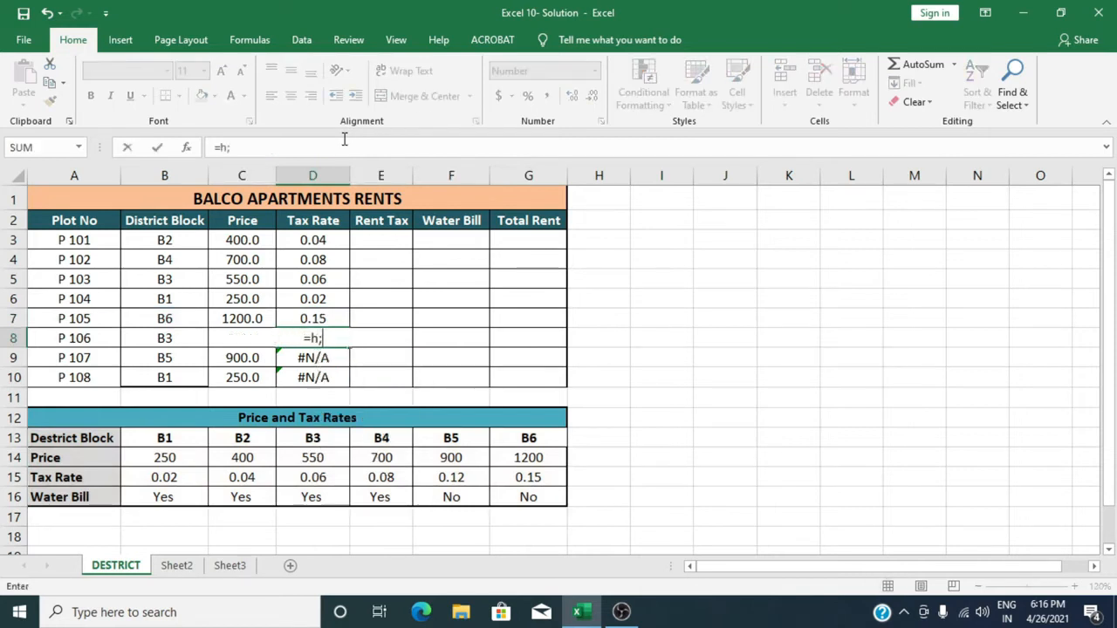
{"action": "type", "text": "up("}
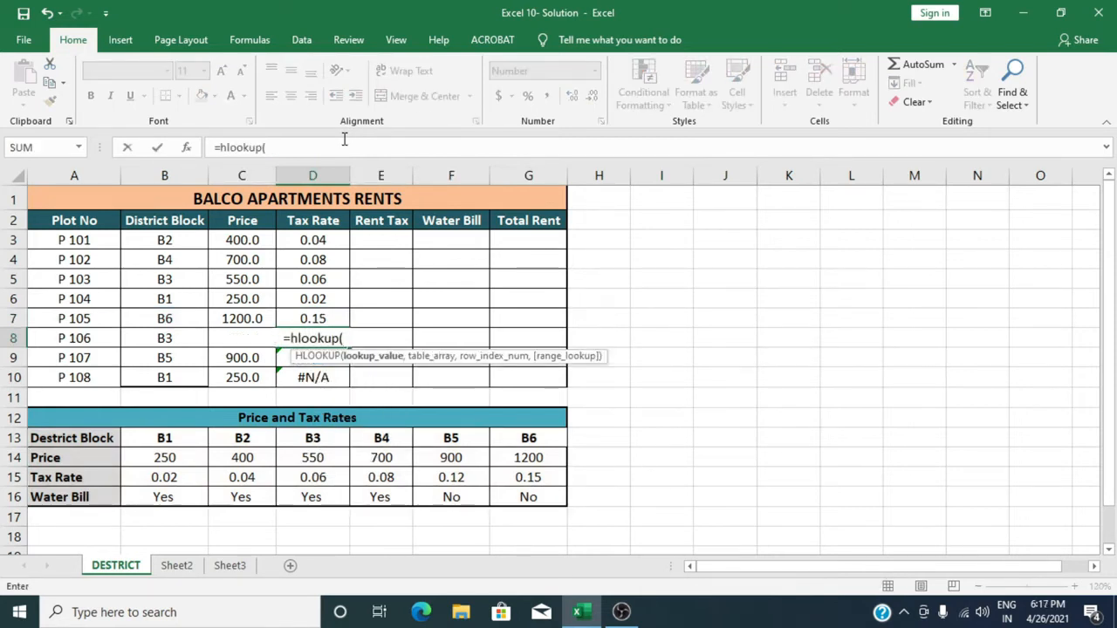
{"action": "left_click", "coordinate": [164, 338]}
{"action": "type", "text": ","}
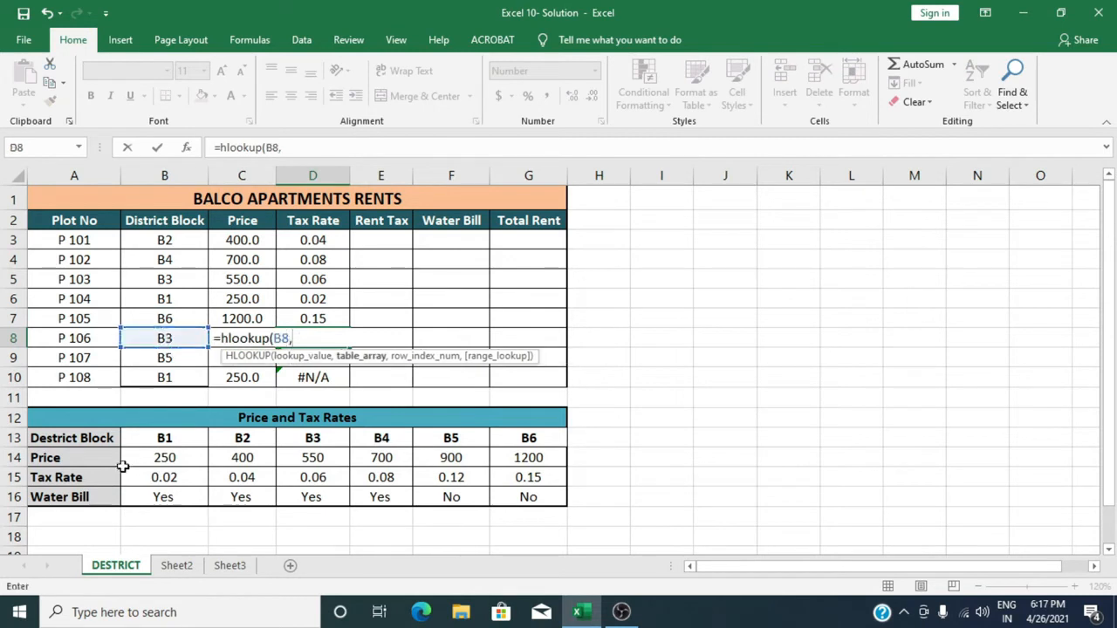
{"action": "left_click_drag", "start_coordinate": [77, 439], "coordinate": [529, 498]}
{"action": "type", "text": ",3)"}
{"action": "key", "text": "Return"}
Replace the formula in cell D9 with =HLOOKUP(B9,A13:G16,3) to get the tax rate for plot P 107
{"action": "type", "text": "="}
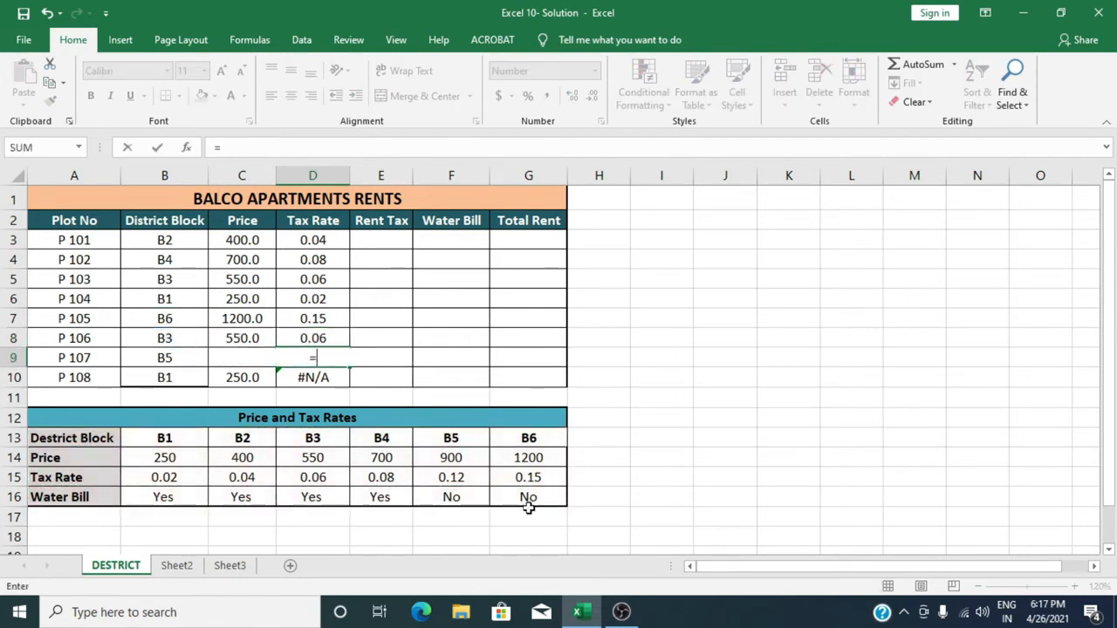
{"action": "type", "text": "hlookup("}
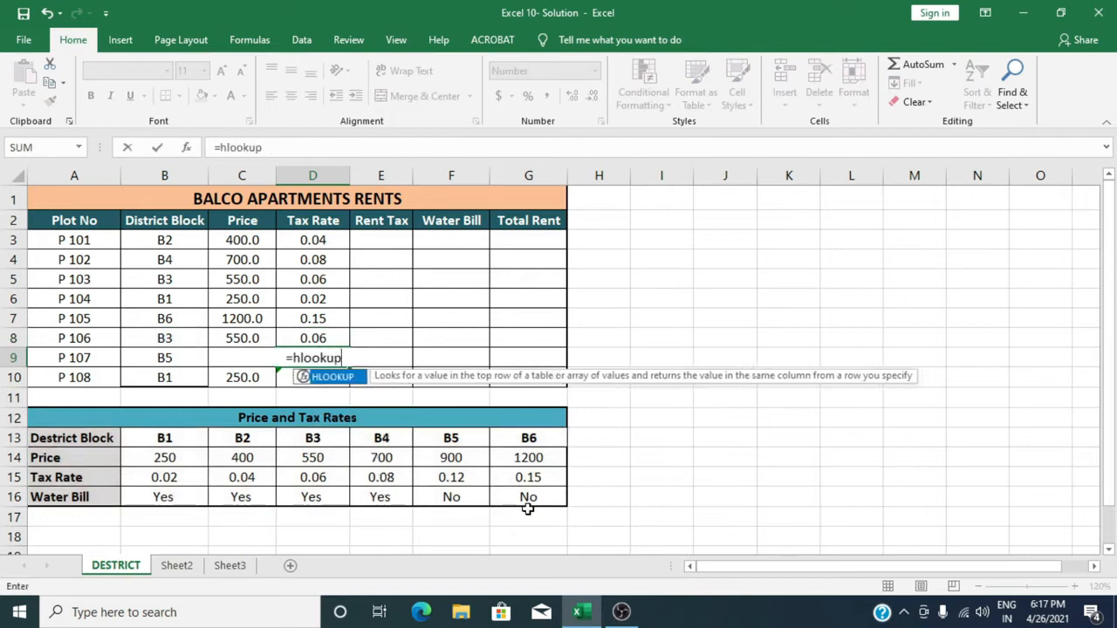
{"action": "left_click", "coordinate": [164, 349]}
{"action": "type", "text": ","}
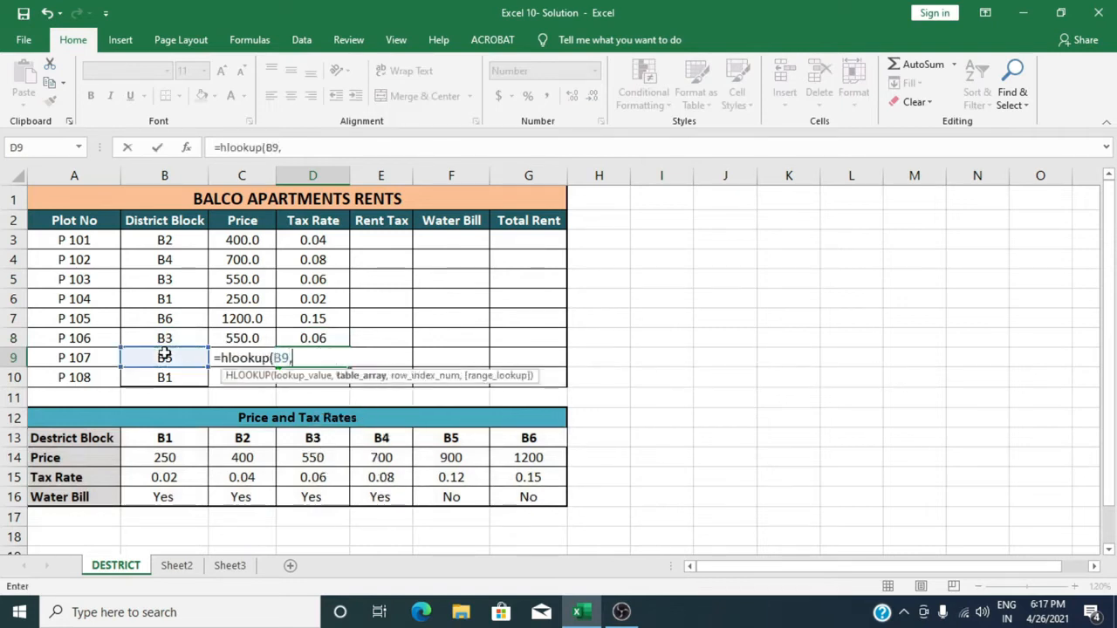
{"action": "left_click_drag", "start_coordinate": [108, 441], "coordinate": [540, 492]}
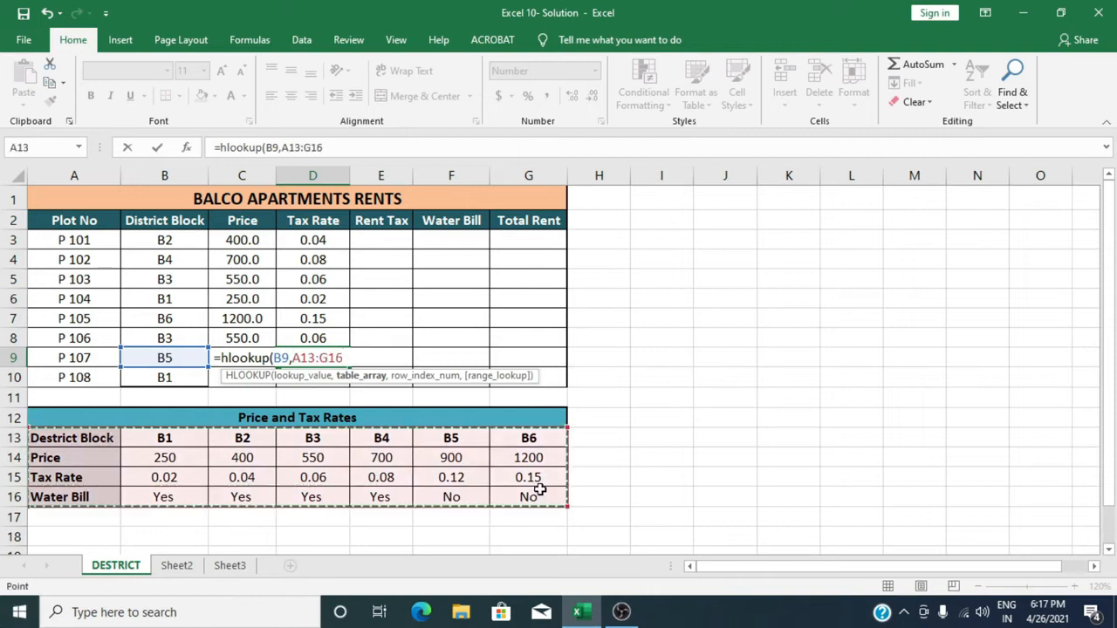
{"action": "type", "text": ",3"}
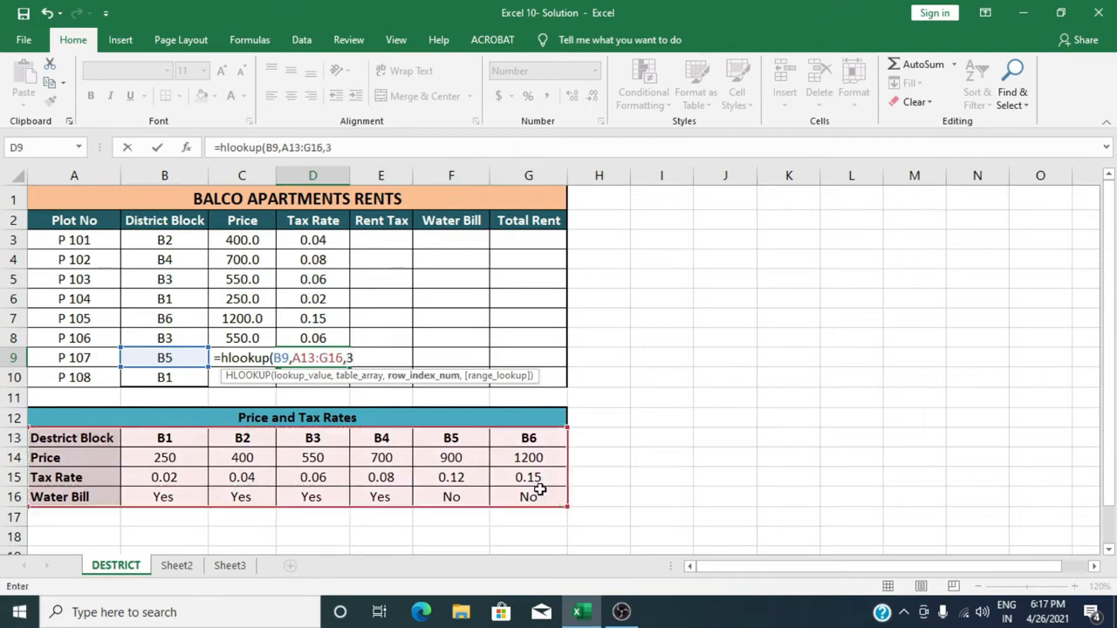
{"action": "key", "text": "Return"}
Replace the formula in cell D10 with =HLOOKUP(B10,A13:G16,3) to get the tax rate for plot P 108
{"action": "type", "text": "="}
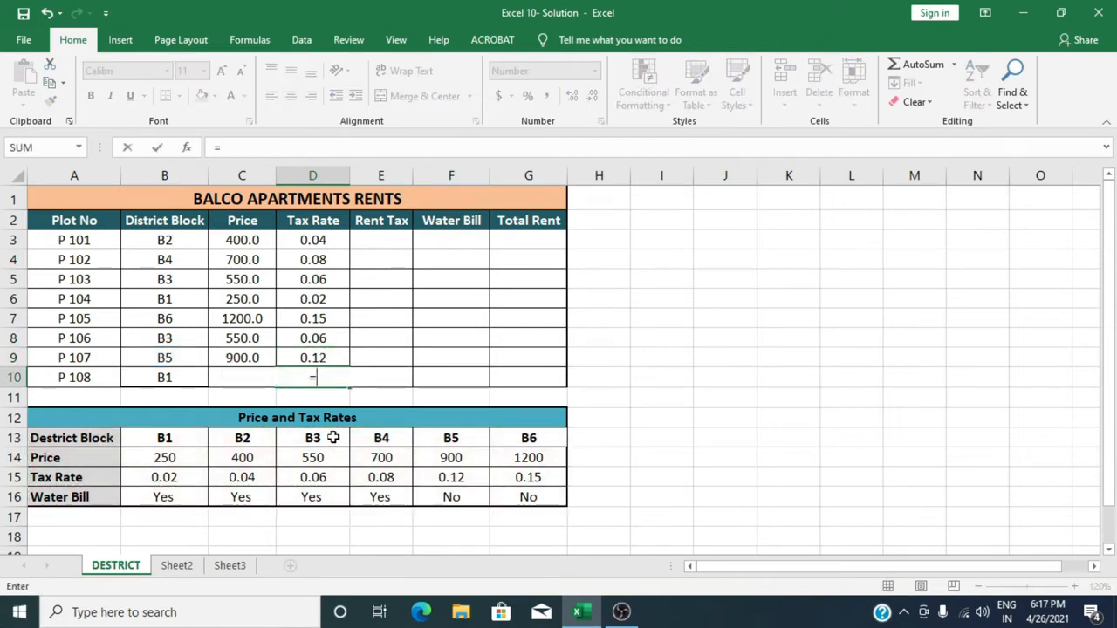
{"action": "type", "text": "hlookup("}
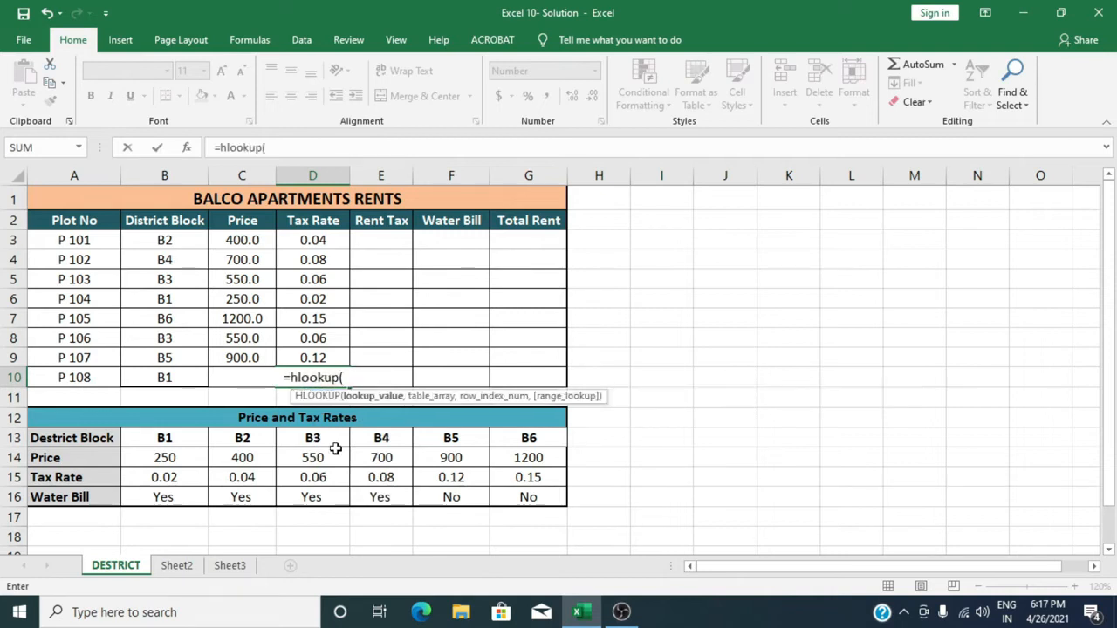
{"action": "left_click", "coordinate": [197, 377]}
{"action": "type", "text": ","}
{"action": "left_click_drag", "start_coordinate": [79, 438], "coordinate": [510, 497]}
{"action": "type", "text": ","}
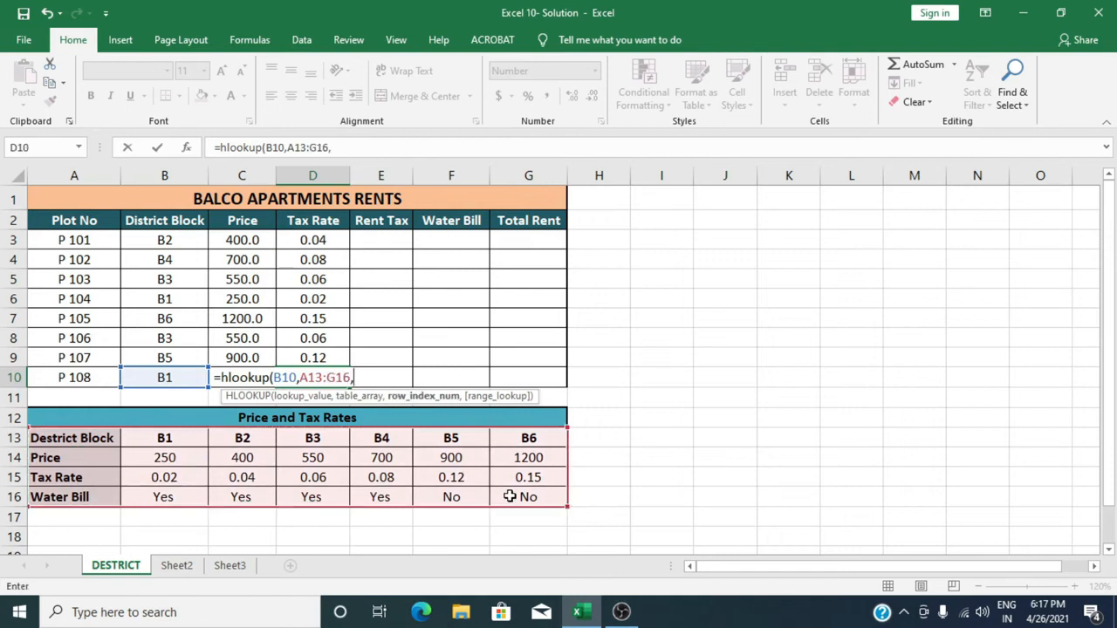
{"action": "key", "text": "Return"}
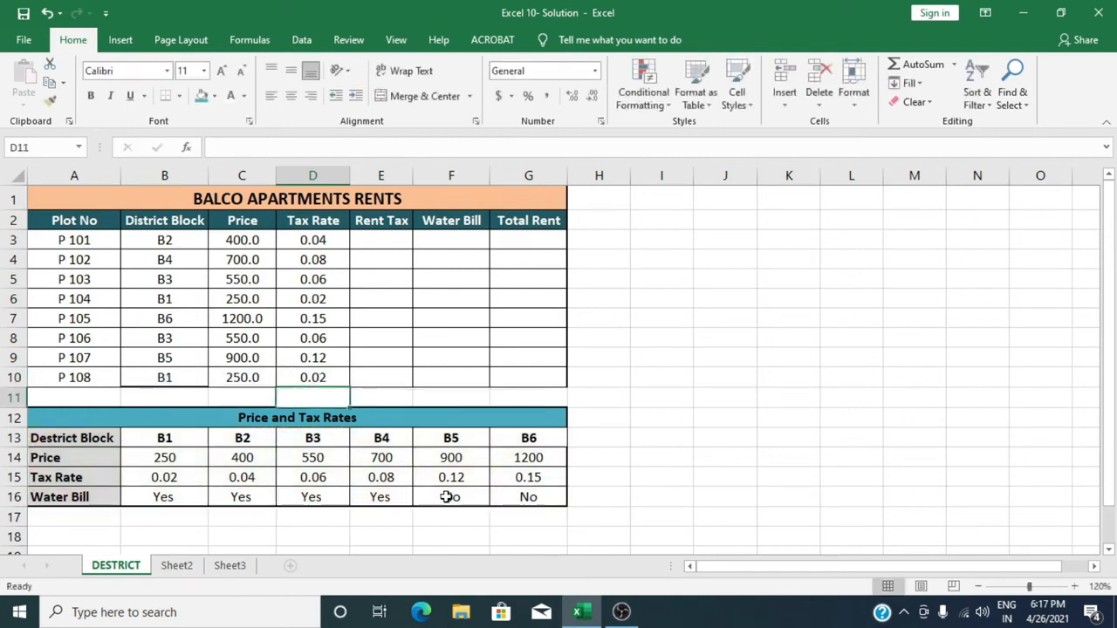
Calculate the rent tax for plot P 101 in cell E3 with the formula =C3+D3
{"action": "left_click", "coordinate": [403, 237]}
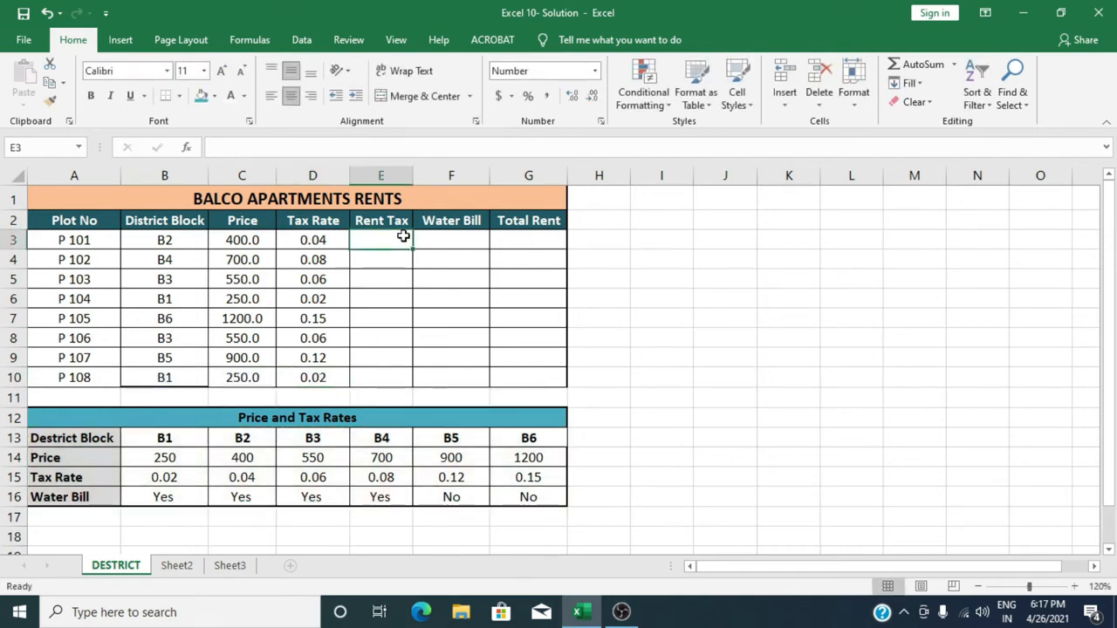
{"action": "type", "text": "="}
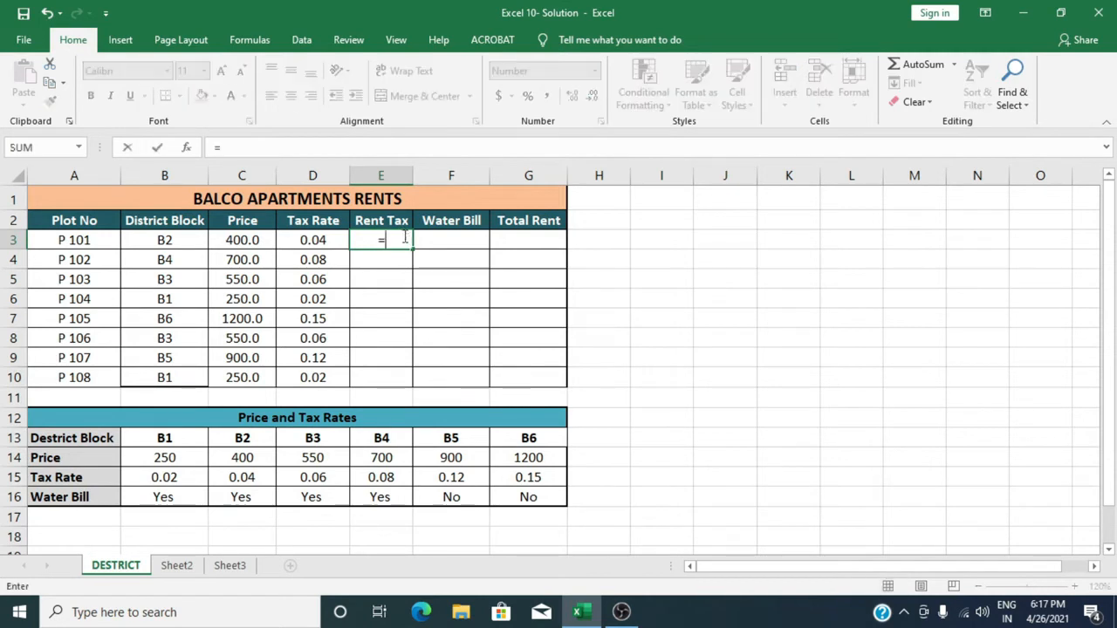
{"action": "left_click", "coordinate": [252, 240]}
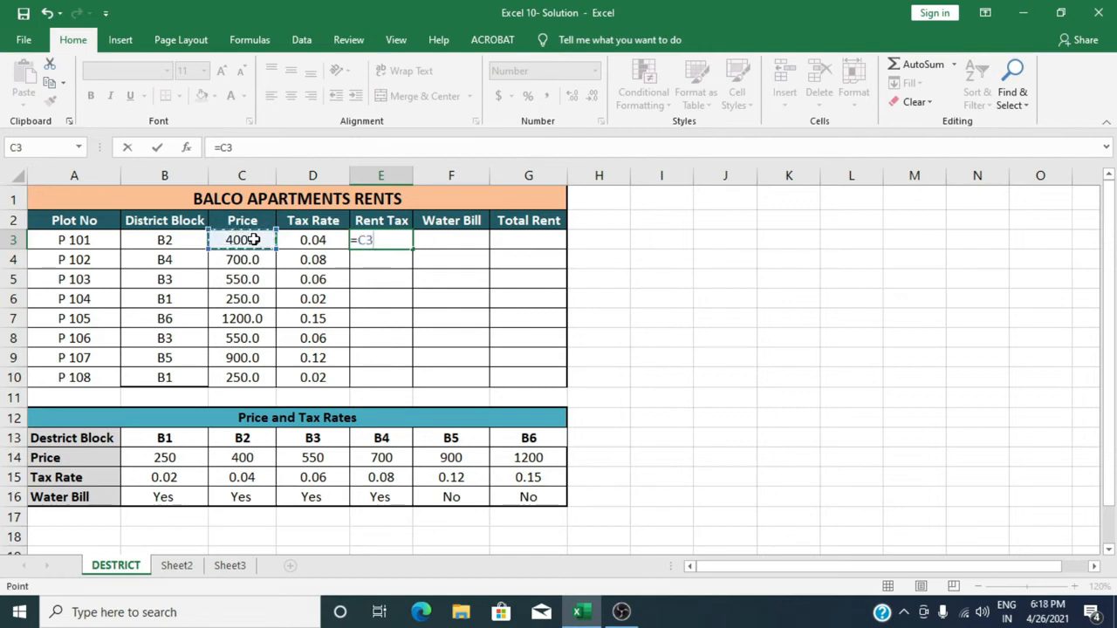
{"action": "type", "text": "+"}
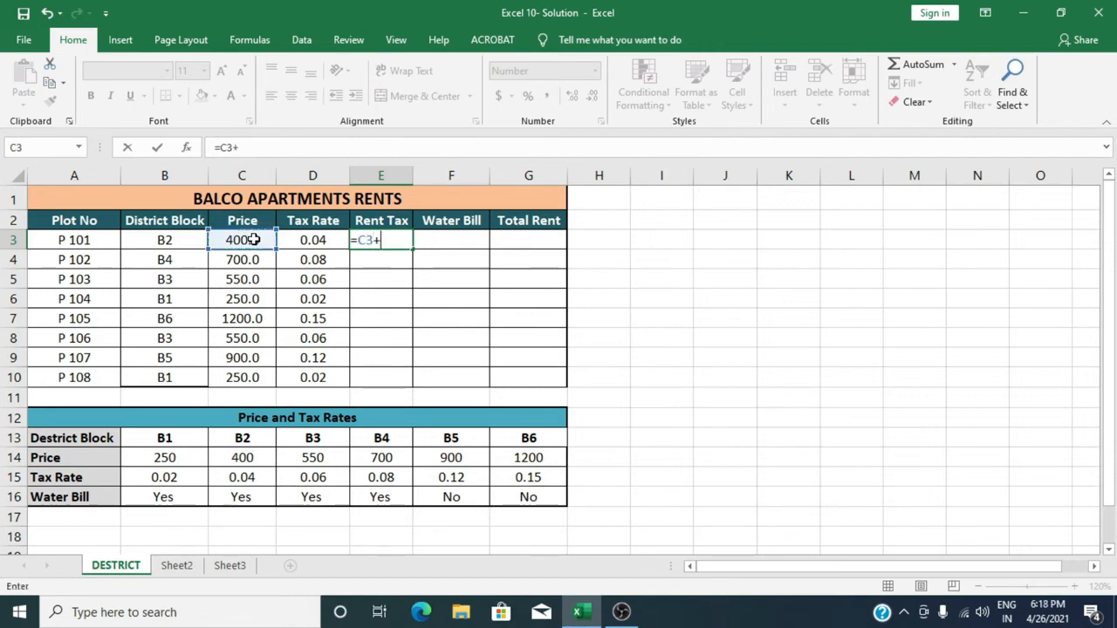
{"action": "left_click", "coordinate": [313, 239]}
{"action": "key", "text": "Return"}
Calculate the rent tax for plot P 102 in cell E4 with the formula =C4+D4
{"action": "type", "text": "="}
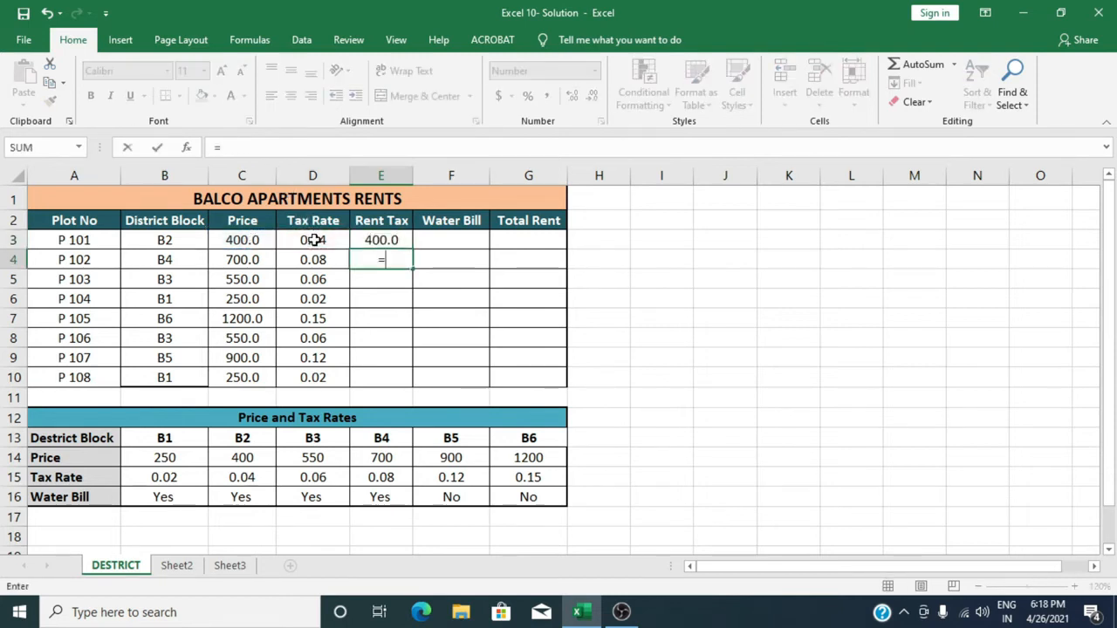
{"action": "left_click", "coordinate": [245, 262]}
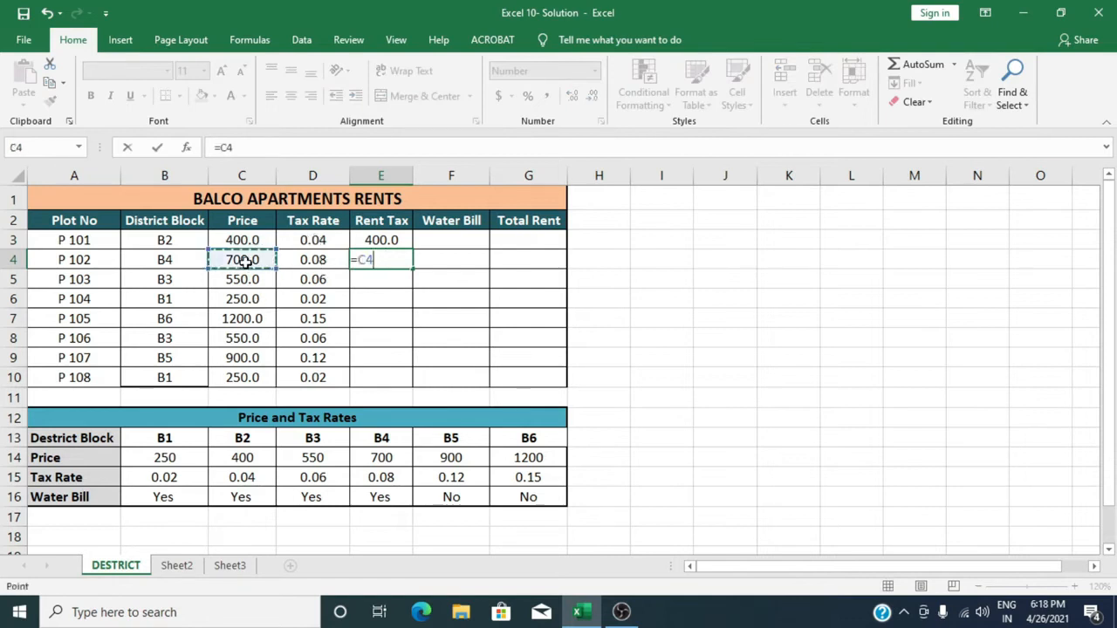
{"action": "type", "text": "+"}
{"action": "left_click", "coordinate": [299, 262]}
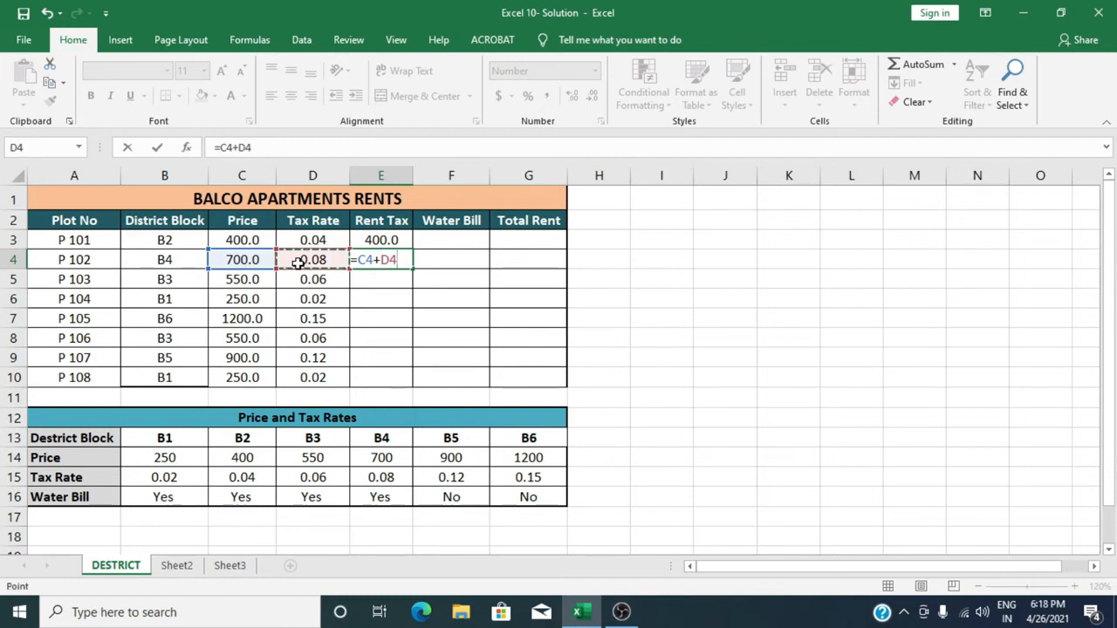
{"action": "key", "text": "Return"}
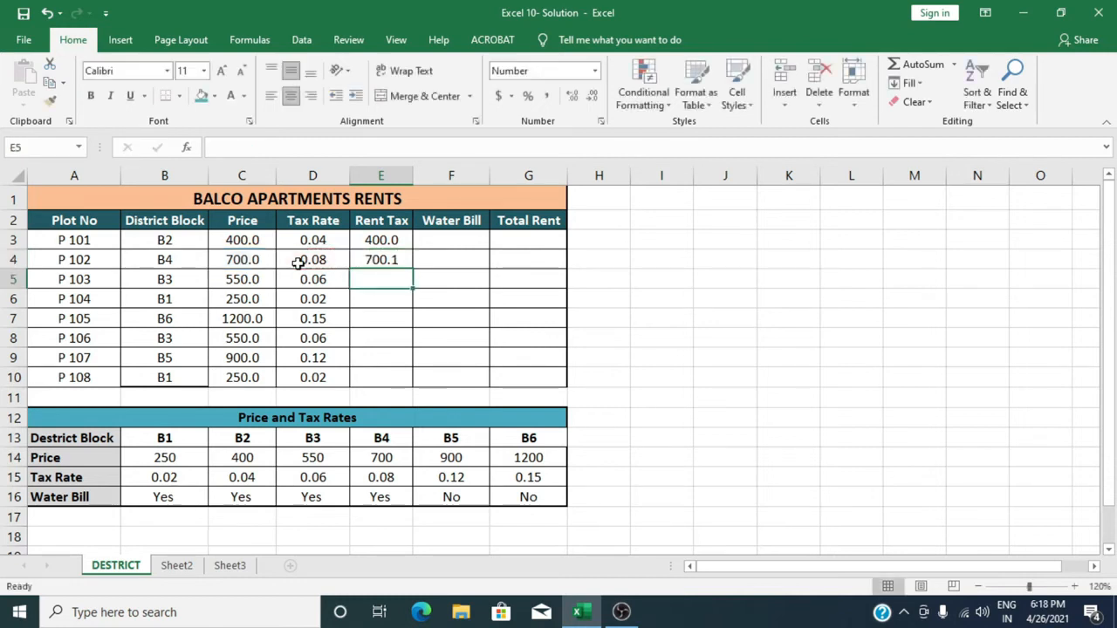
Calculate the rent tax for plot P 103 in cell E5 with the formula =C5+D5
{"action": "type", "text": "="}
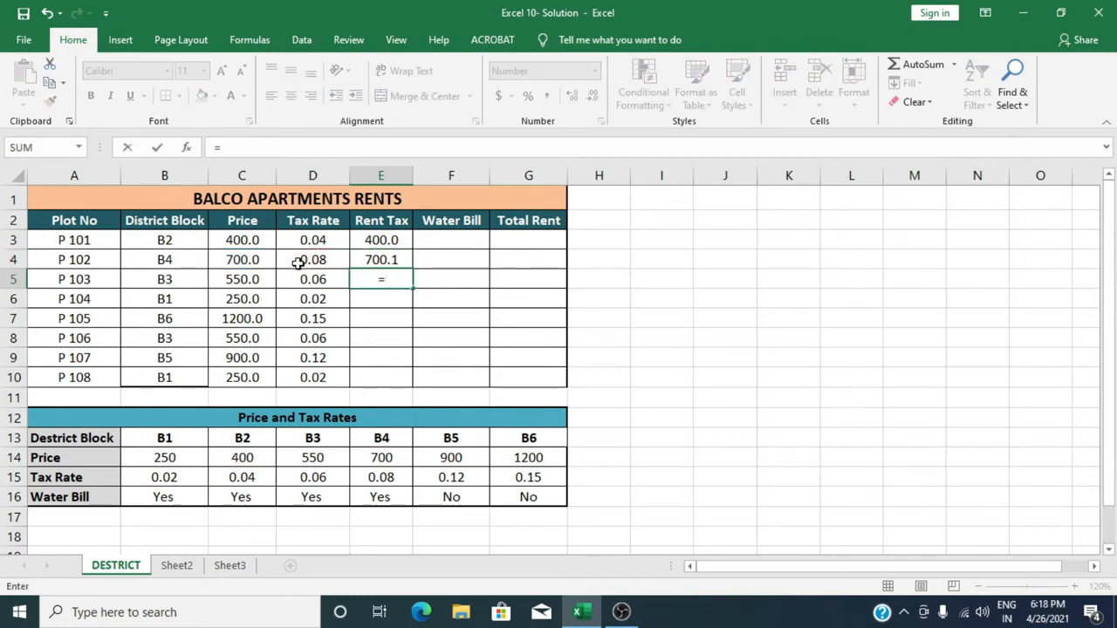
{"action": "left_click", "coordinate": [267, 281]}
{"action": "type", "text": "+"}
{"action": "left_click", "coordinate": [302, 281]}
{"action": "key", "text": "Return"}
Calculate the rent tax for plot P 104 in cell E6 with the formula =C6+D6
{"action": "type", "text": "="}
{"action": "left_click", "coordinate": [244, 302]}
{"action": "type", "text": "+"}
{"action": "left_click", "coordinate": [307, 297]}
{"action": "key", "text": "Return"}
Calculate the rent tax for plot P 105 in cell E7 with the formula =C7+D7
{"action": "type", "text": "="}
{"action": "left_click", "coordinate": [249, 319]}
{"action": "type", "text": "+"}
{"action": "left_click", "coordinate": [308, 319]}
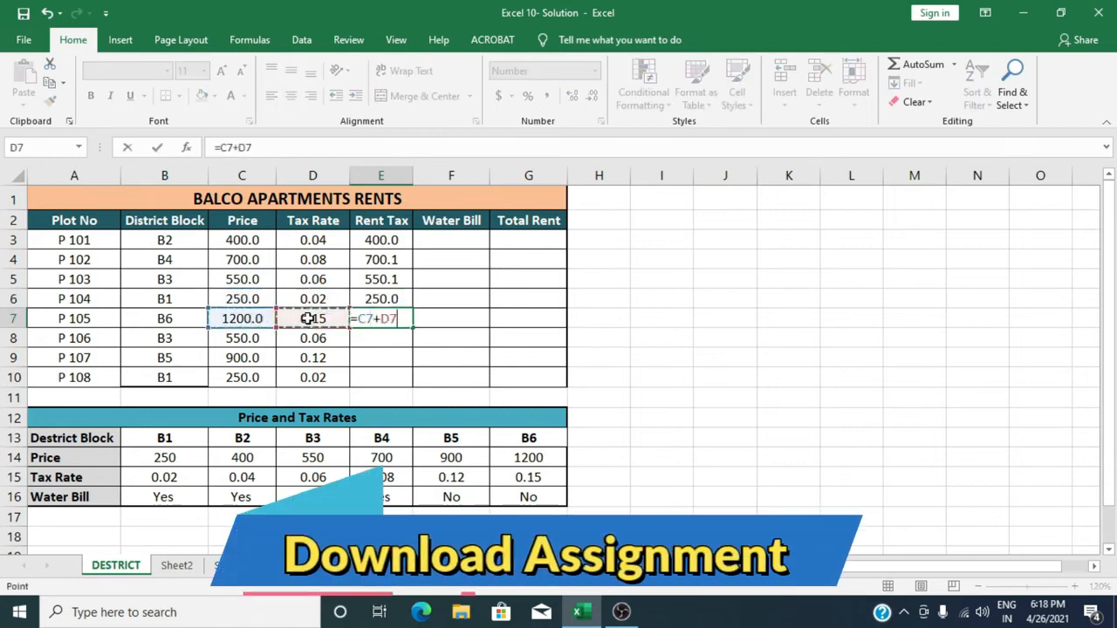
{"action": "key", "text": "Return"}
Calculate the rent tax for plot P 106 in cell E8 with the formula =C8+D8
{"action": "type", "text": "="}
{"action": "left_click", "coordinate": [258, 339]}
{"action": "type", "text": "+"}
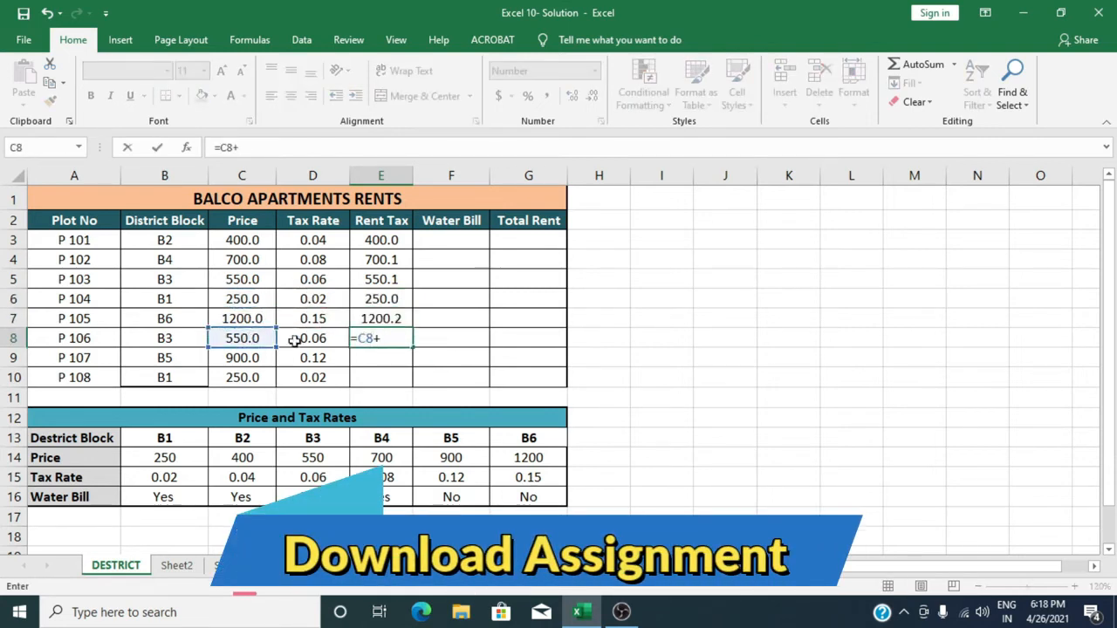
{"action": "left_click", "coordinate": [297, 339]}
{"action": "key", "text": "Return"}
Calculate the rent tax for plot P 107 in cell E9 with the formula =C9+D9
{"action": "type", "text": "="}
{"action": "left_click", "coordinate": [262, 358]}
{"action": "type", "text": "+"}
{"action": "left_click", "coordinate": [312, 358]}
{"action": "key", "text": "Return"}
Calculate the rent tax for plot P 108 in cell E10 with the formula =C10+D10
{"action": "type", "text": "+"}
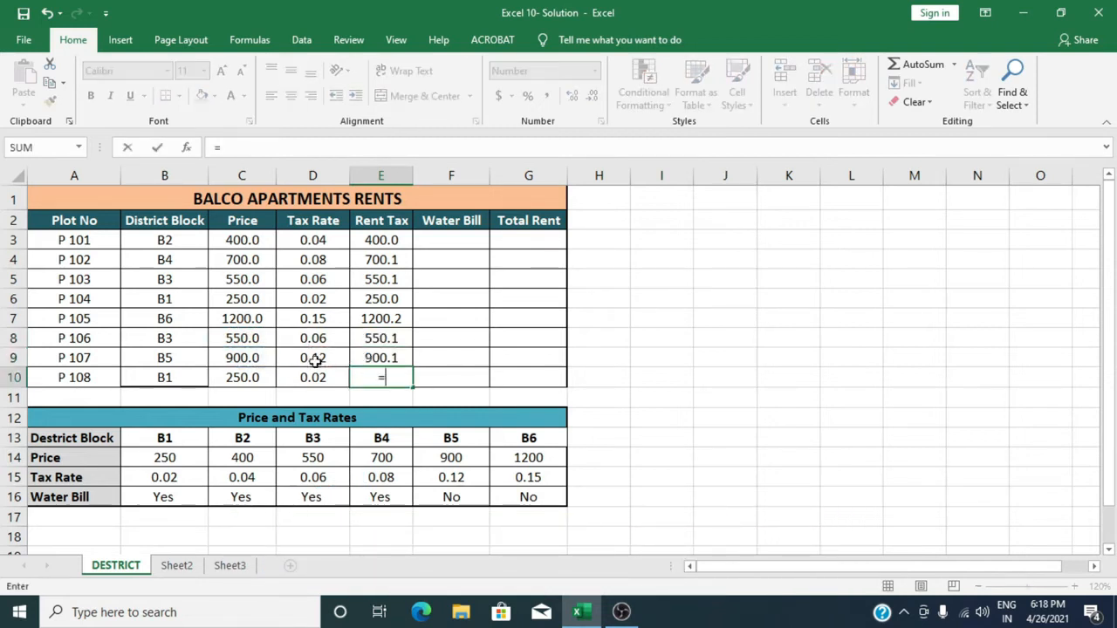
{"action": "left_click", "coordinate": [251, 377]}
{"action": "type", "text": "+"}
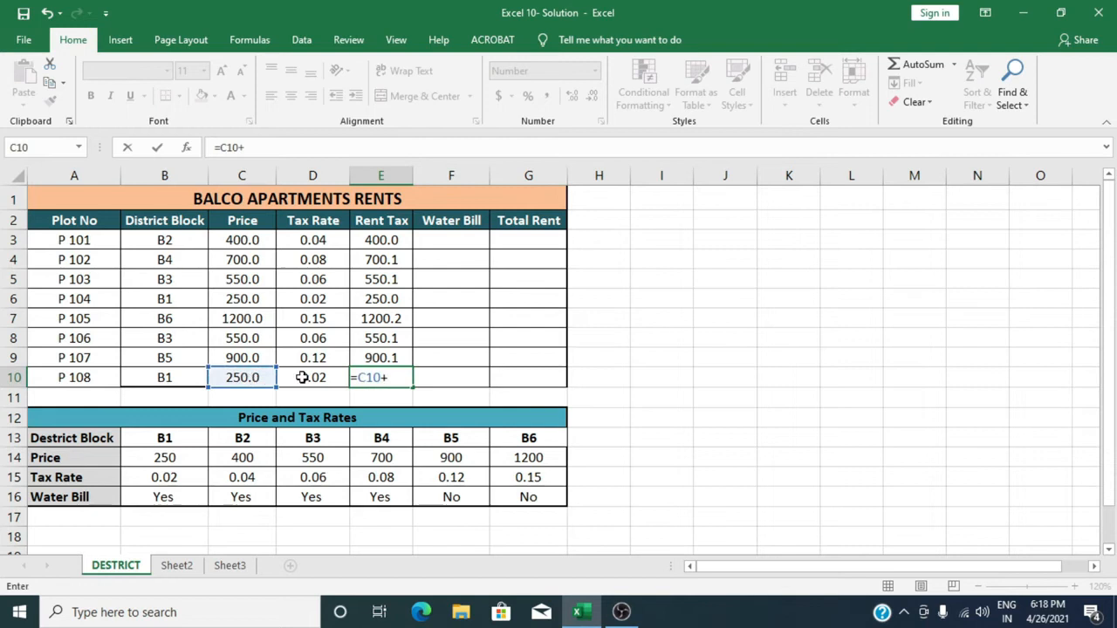
{"action": "left_click", "coordinate": [301, 377]}
{"action": "key", "text": "Return"}
Look up the water bill for plot P 101 in cell F3 using HLOOKUP on B3, table A13:G16 and row index 4
{"action": "left_click", "coordinate": [448, 234]}
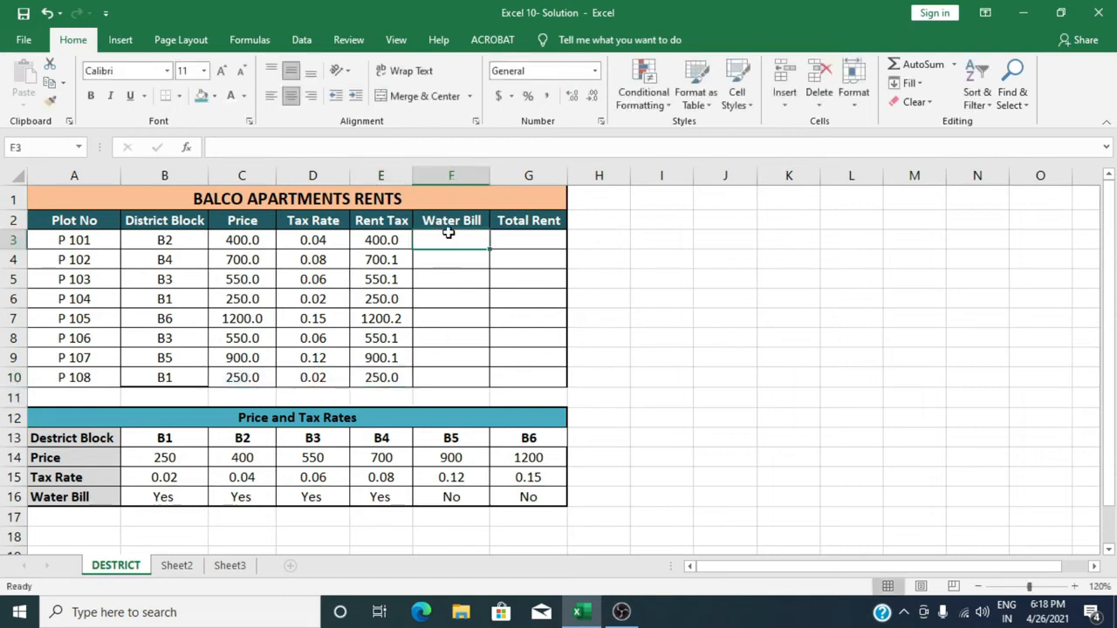
{"action": "type", "text": "="}
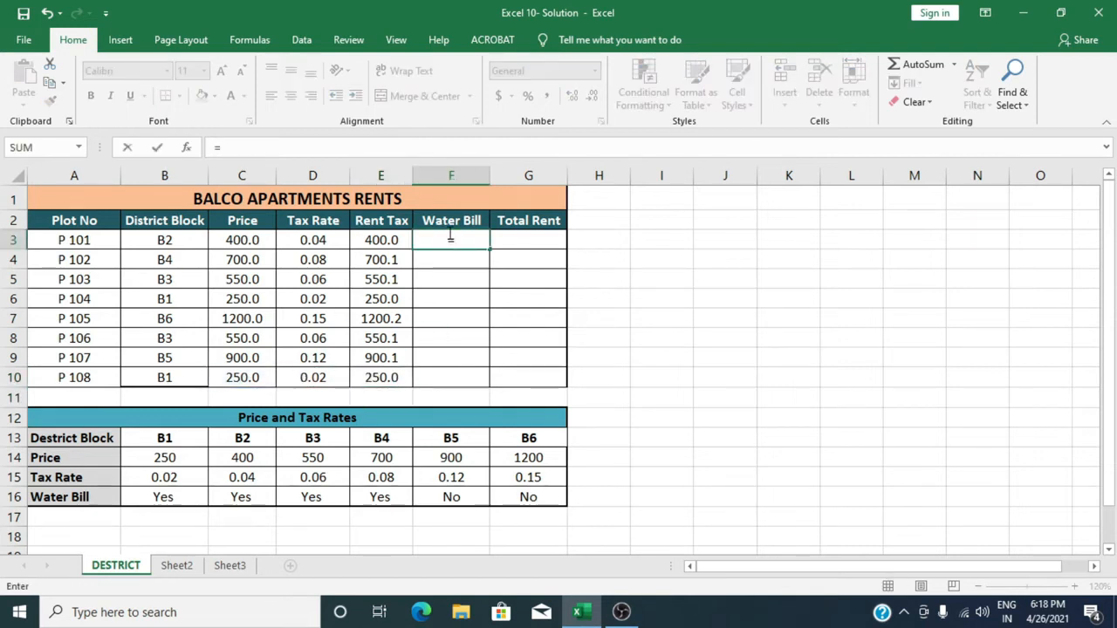
{"action": "type", "text": "hl"}
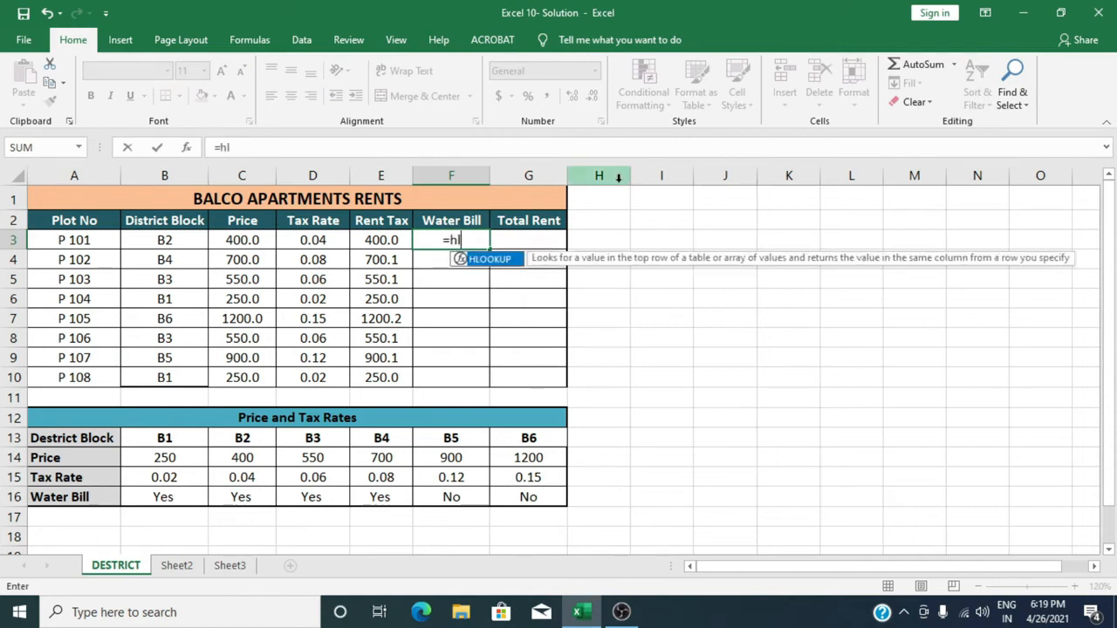
{"action": "type", "text": "ookup("}
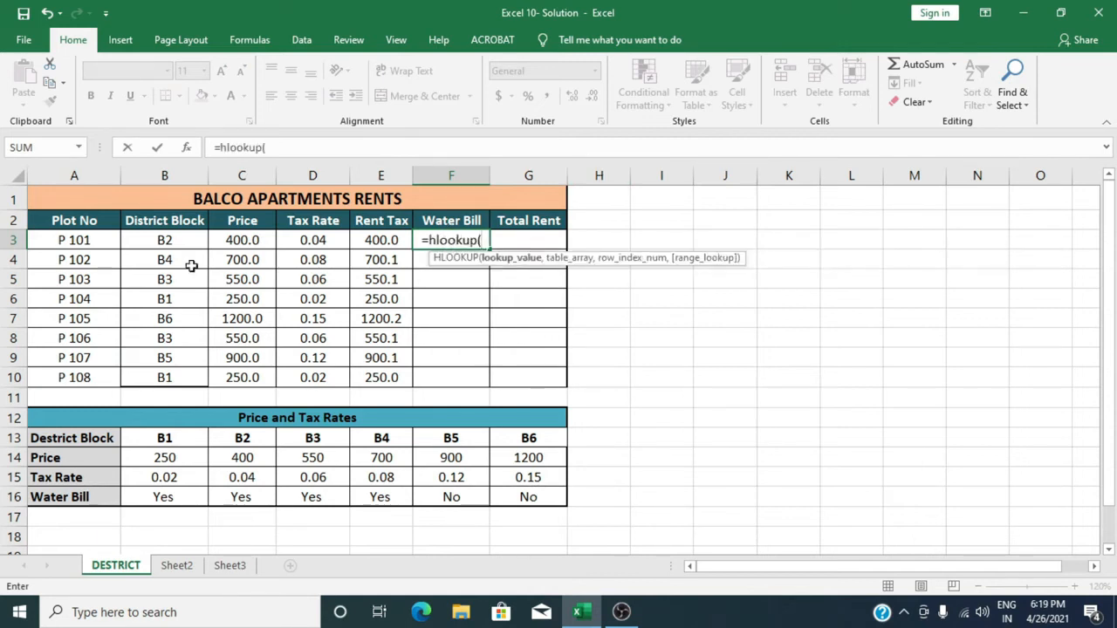
{"action": "left_click", "coordinate": [178, 239]}
{"action": "type", "text": ","}
{"action": "left_click_drag", "start_coordinate": [77, 439], "coordinate": [502, 498]}
{"action": "type", "text": ","}
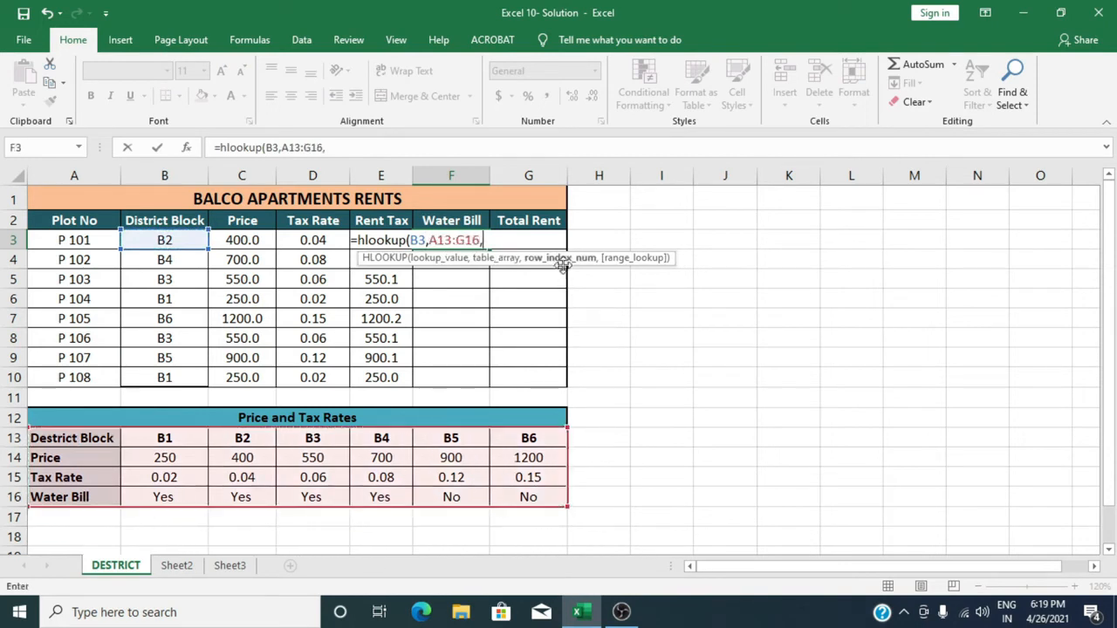
{"action": "type", "text": "4,"}
{"action": "key", "text": "Return"}
Enter =hlookup(B4,A13:G16,4) in cell F4 to get the water bill for plot P 102
{"action": "type", "text": "=h"}
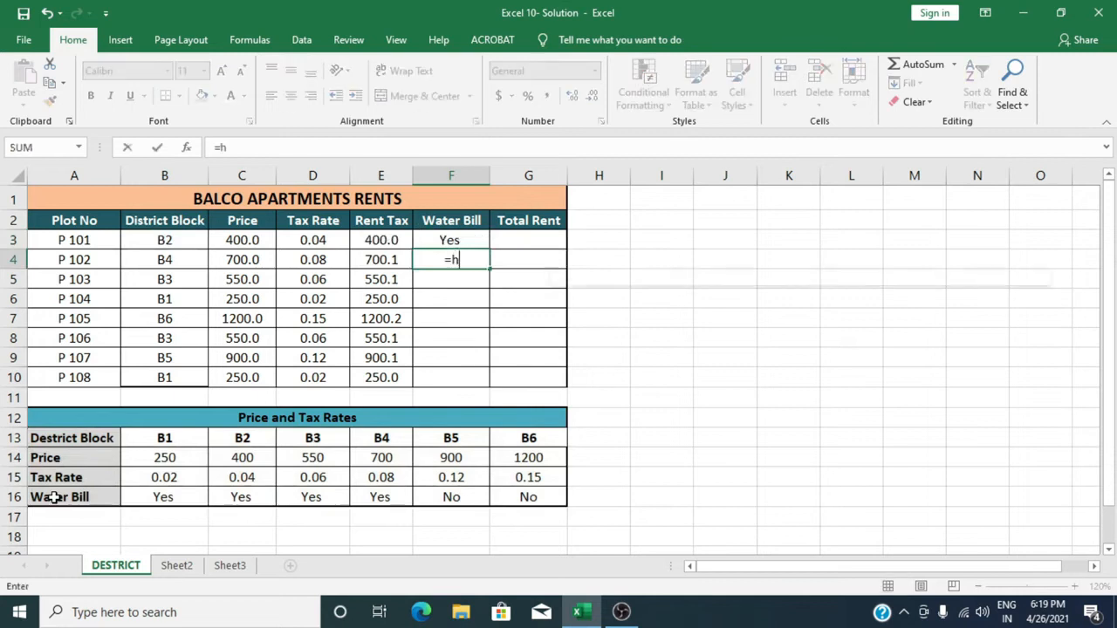
{"action": "type", "text": "lookup("}
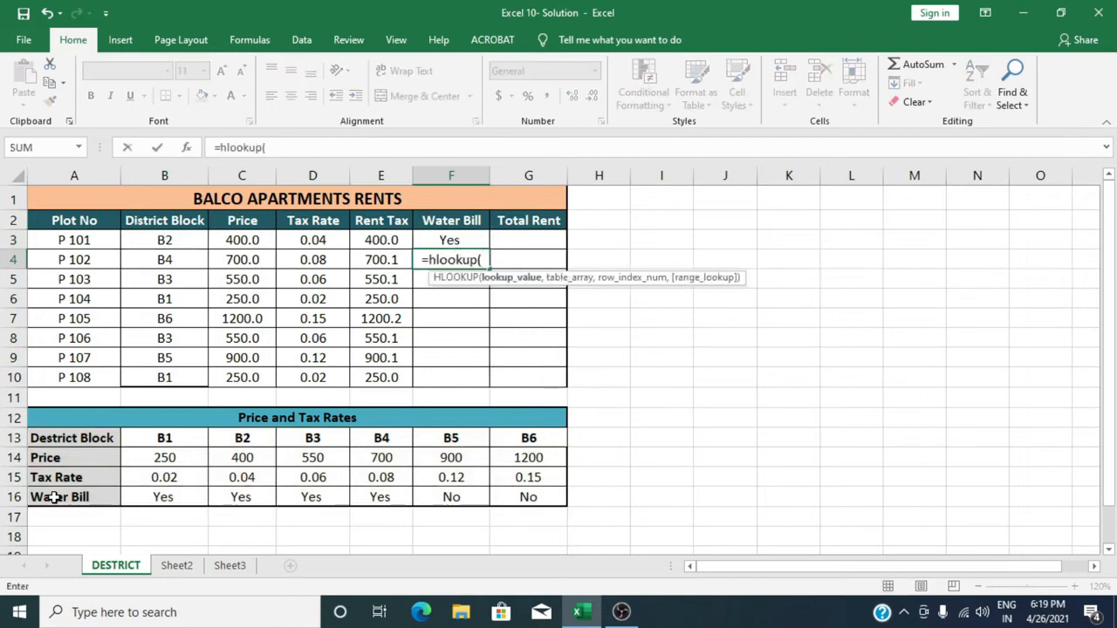
{"action": "left_click", "coordinate": [146, 262]}
{"action": "type", "text": ","}
{"action": "left_click_drag", "start_coordinate": [70, 439], "coordinate": [523, 497]}
{"action": "type", "text": ",4)"}
{"action": "key", "text": "Return"}
Enter =hlookup(B5,A13:G16,4) in cell F5 to get the water bill for plot P 103
{"action": "type", "text": "=h"}
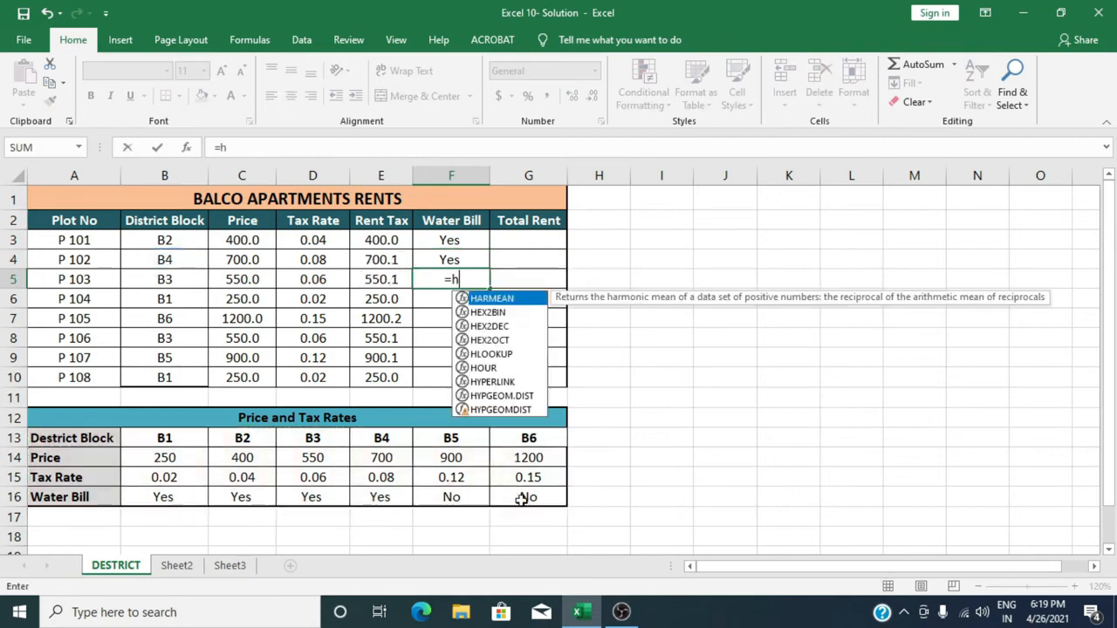
{"action": "type", "text": "lookup("}
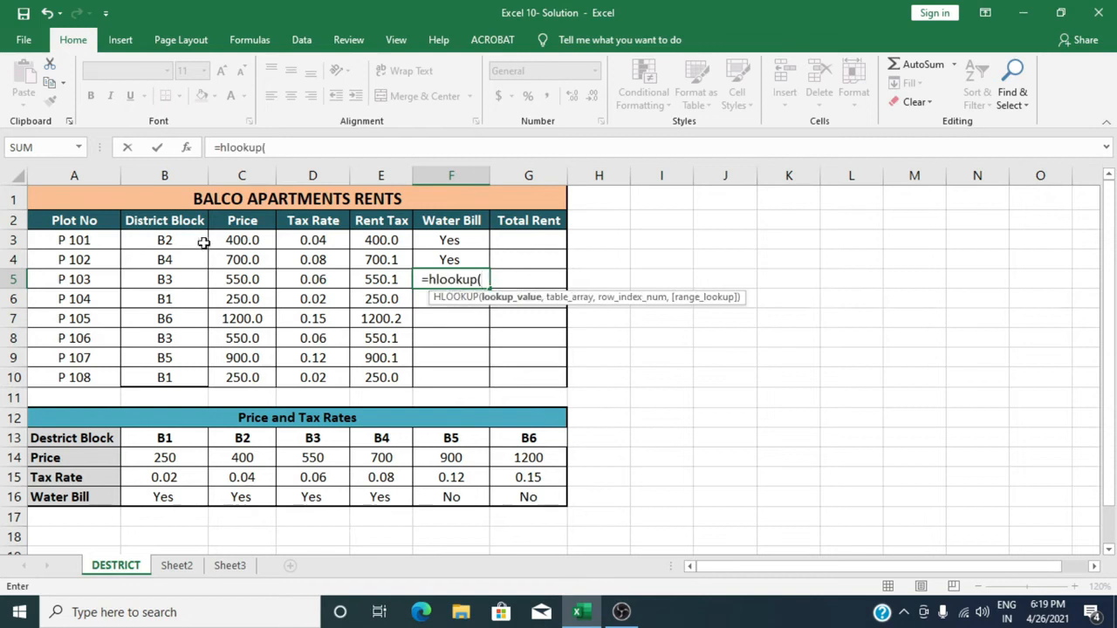
{"action": "left_click", "coordinate": [177, 280]}
{"action": "type", "text": ","}
{"action": "left_click_drag", "start_coordinate": [70, 438], "coordinate": [544, 499]}
{"action": "type", "text": ",4)"}
{"action": "key", "text": "Return"}
Enter the formula =hookup(B6,A13:G16,4) in cell F6 for the water bill of plot P 104
{"action": "type", "text": "=hookup("}
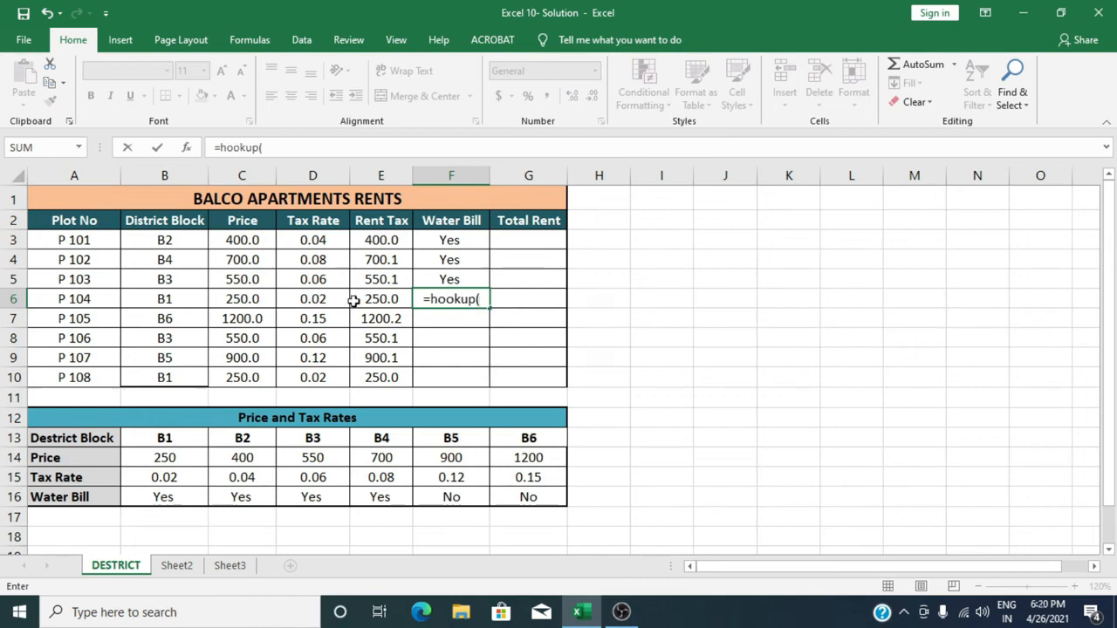
{"action": "left_click", "coordinate": [165, 299]}
{"action": "type", "text": ","}
{"action": "left_click_drag", "start_coordinate": [105, 439], "coordinate": [530, 498]}
{"action": "type", "text": ",4)"}
{"action": "key", "text": "Return"}
Correct the misspelled function name in the F6 formula so that it reads =hlookup(B6,A13:G16,4)
{"action": "left_click", "coordinate": [463, 299]}
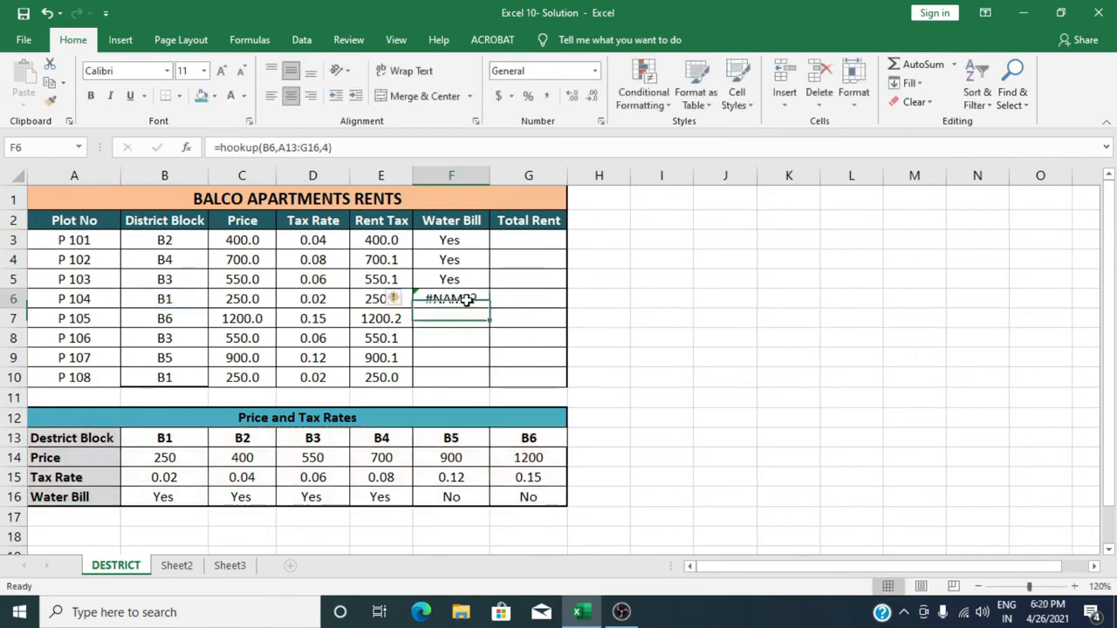
{"action": "left_click", "coordinate": [337, 150]}
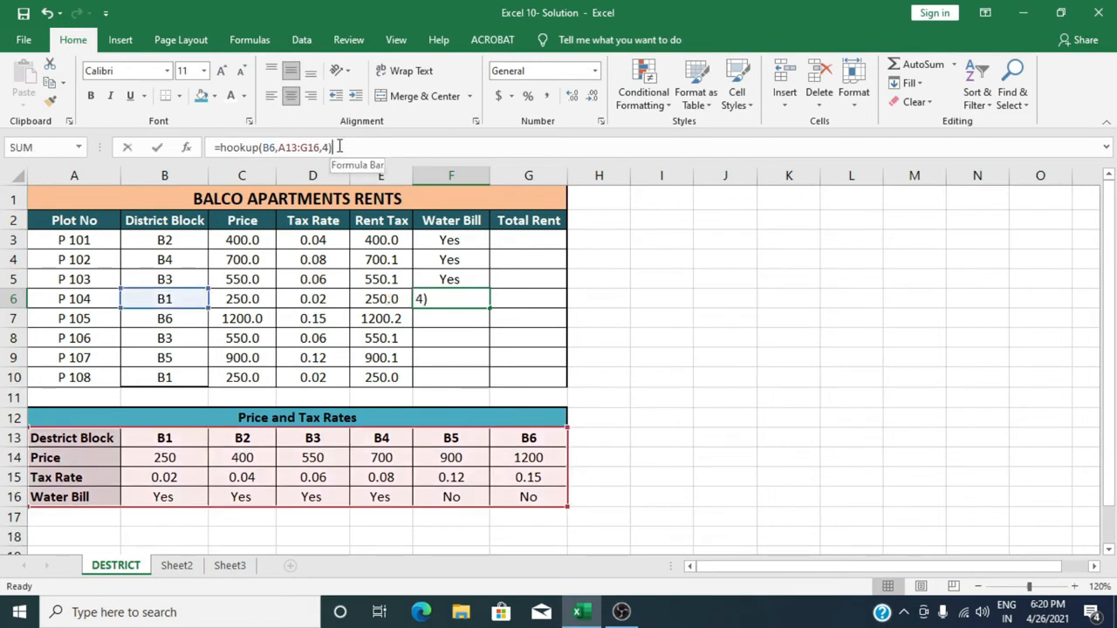
{"action": "left_click", "coordinate": [253, 147]}
{"action": "type", "text": "l"}
{"action": "key", "text": "ctrl+Return"}
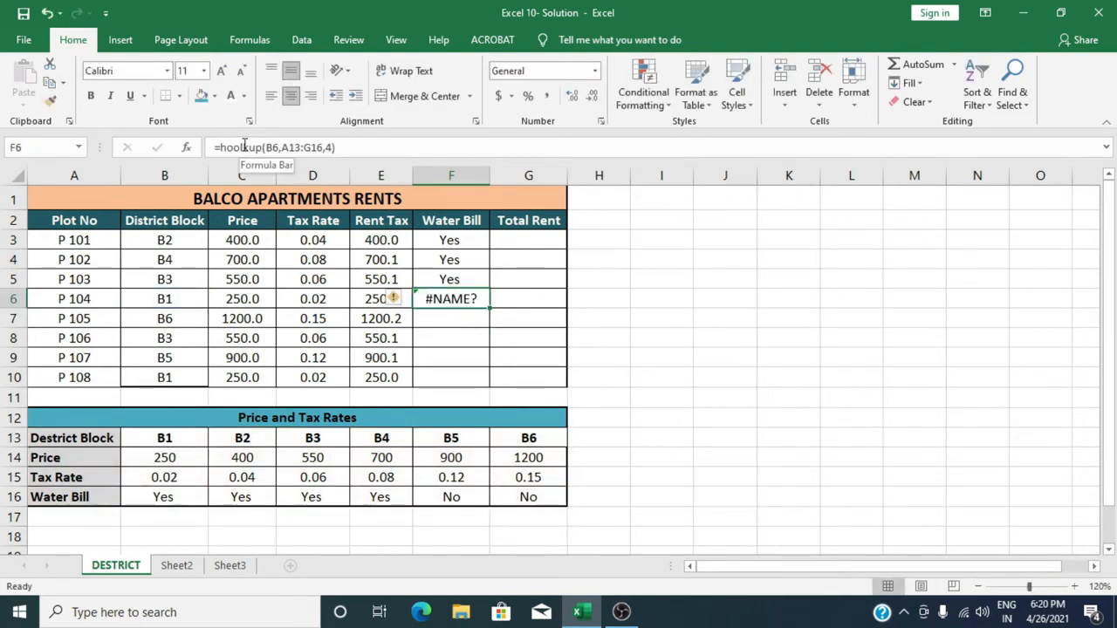
{"action": "left_click", "coordinate": [241, 147]}
{"action": "key", "text": "BackSpace"}
{"action": "key", "text": "BackSpace"}
{"action": "key", "text": "BackSpace"}
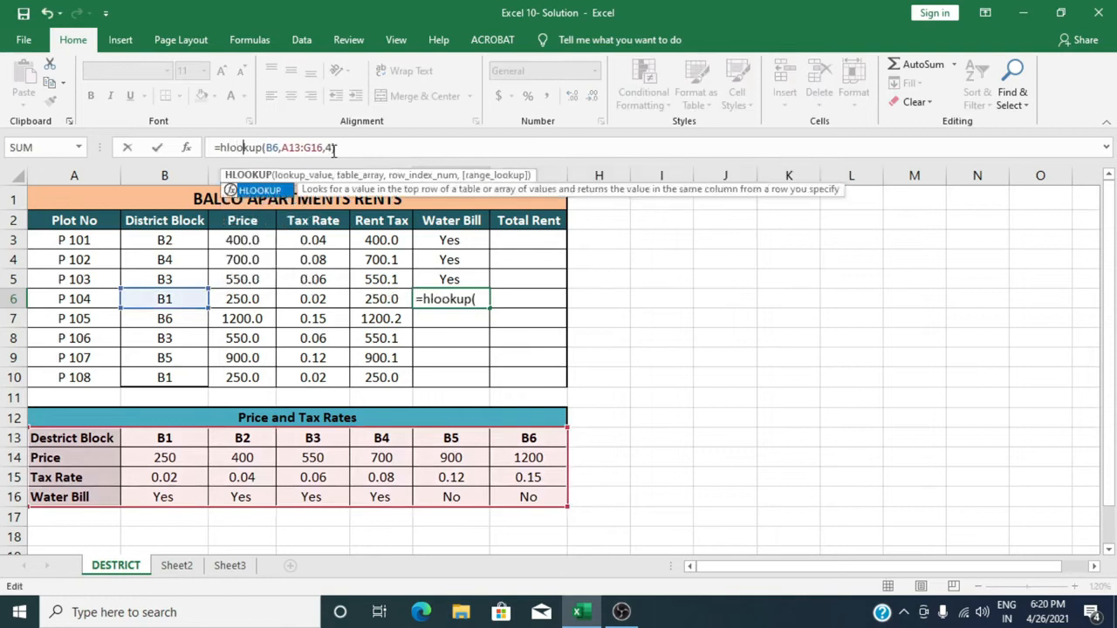
{"action": "key", "text": "Return"}
Enter =hlookup(B7,A13:G16,4) in cell F7 to get the water bill for plot P 105
{"action": "type", "text": "=hlookup("}
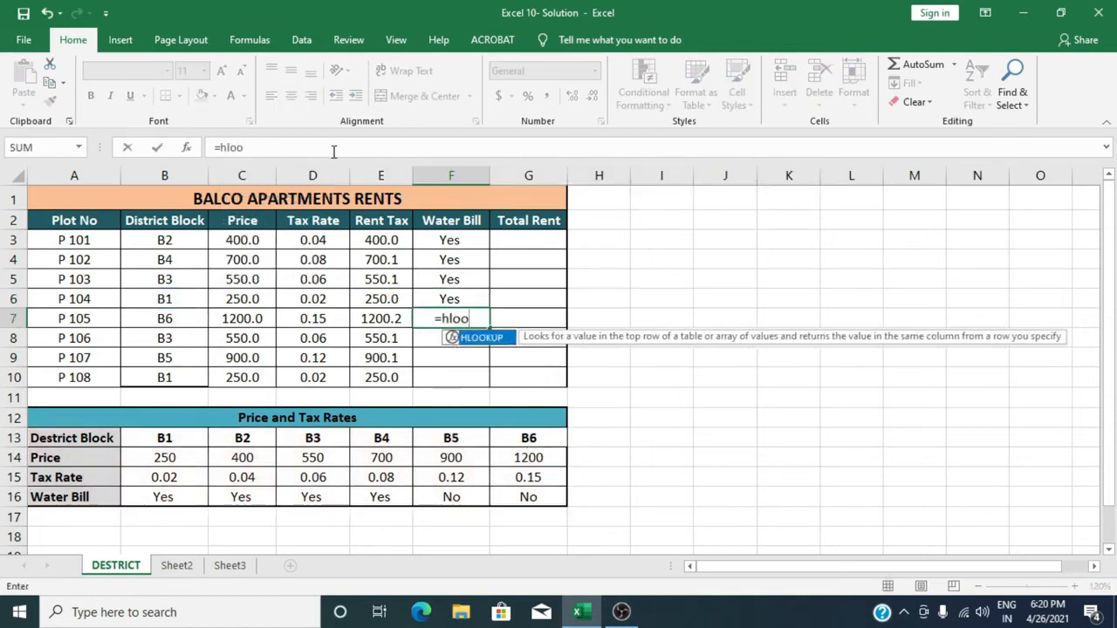
{"action": "left_click", "coordinate": [175, 317]}
{"action": "type", "text": ","}
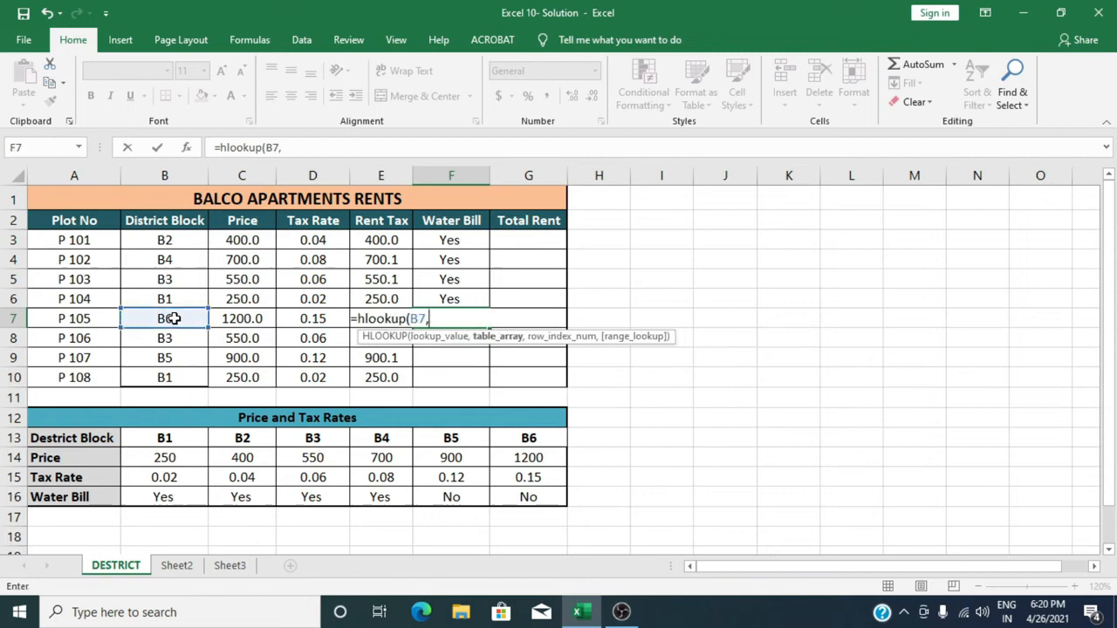
{"action": "left_click_drag", "start_coordinate": [85, 445], "coordinate": [501, 487]}
{"action": "type", "text": ",4"}
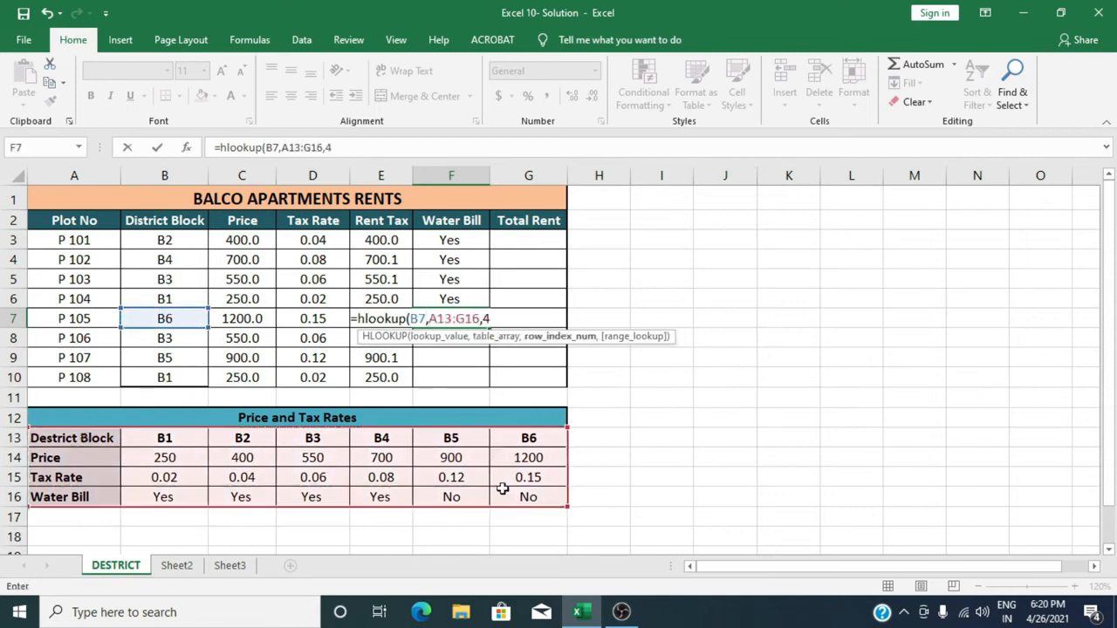
{"action": "type", "text": ")"}
{"action": "key", "text": "Return"}
Enter =hlookup(B8,A13:G16,4) in cell F8 to get the water bill for plot P 106
{"action": "type", "text": "=hlookup("}
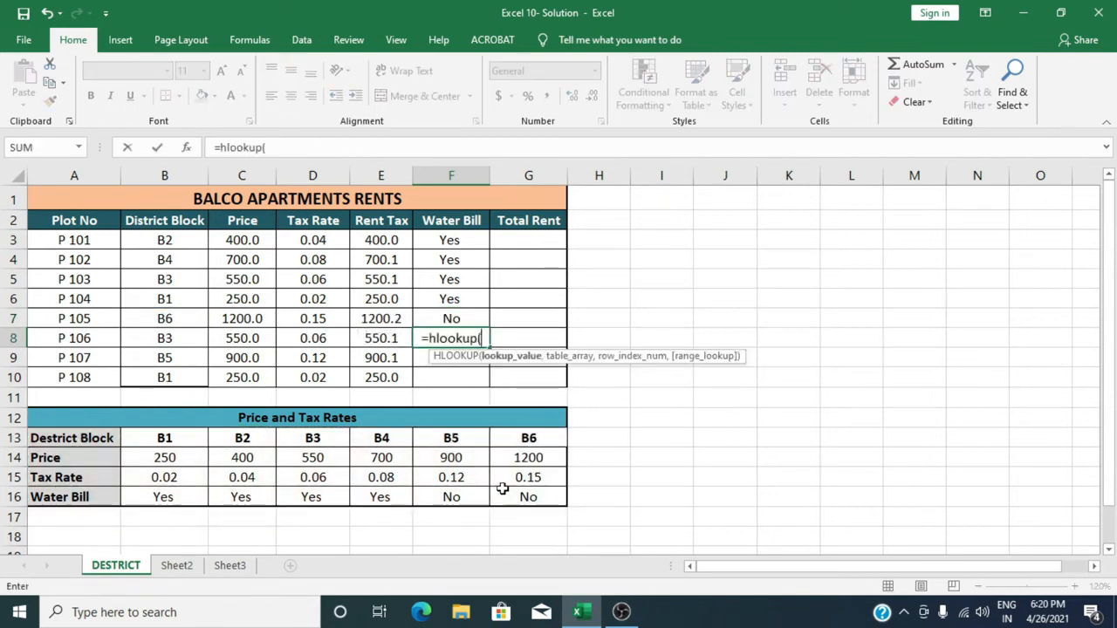
{"action": "left_click", "coordinate": [165, 340]}
{"action": "type", "text": ","}
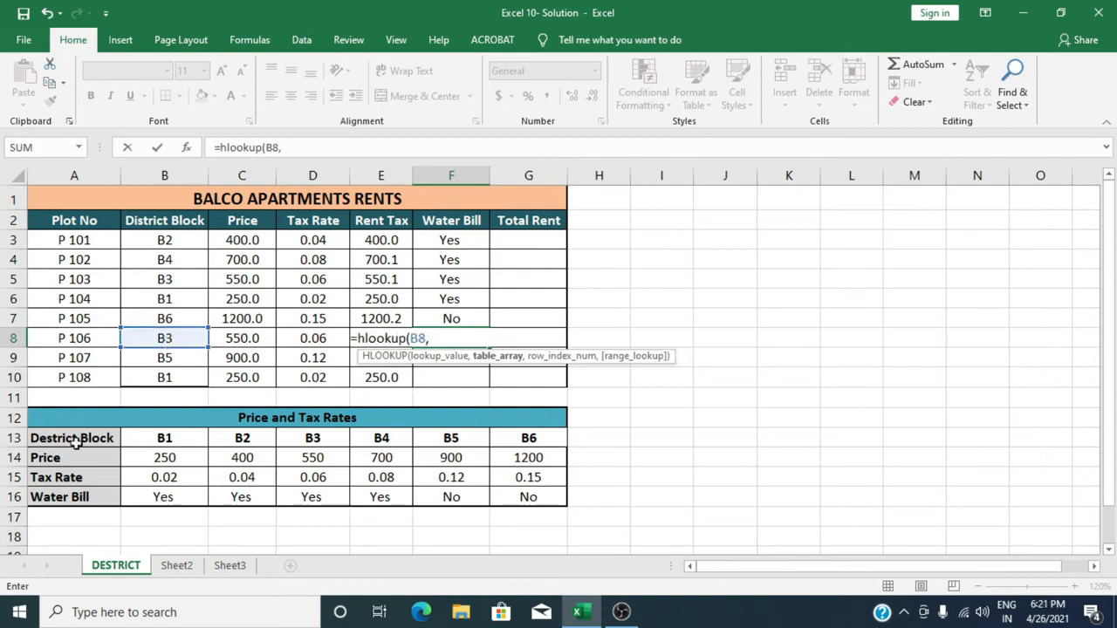
{"action": "left_click_drag", "start_coordinate": [84, 438], "coordinate": [512, 494]}
{"action": "type", "text": ",4)"}
{"action": "key", "text": "Return"}
Enter =hlookup(B9,A13:G16,4) in cell F9 to get the water bill for plot P 107
{"action": "type", "text": "=hlookup("}
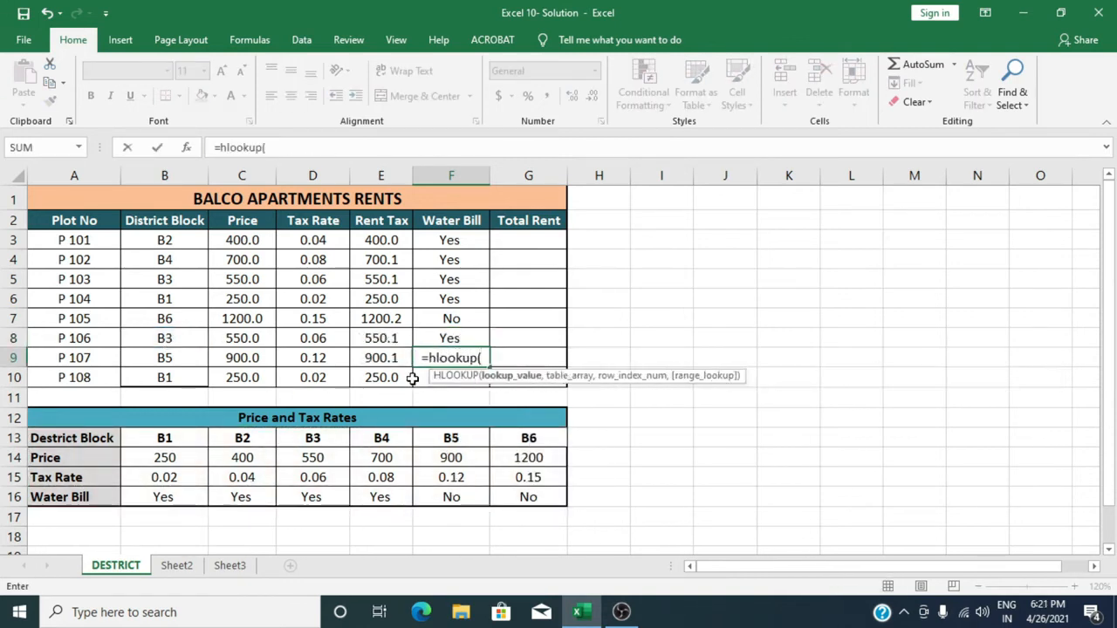
{"action": "left_click", "coordinate": [171, 361]}
{"action": "type", "text": ","}
{"action": "left_click_drag", "start_coordinate": [76, 442], "coordinate": [515, 489]}
{"action": "type", "text": ",4)"}
{"action": "key", "text": "Return"}
Enter =hlookup(B10,A13:G16,4) in cell F10 to get the water bill for plot P 108
{"action": "type", "text": "="}
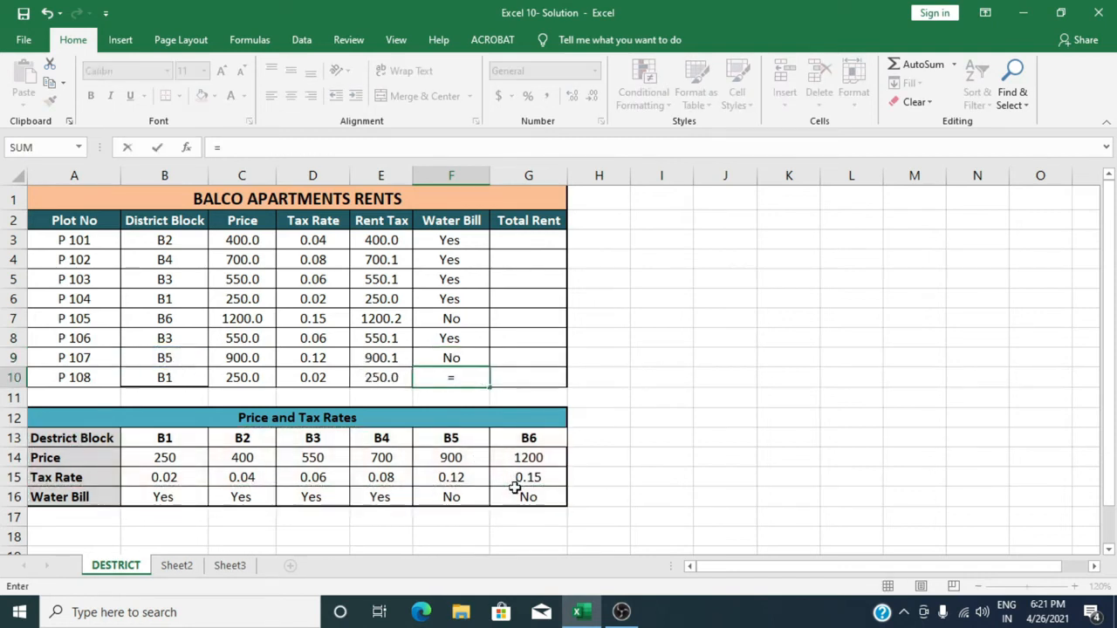
{"action": "type", "text": "hlookup("}
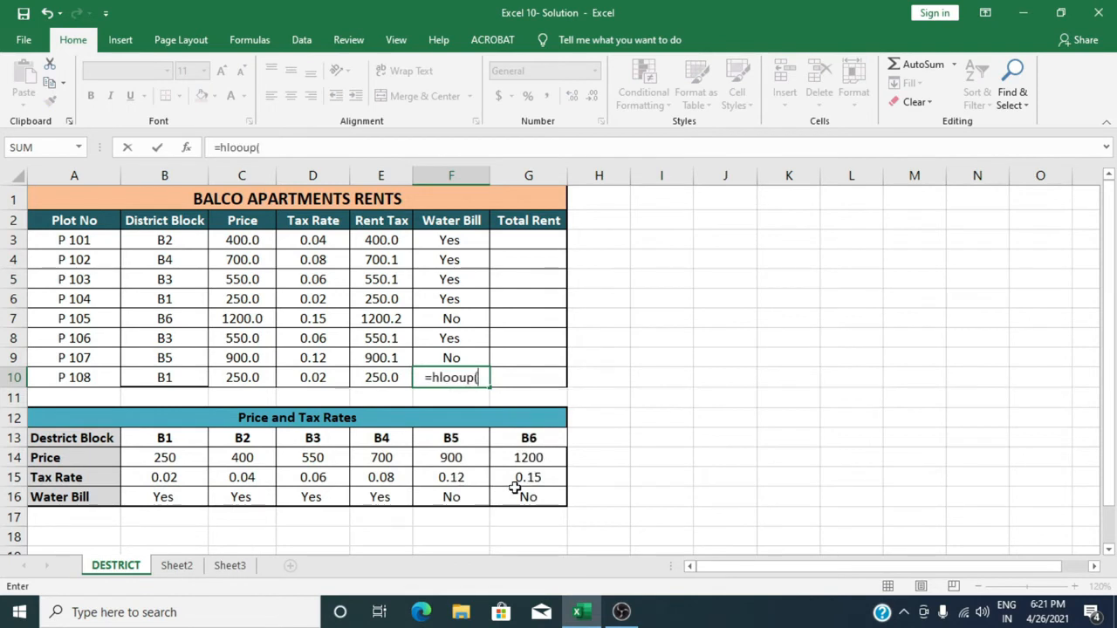
{"action": "key", "text": "BackSpace"}
{"action": "key", "text": "BackSpace"}
{"action": "key", "text": "BackSpace"}
{"action": "type", "text": "kup("}
{"action": "left_click", "coordinate": [166, 377]}
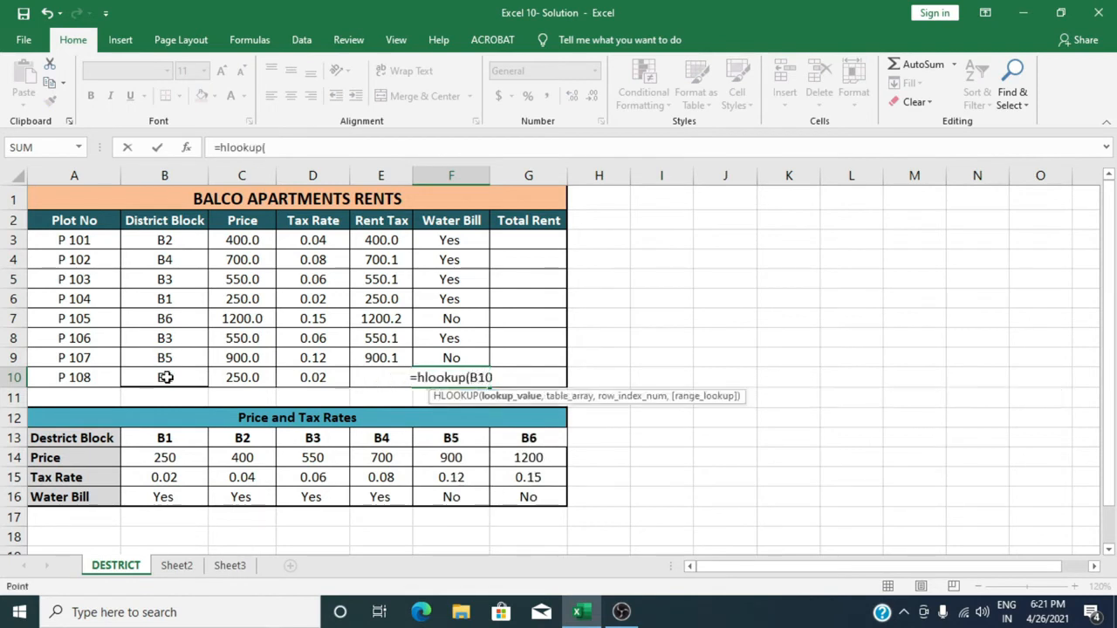
{"action": "type", "text": ","}
{"action": "left_click_drag", "start_coordinate": [52, 443], "coordinate": [526, 494]}
{"action": "type", "text": ","}
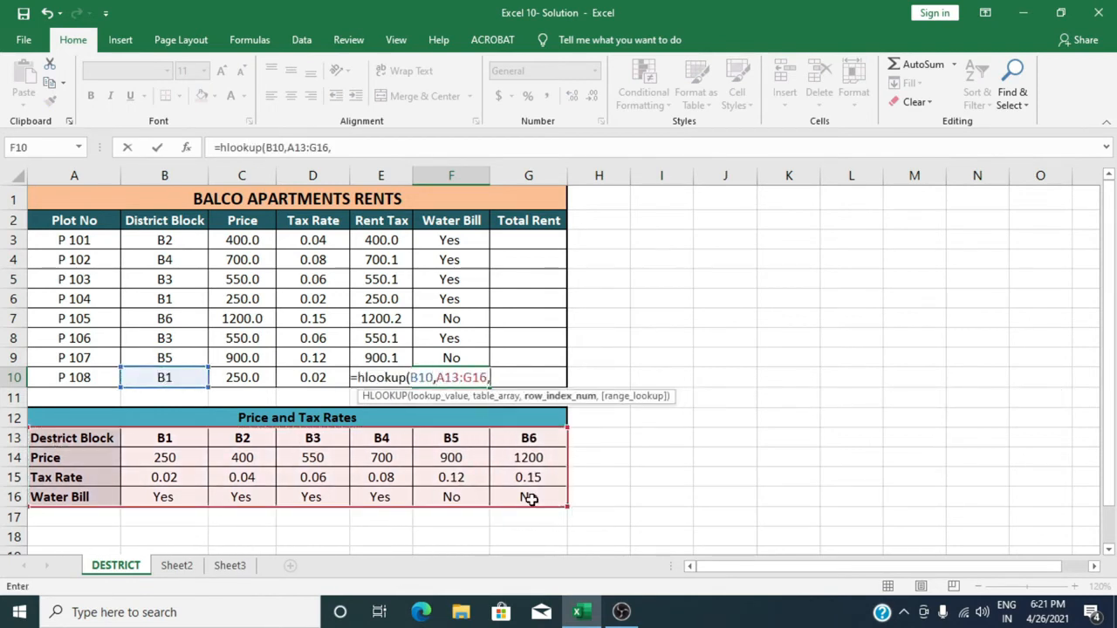
{"action": "type", "text": "4)"}
{"action": "key", "text": "Return"}
Enter =C3+E3 in cell G3 to calculate the total rent for plot P 101 from price and rent tax
{"action": "left_click", "coordinate": [529, 234]}
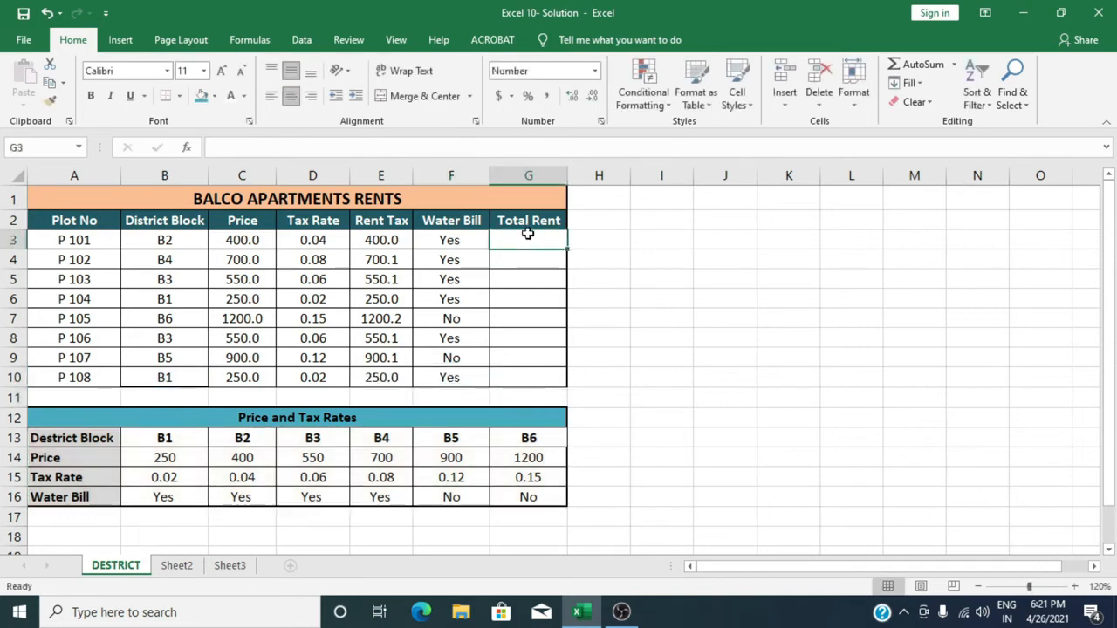
{"action": "type", "text": "="}
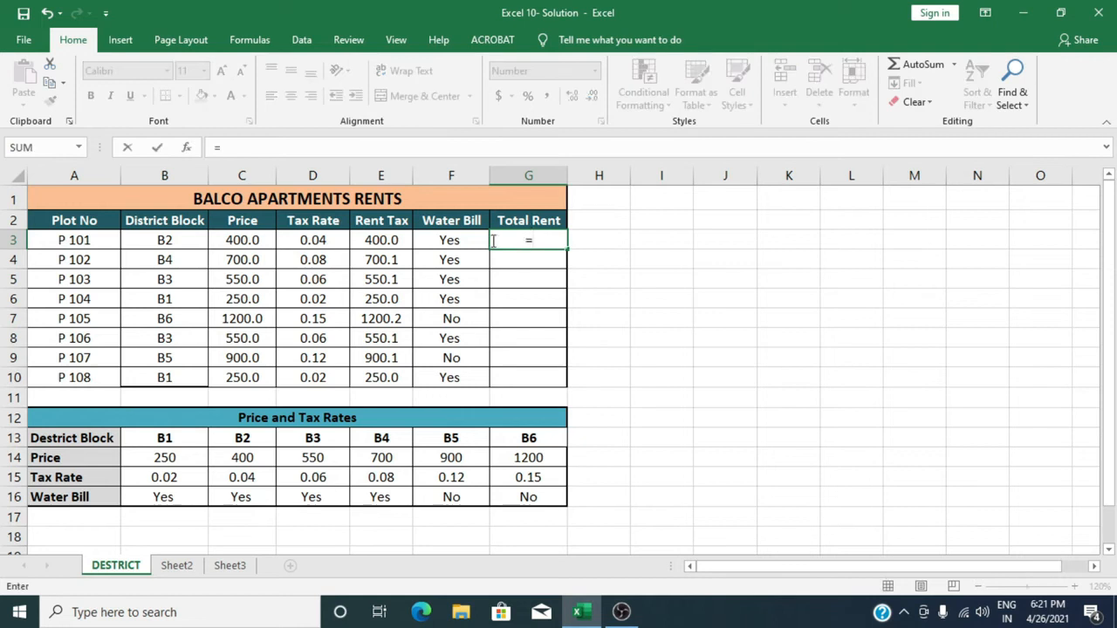
{"action": "left_click", "coordinate": [246, 248]}
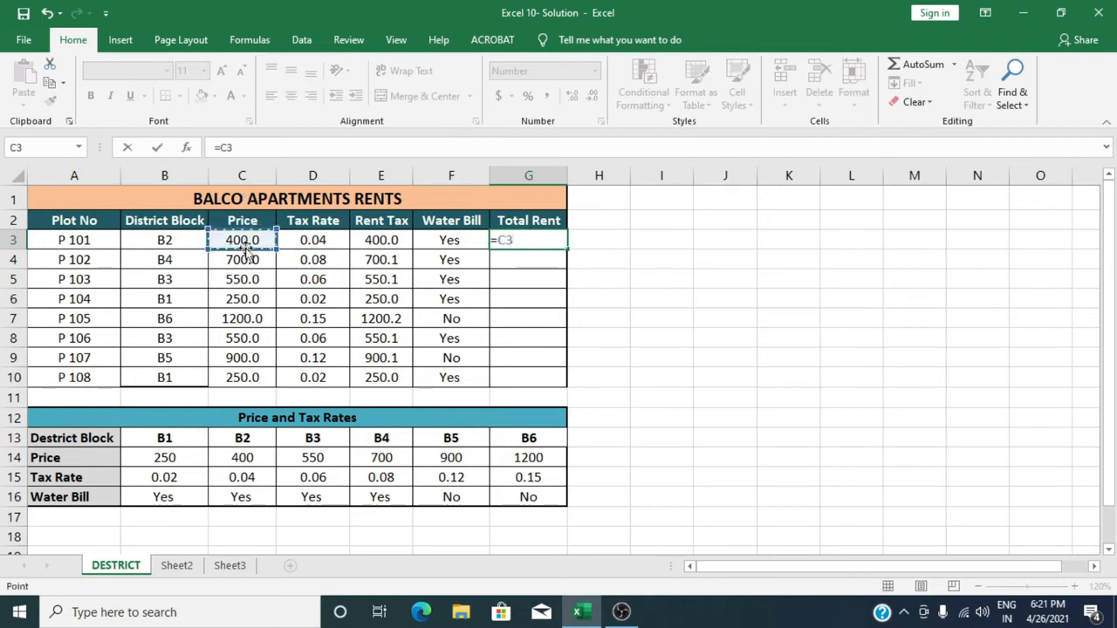
{"action": "type", "text": "+"}
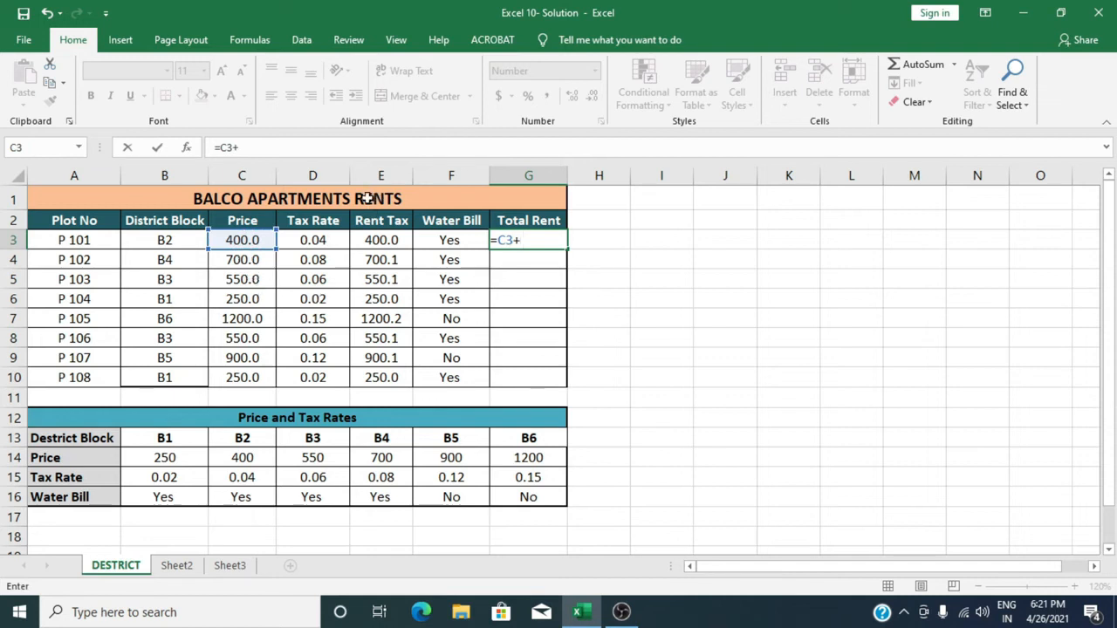
{"action": "left_click", "coordinate": [377, 240]}
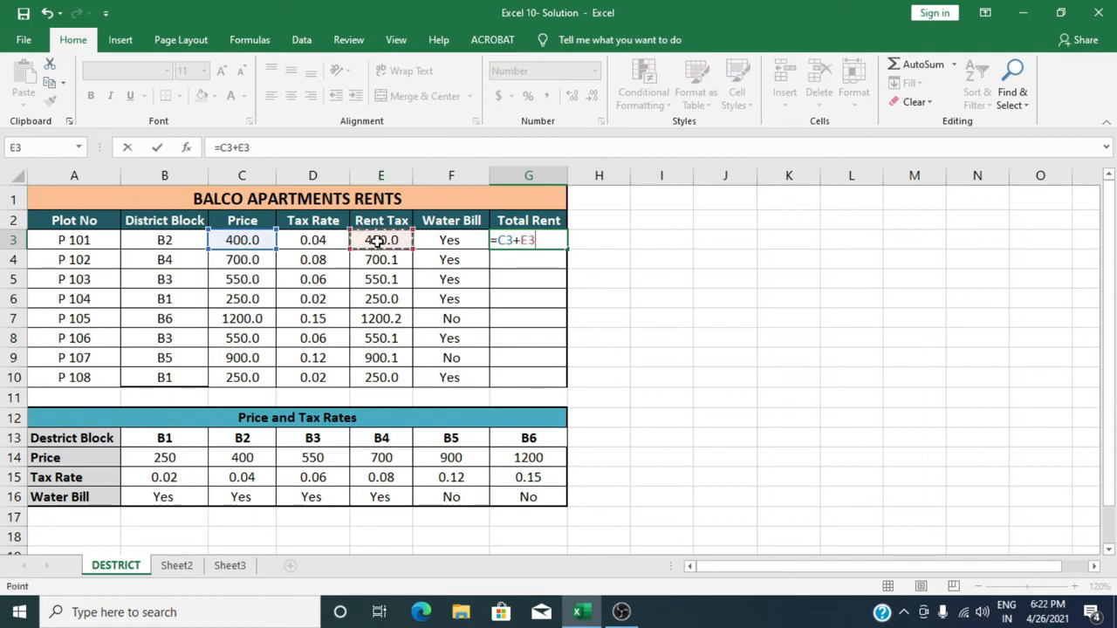
{"action": "key", "text": "Return"}
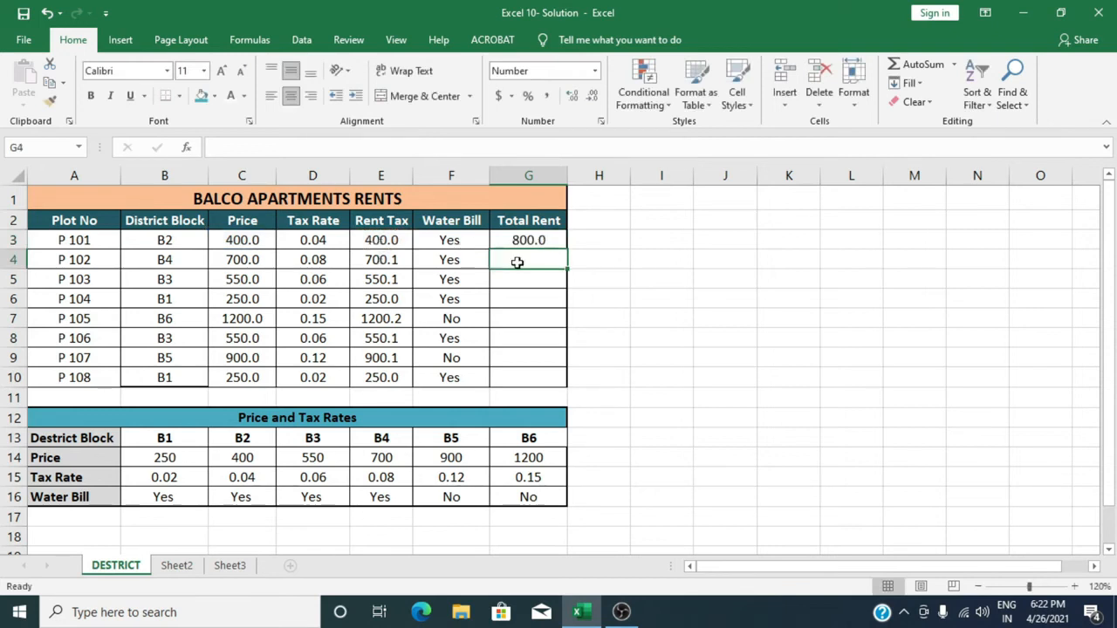
Enter =C4+E4 in cell G4 to calculate the total rent for plot P 102
{"action": "type", "text": "="}
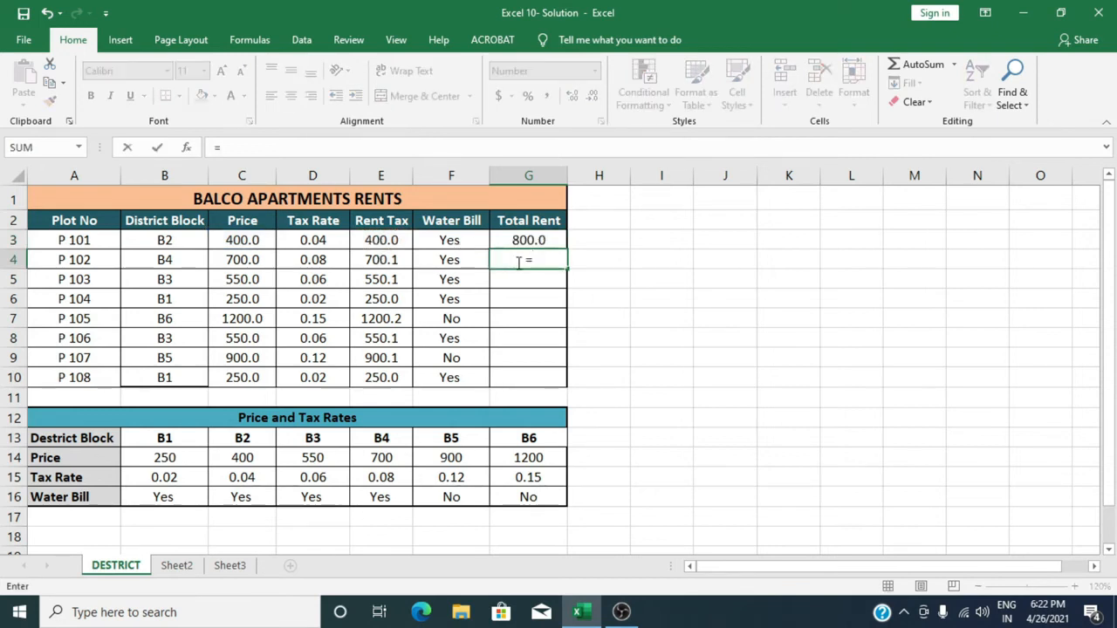
{"action": "left_click", "coordinate": [242, 261]}
{"action": "type", "text": "+"}
{"action": "left_click", "coordinate": [387, 260]}
{"action": "key", "text": "Return"}
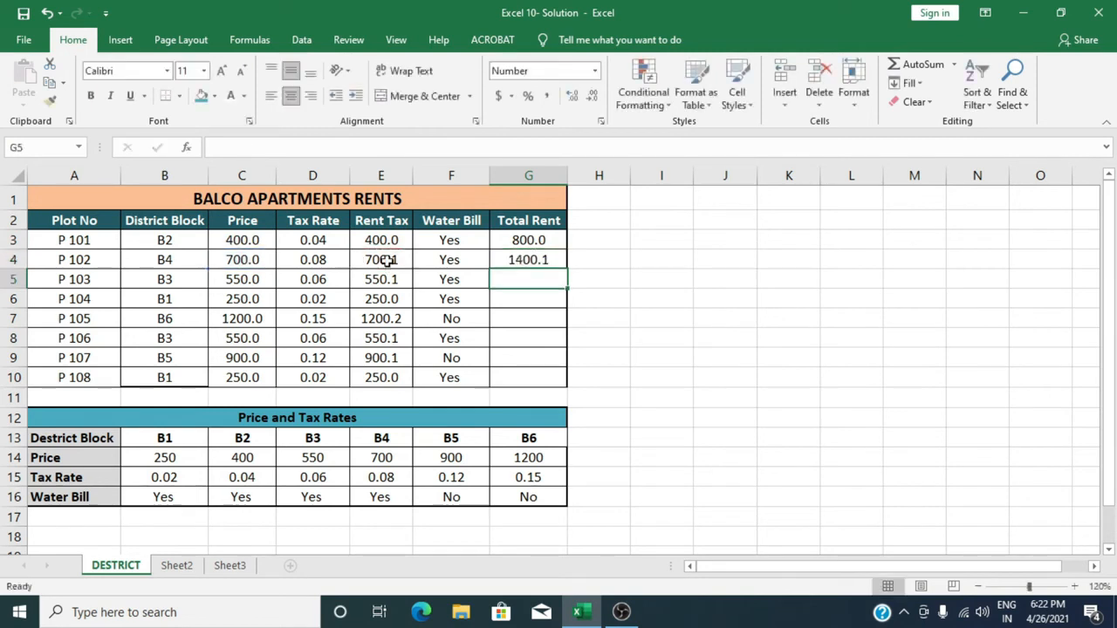
Fill the total rent formulas in G3:G4 down to G10 and check the copied formulas in the column
{"action": "left_click_drag", "start_coordinate": [528, 234], "coordinate": [541, 265]}
{"action": "double_click", "coordinate": [567, 269]}
{"action": "left_click", "coordinate": [531, 375]}
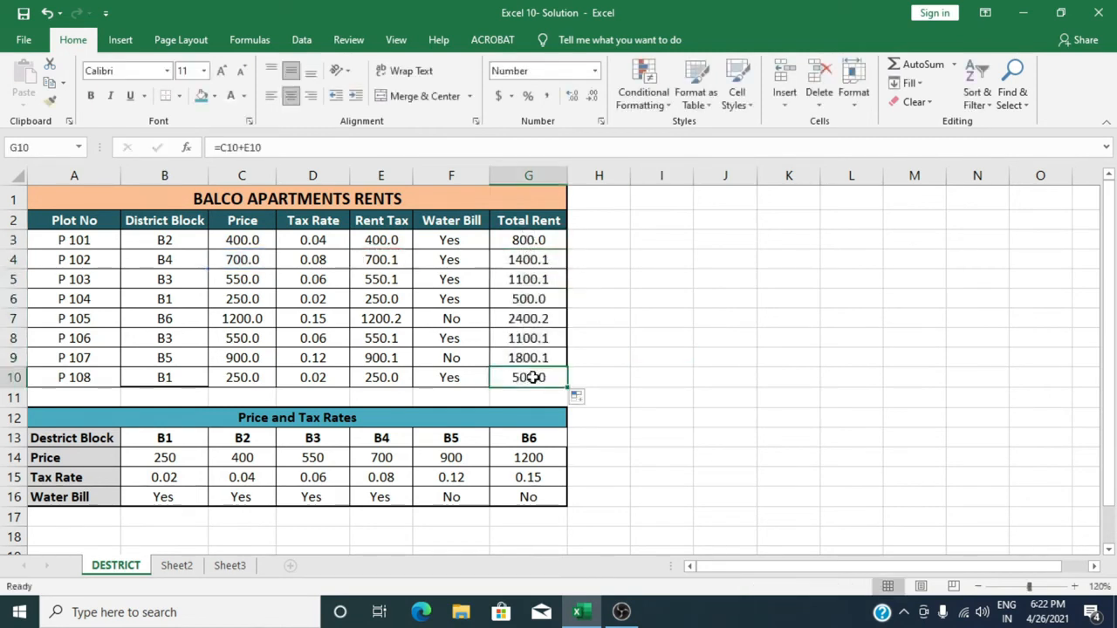
{"action": "left_click", "coordinate": [518, 355]}
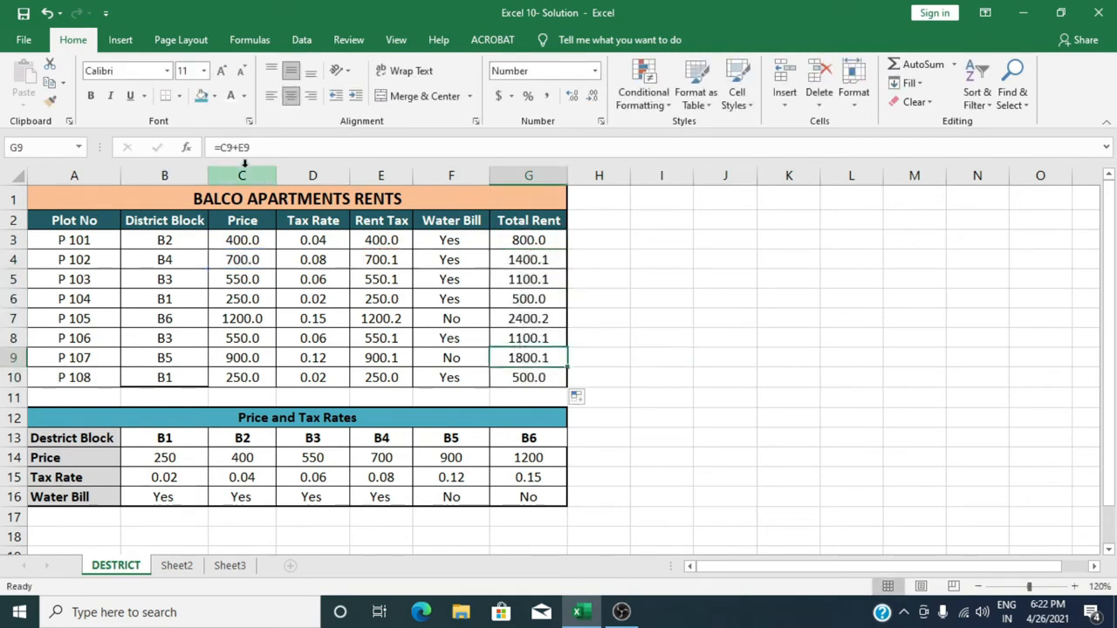
{"action": "left_click", "coordinate": [526, 316]}
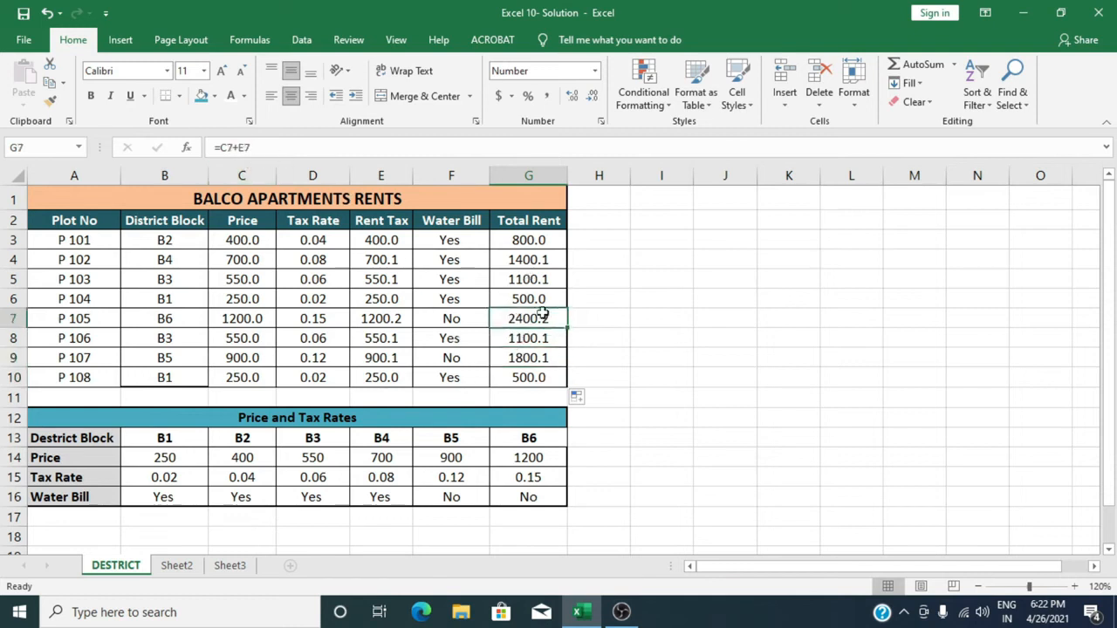
{"action": "left_click", "coordinate": [609, 338]}
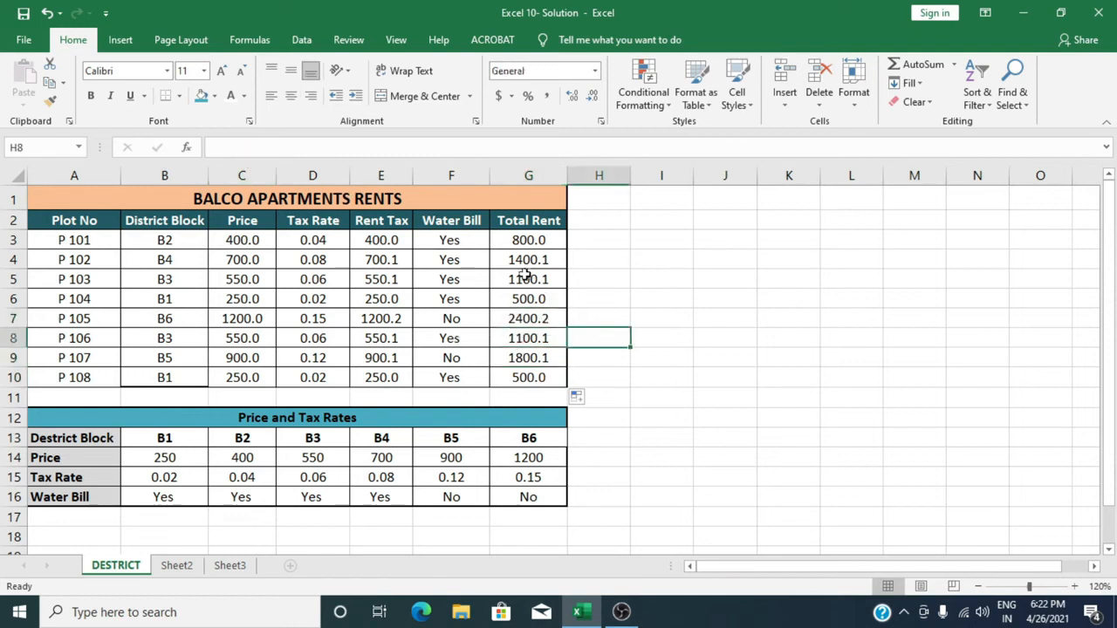
{"action": "left_click", "coordinate": [659, 395]}
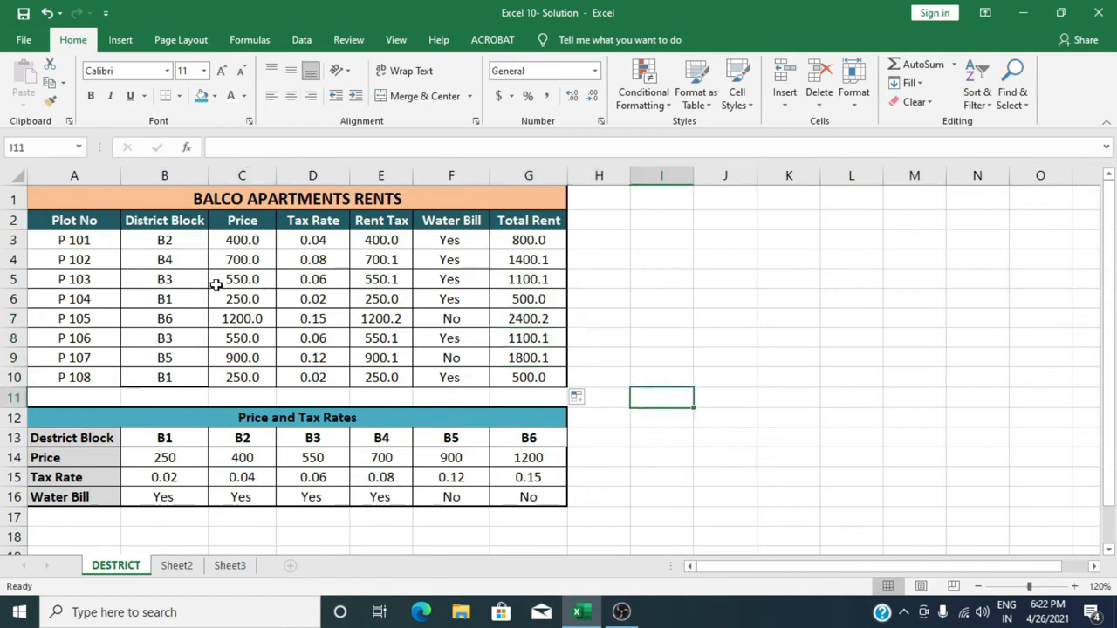
Enlarge the BALCO APARTMENTS RENTS title to font size 22
{"action": "left_click", "coordinate": [367, 196]}
{"action": "left_click", "coordinate": [221, 70]}
{"action": "left_click", "coordinate": [221, 70]}
{"action": "left_click", "coordinate": [221, 71]}
{"action": "left_click", "coordinate": [221, 71]}
{"action": "left_click", "coordinate": [646, 325]}
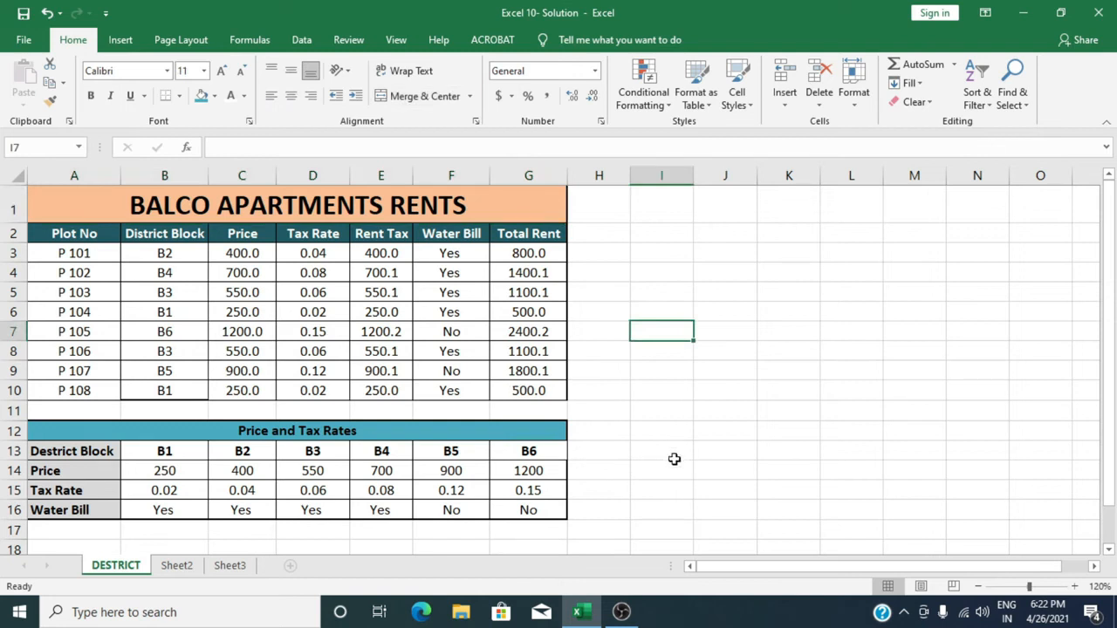
Underline the BALCO APARTMENTS RENTS title in the merged cell A1
{"action": "left_click", "coordinate": [387, 200]}
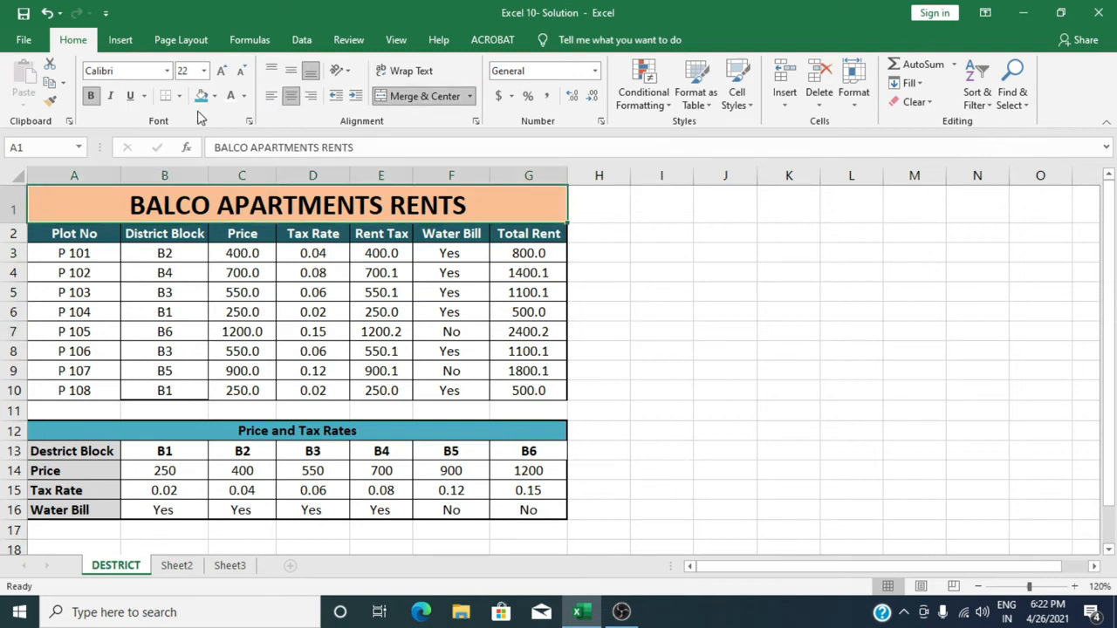
{"action": "left_click", "coordinate": [131, 96]}
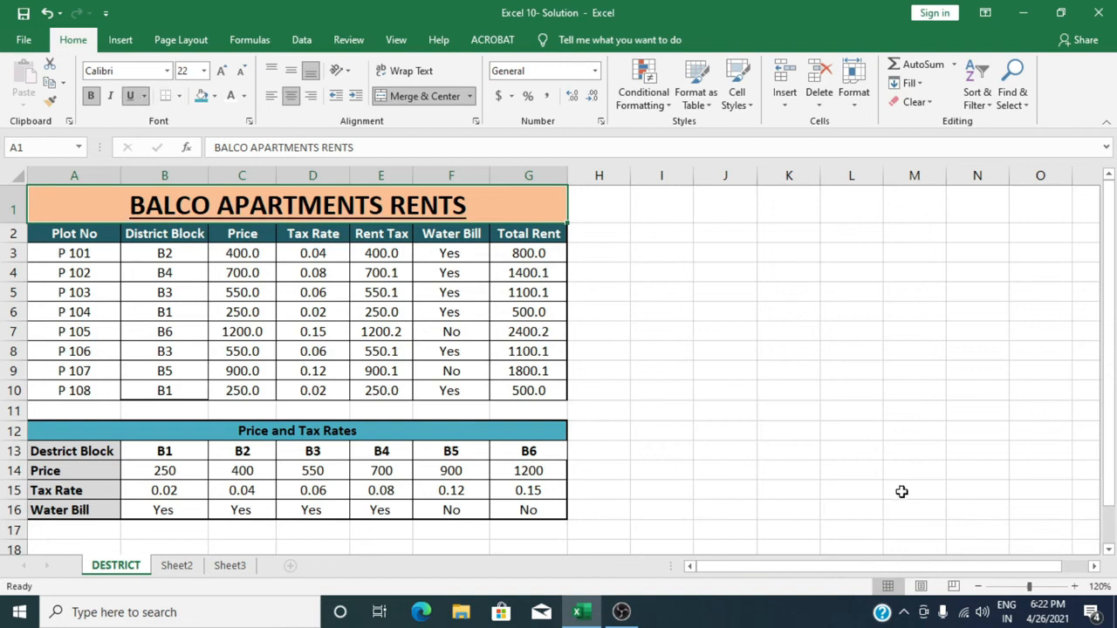
{"action": "left_click", "coordinate": [831, 410]}
{"action": "left_click", "coordinate": [683, 486]}
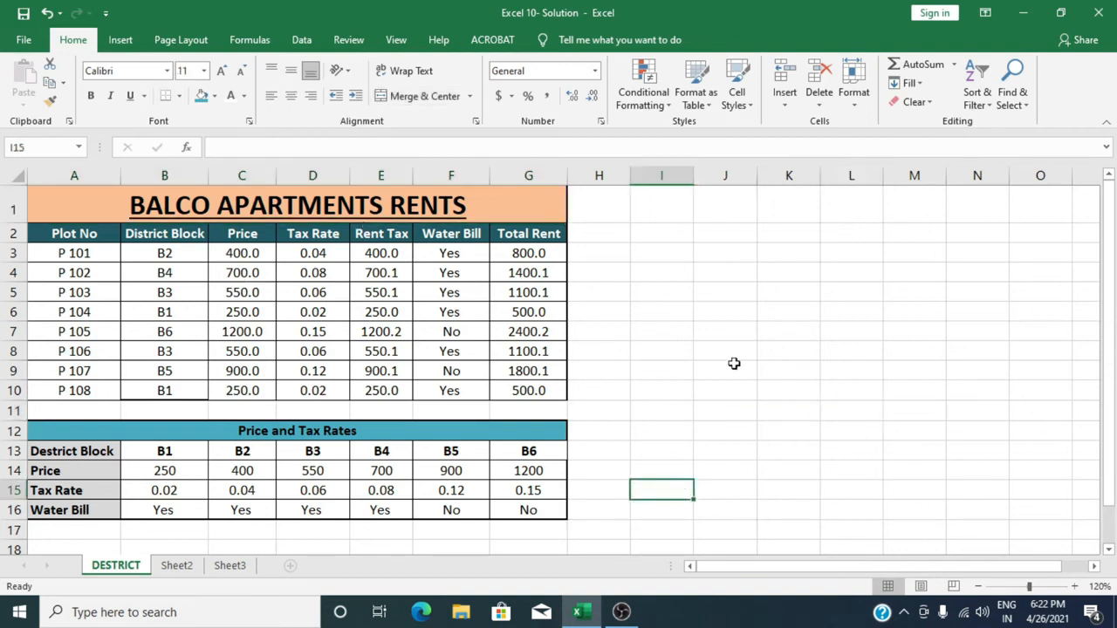
Insert a 3-D line chart of the whole rents table A2:G10 and place it beside the table
{"action": "left_click_drag", "start_coordinate": [75, 234], "coordinate": [517, 394]}
{"action": "left_click", "coordinate": [127, 41]}
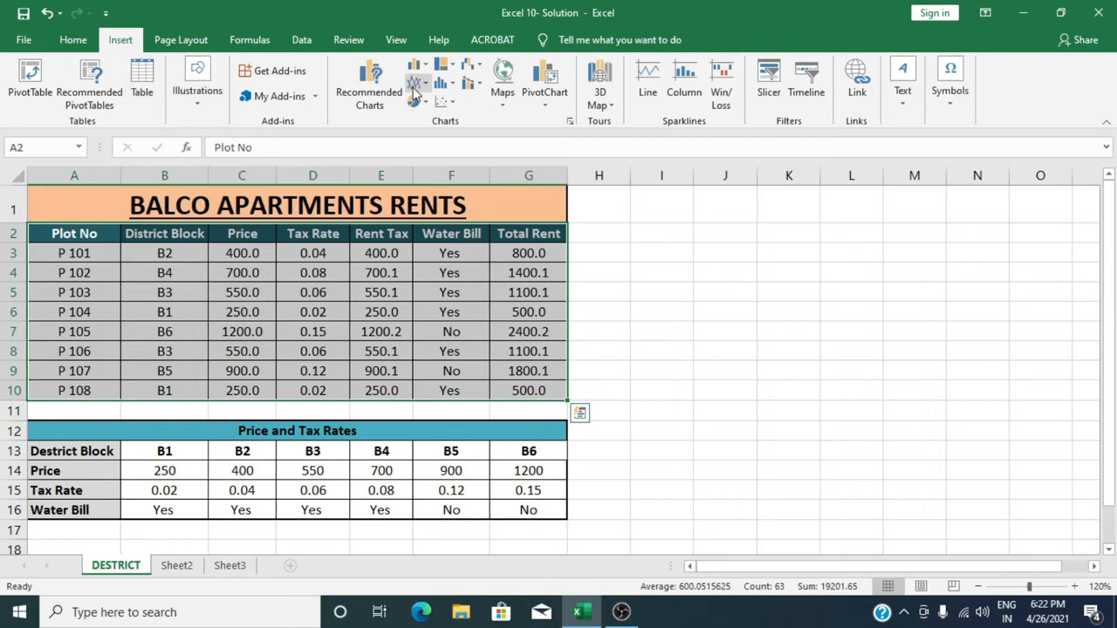
{"action": "left_click", "coordinate": [415, 86]}
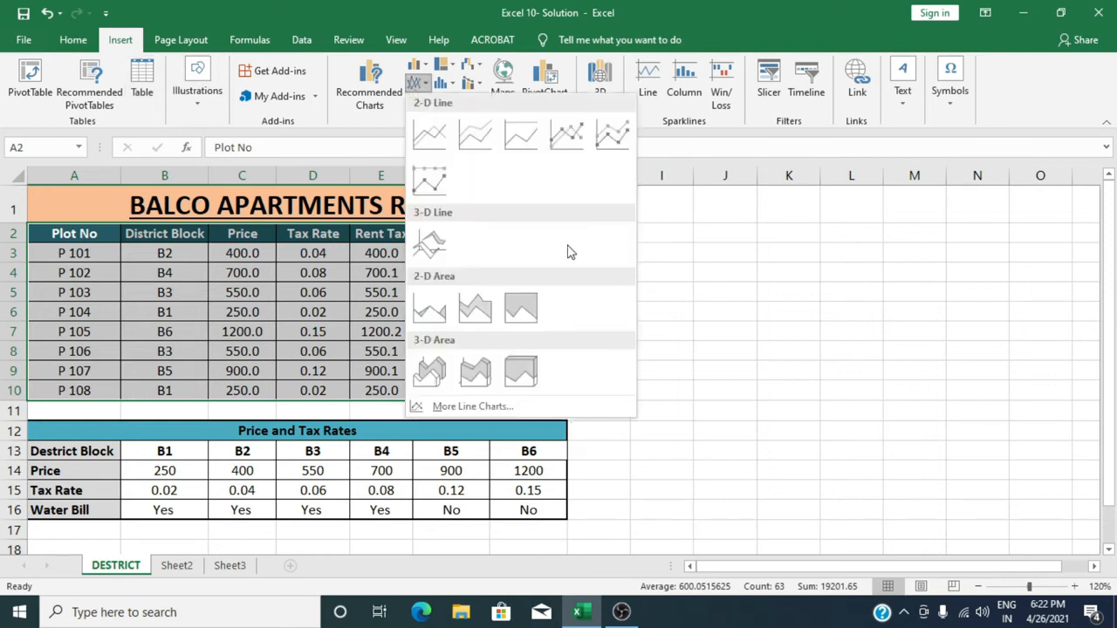
{"action": "left_click", "coordinate": [429, 245]}
{"action": "left_click_drag", "start_coordinate": [617, 236], "coordinate": [885, 225]}
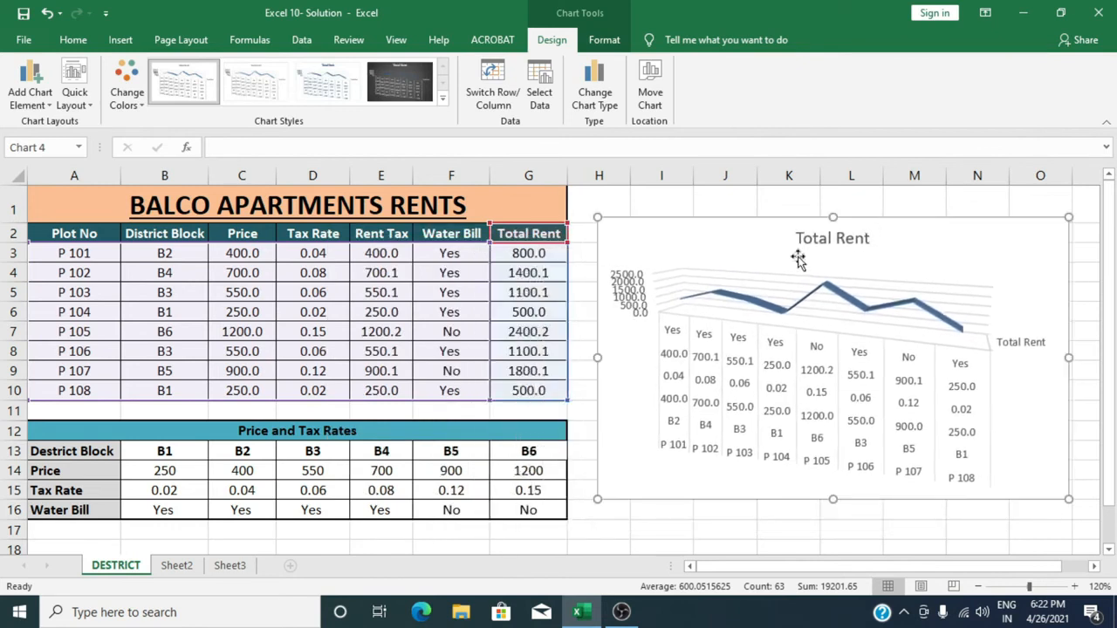
Try a quick layout that leaves only the line in the Total Rent chart, and delete the chart
{"action": "left_click", "coordinate": [75, 92]}
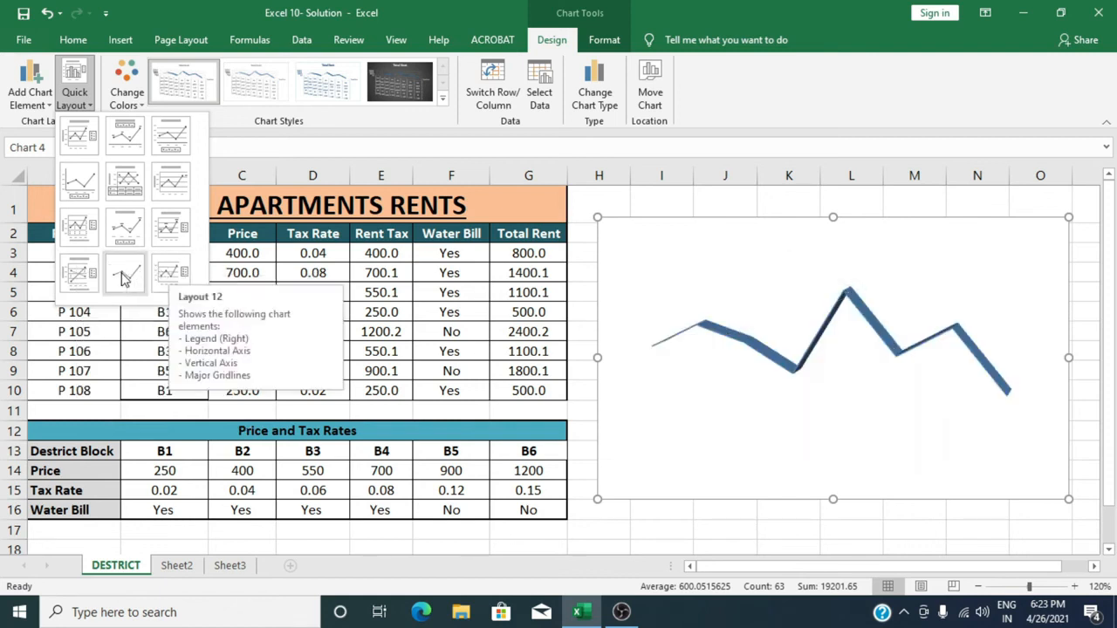
{"action": "left_click", "coordinate": [124, 278]}
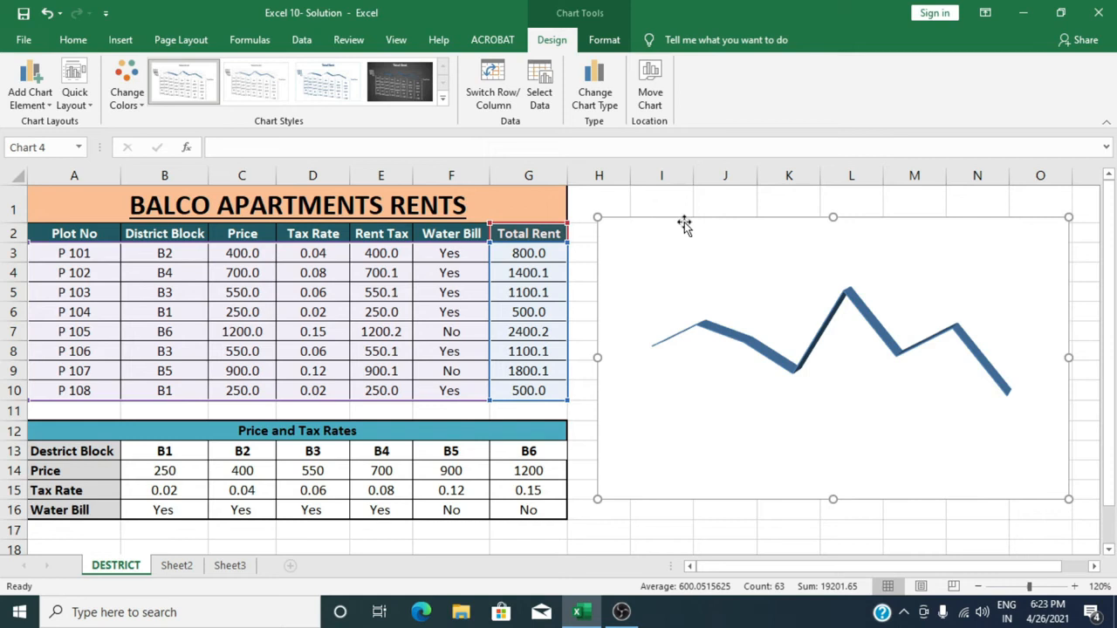
{"action": "key", "text": "Delete"}
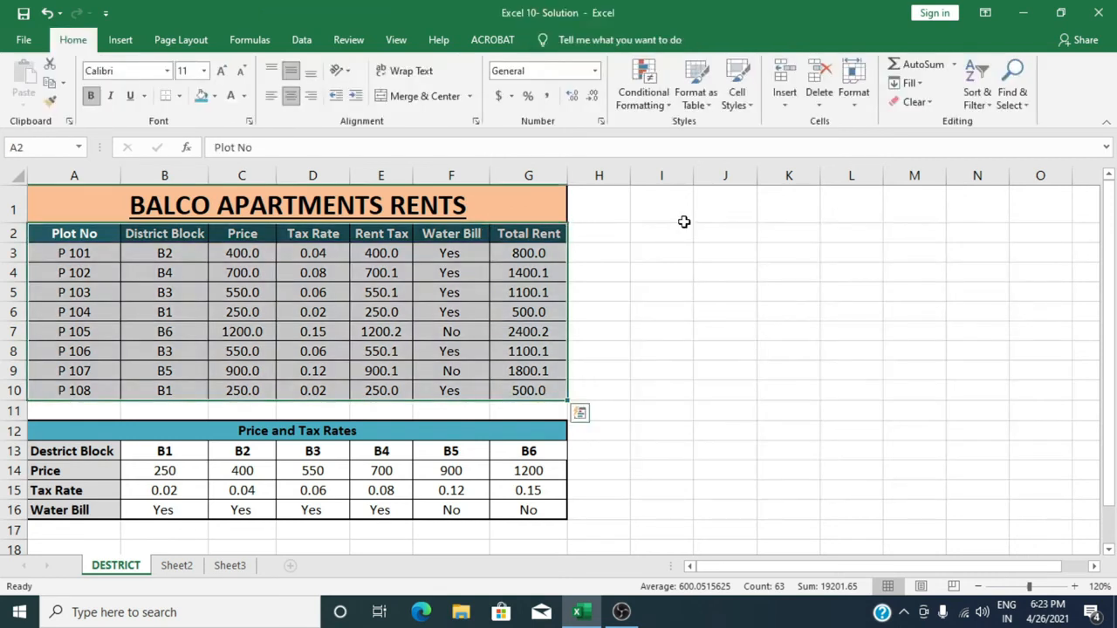
{"action": "left_click", "coordinate": [850, 329]}
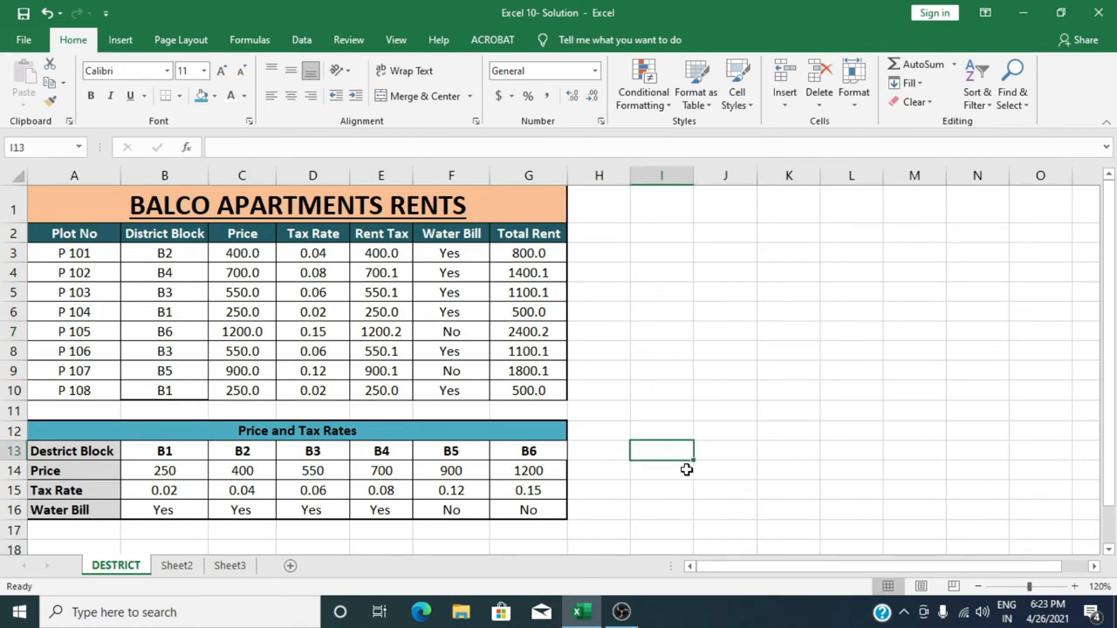
Insert a 3-D line chart from the Plot No and Rent Tax columns, A2:A10 and E2:E10, and place it beside the table
{"action": "left_click_drag", "start_coordinate": [74, 233], "coordinate": [74, 390]}
{"action": "left_click_drag", "start_coordinate": [381, 233], "coordinate": [380, 390]}
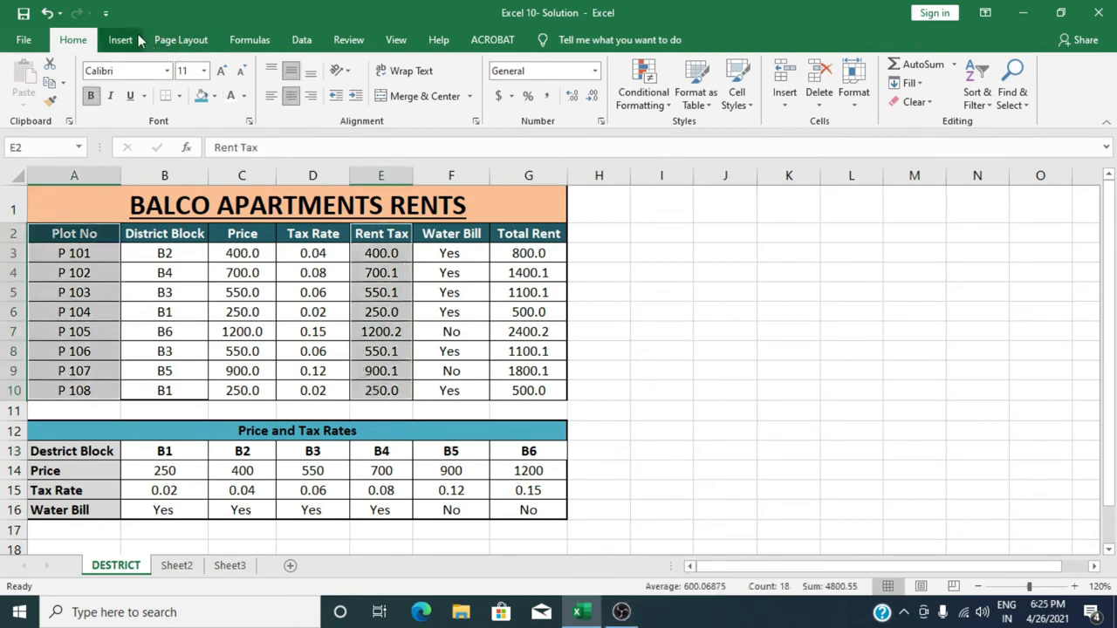
{"action": "left_click", "coordinate": [136, 35]}
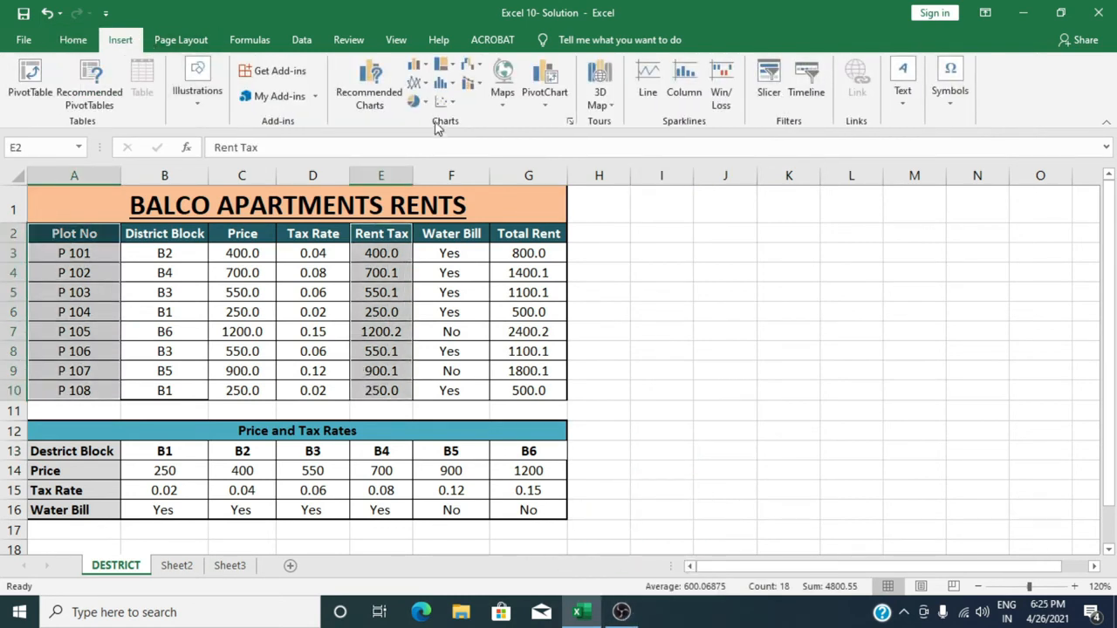
{"action": "left_click", "coordinate": [420, 85]}
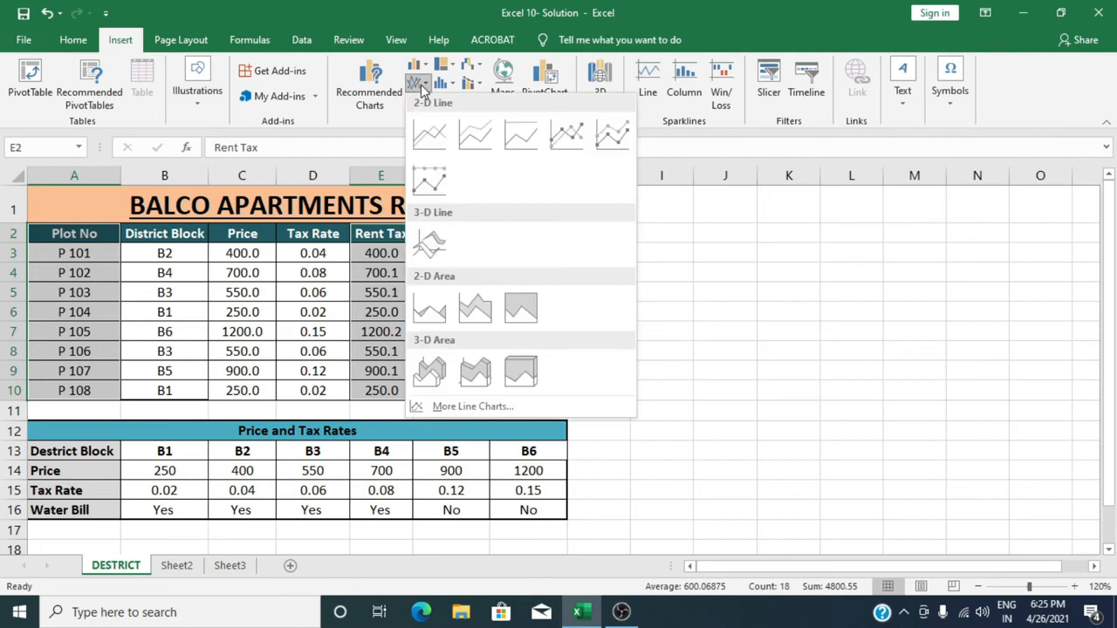
{"action": "left_click", "coordinate": [429, 243]}
{"action": "left_click_drag", "start_coordinate": [621, 242], "coordinate": [895, 224]}
Apply the first Colorful palette to the Rent Tax chart and open the formatting options for its data series
{"action": "left_click", "coordinate": [877, 371]}
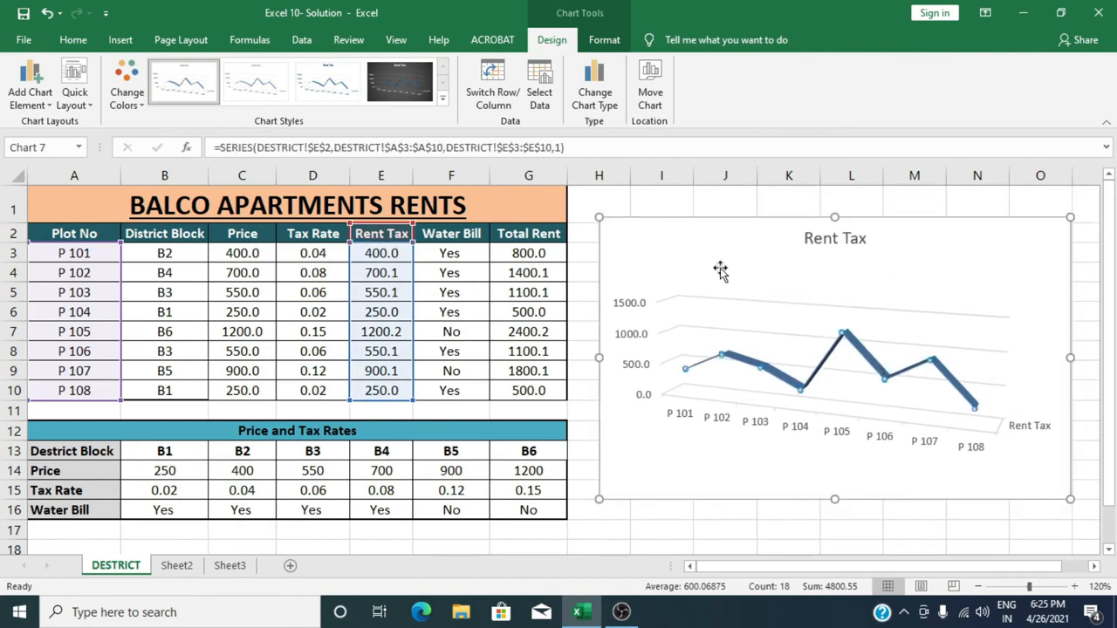
{"action": "left_click", "coordinate": [130, 98]}
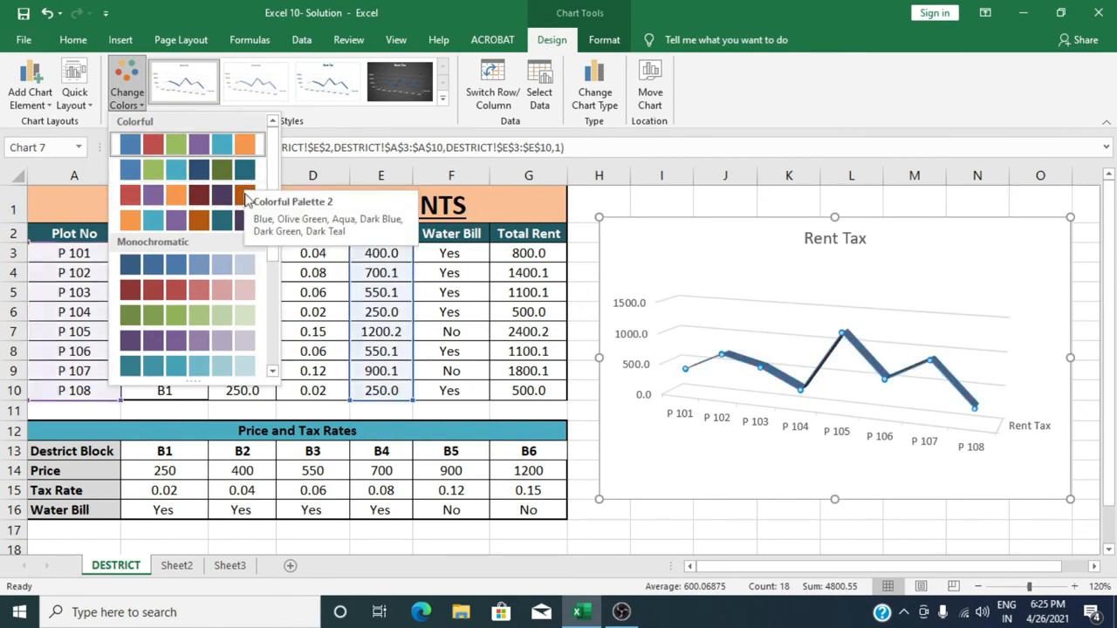
{"action": "left_click", "coordinate": [244, 143]}
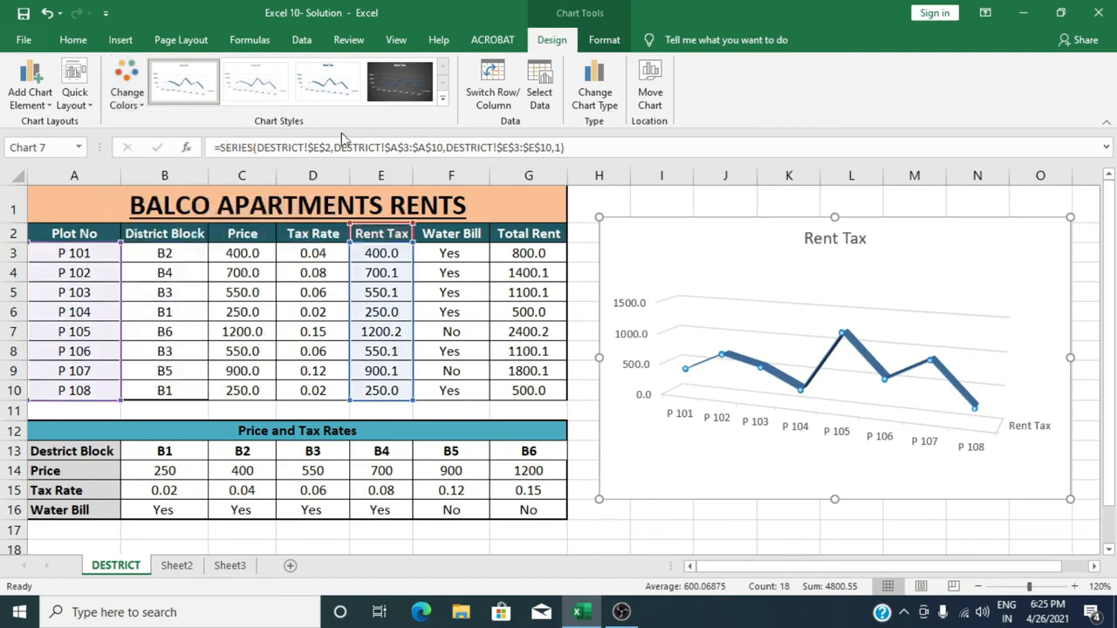
{"action": "left_click", "coordinate": [606, 40]}
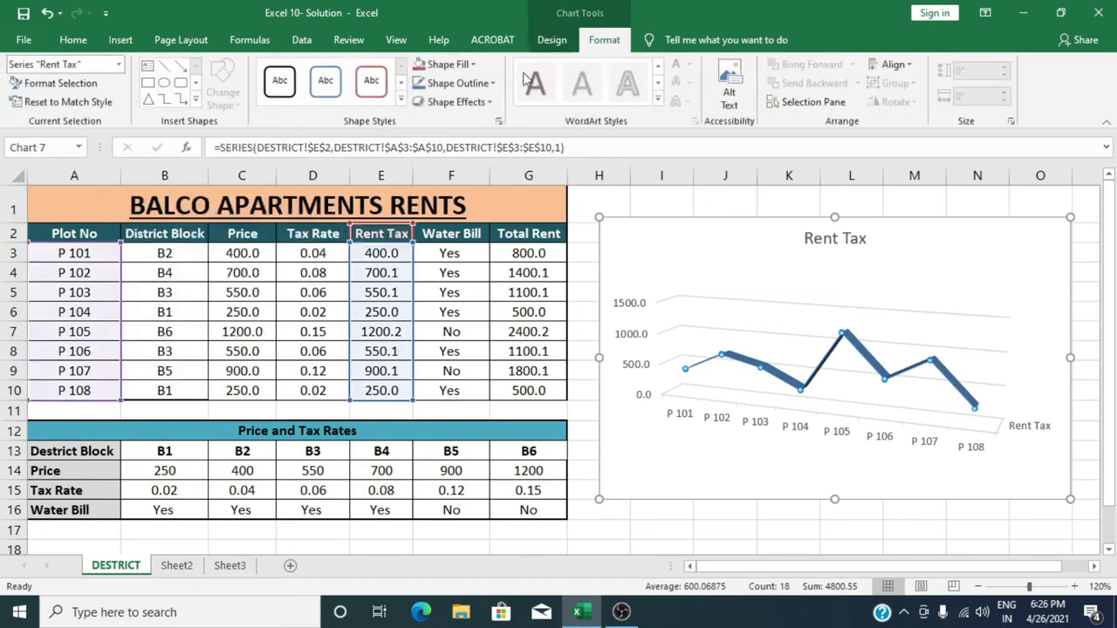
Fill the Rent Tax line with the darkest teal theme color and the chart area with the lightest teal theme color
{"action": "left_click", "coordinate": [447, 68]}
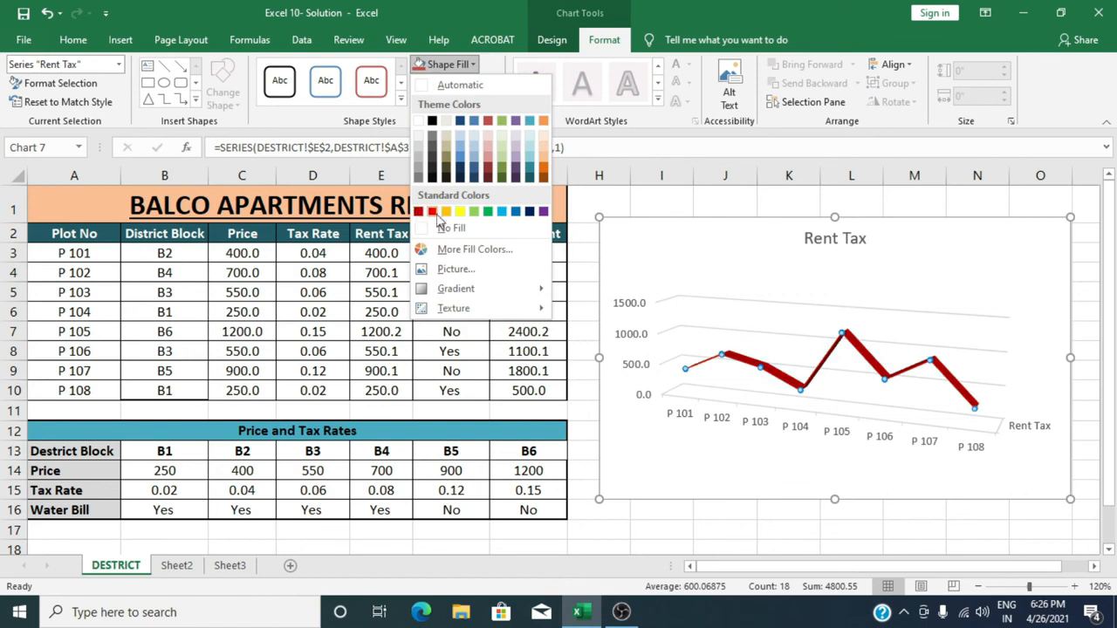
{"action": "left_click", "coordinate": [536, 172]}
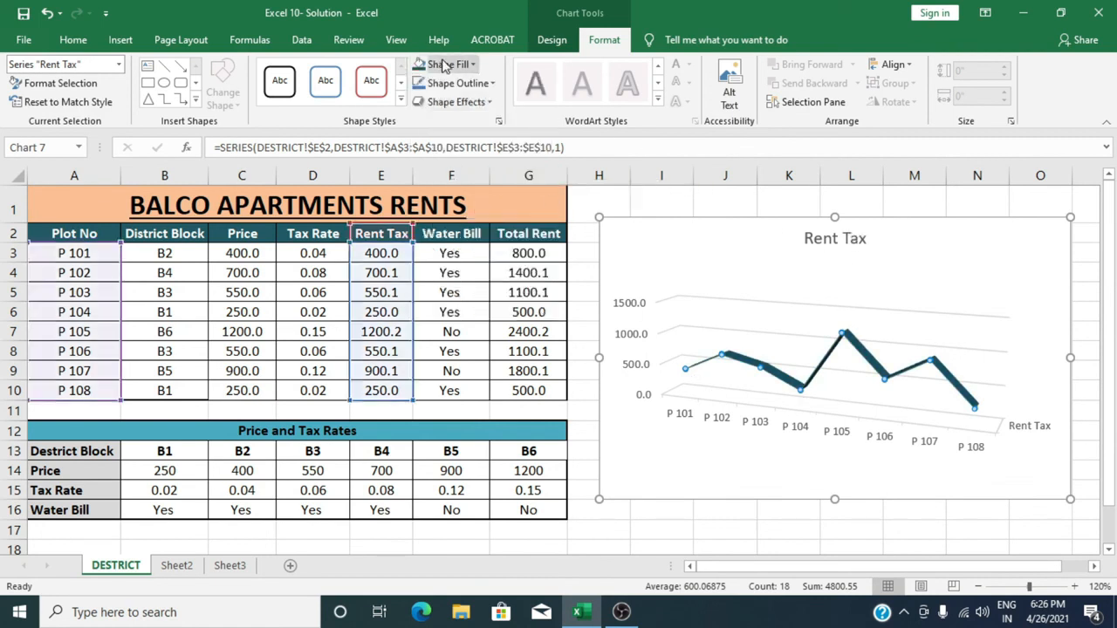
{"action": "left_click", "coordinate": [769, 230]}
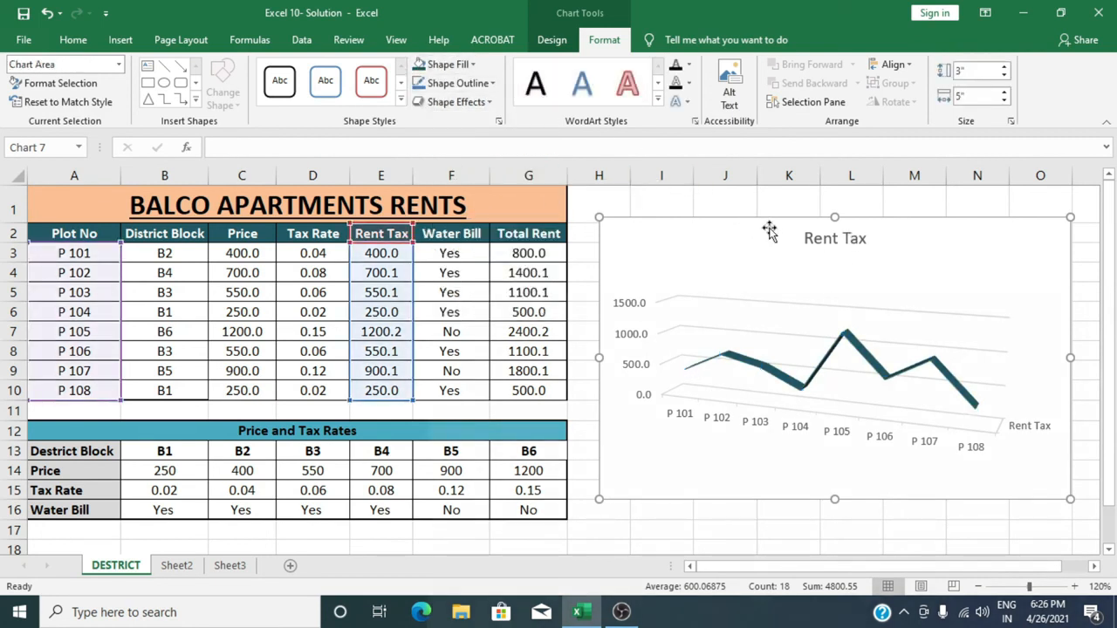
{"action": "left_click", "coordinate": [447, 64]}
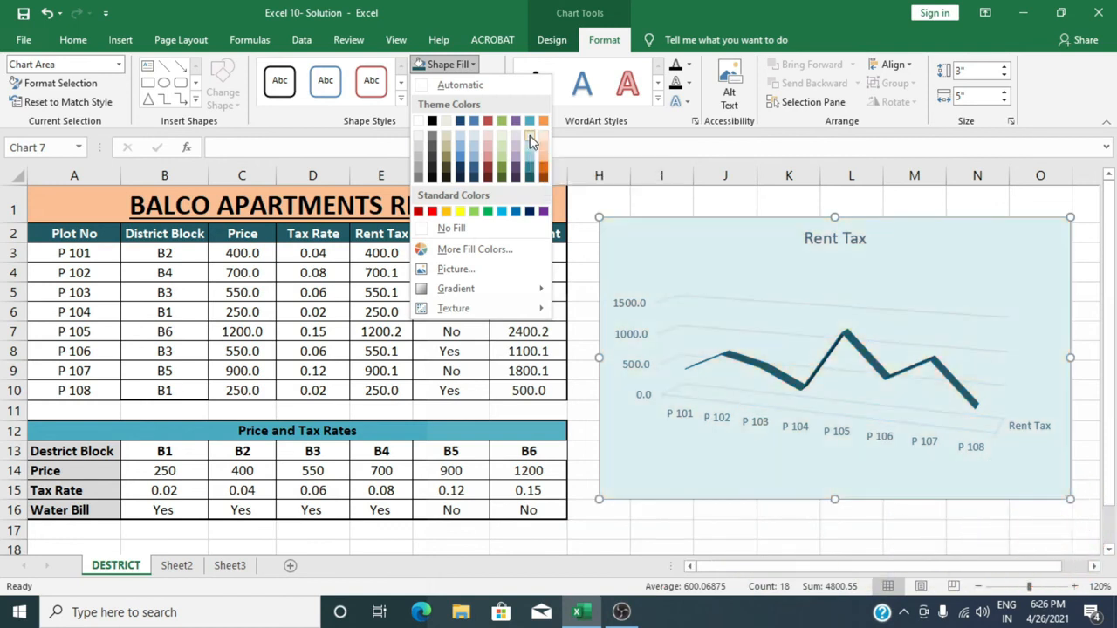
{"action": "left_click", "coordinate": [530, 135]}
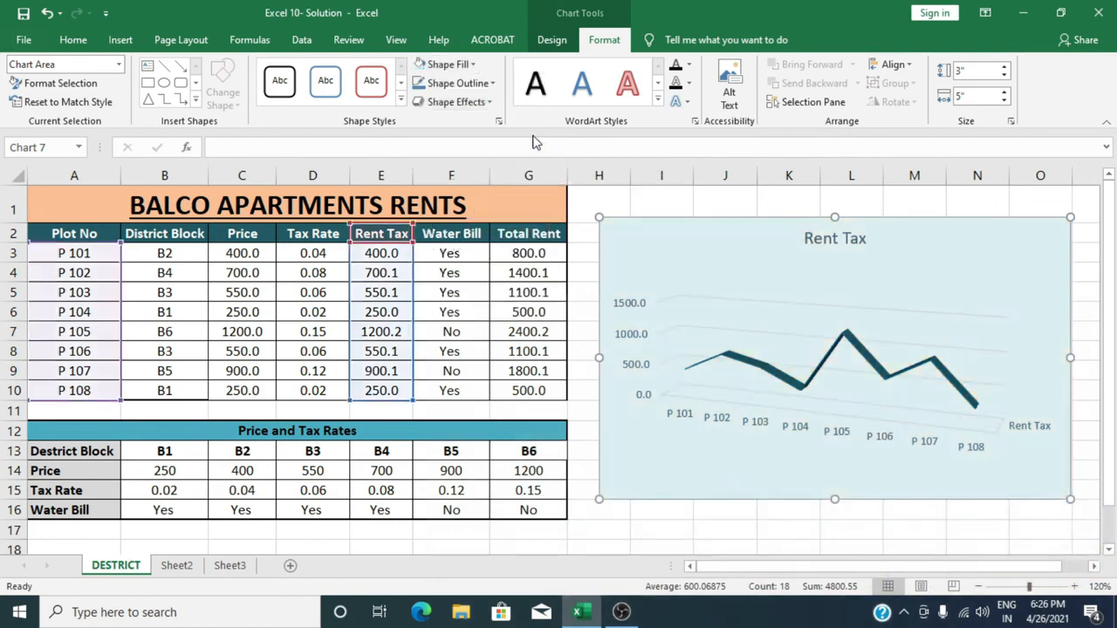
Format the Rent Tax chart title in black, bold and underlined at font size 24
{"action": "left_click", "coordinate": [817, 243]}
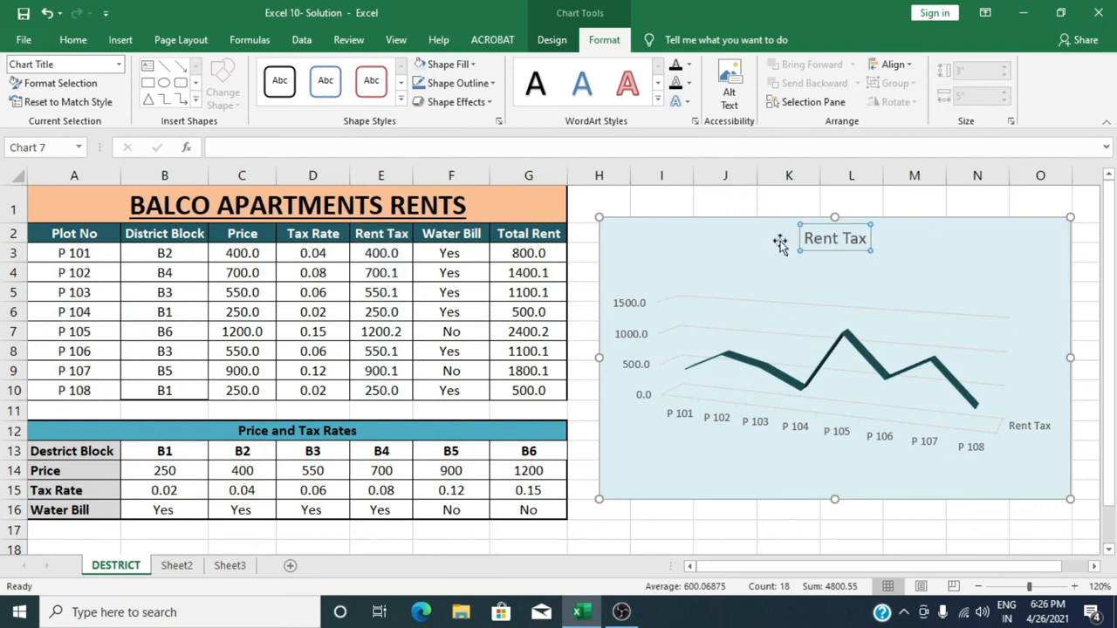
{"action": "left_click", "coordinate": [690, 65]}
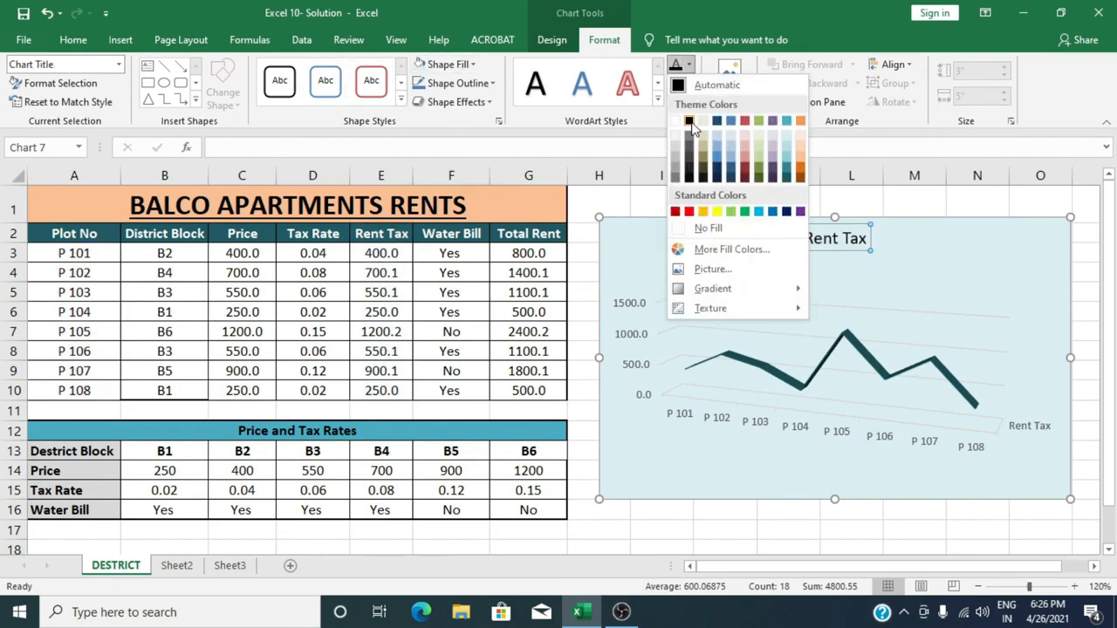
{"action": "left_click", "coordinate": [692, 128]}
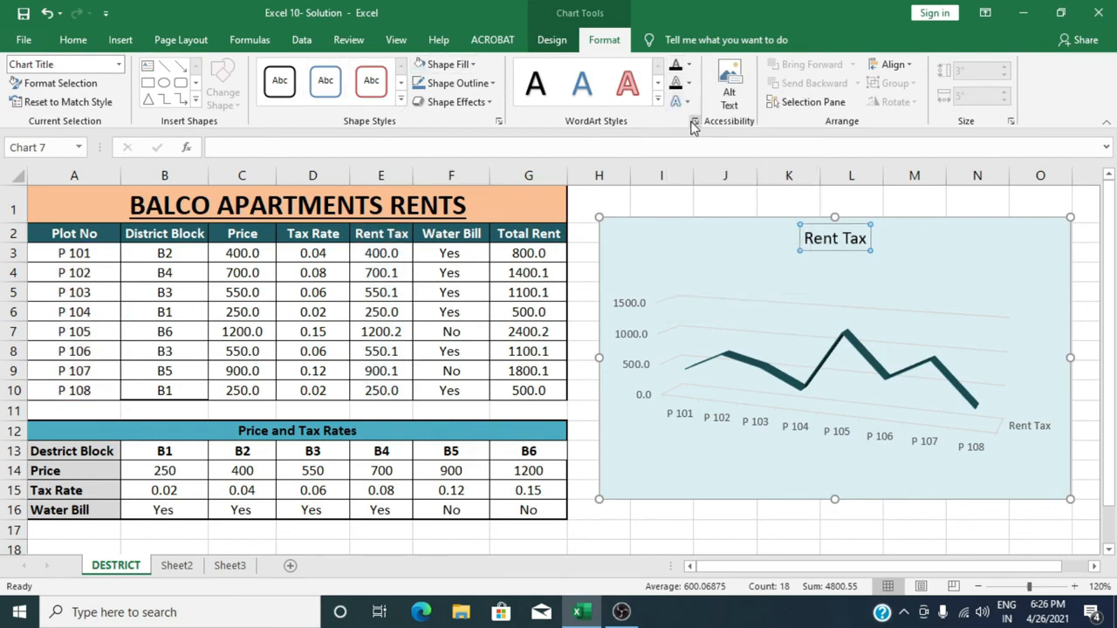
{"action": "left_click", "coordinate": [72, 39]}
{"action": "left_click", "coordinate": [91, 97]}
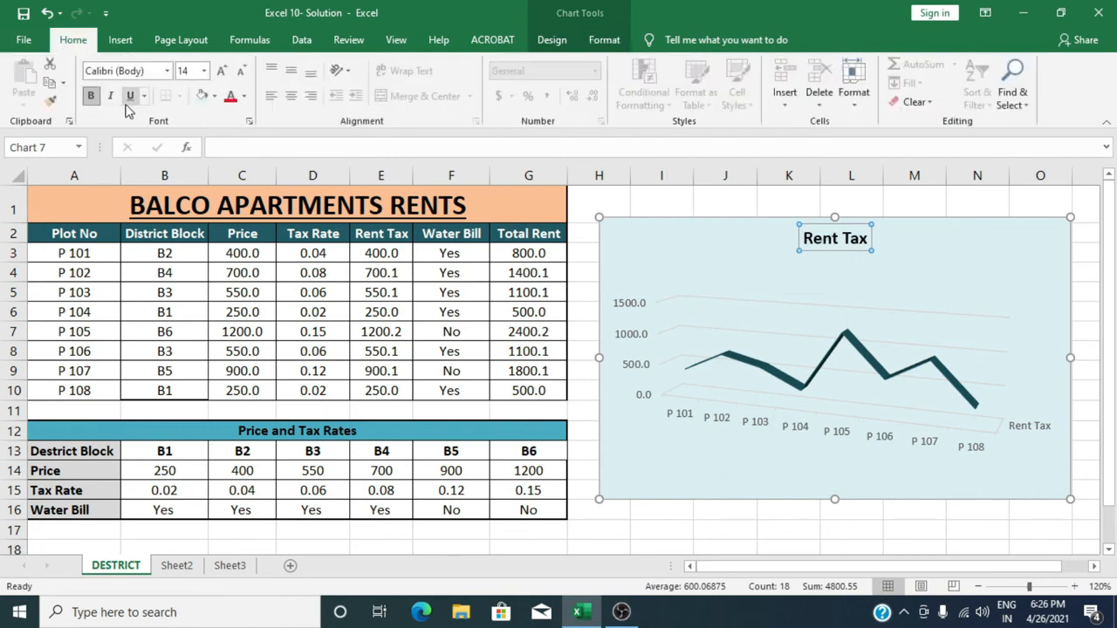
{"action": "left_click", "coordinate": [129, 96]}
{"action": "left_click", "coordinate": [222, 71]}
{"action": "left_click", "coordinate": [221, 70]}
{"action": "left_click", "coordinate": [221, 70]}
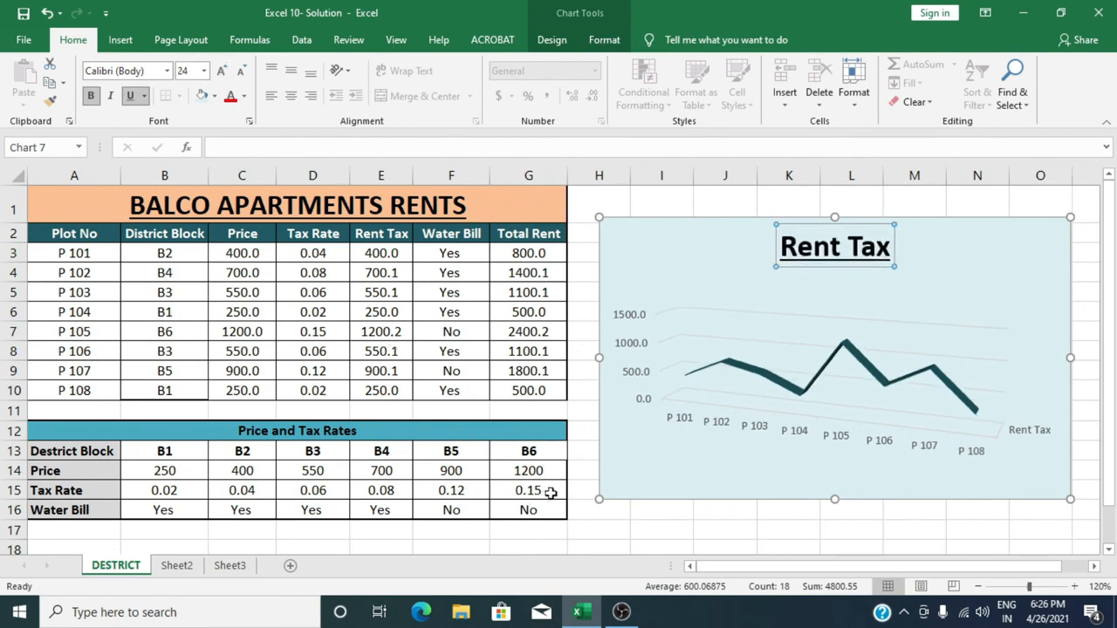
{"action": "left_click", "coordinate": [693, 529]}
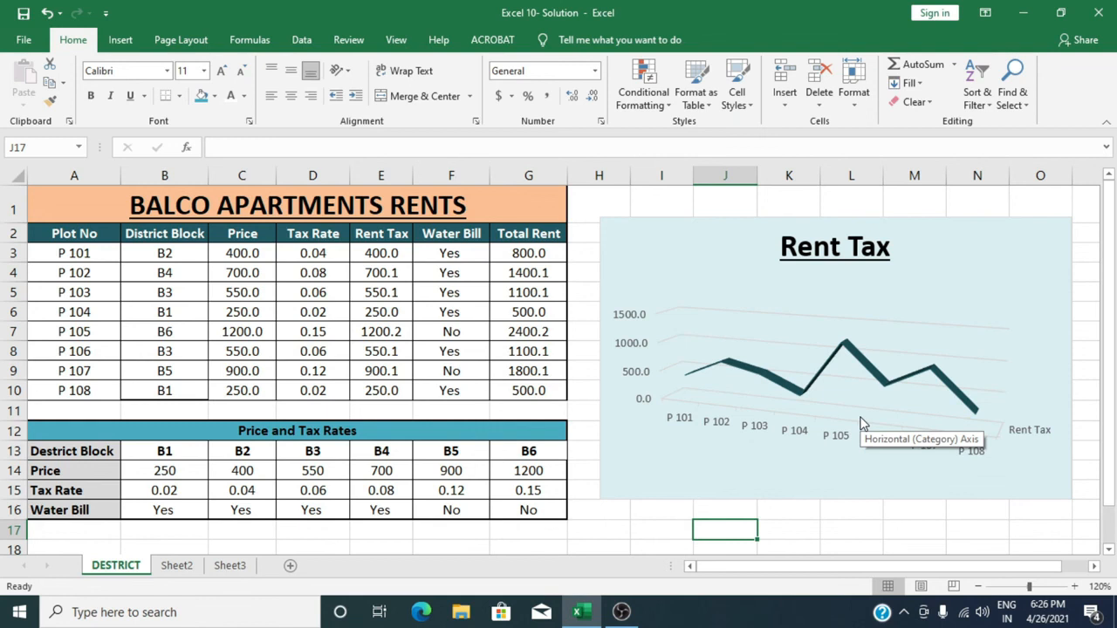
Give the Rent Tax chart area a black outline and deselect the chart
{"action": "left_click", "coordinate": [724, 242]}
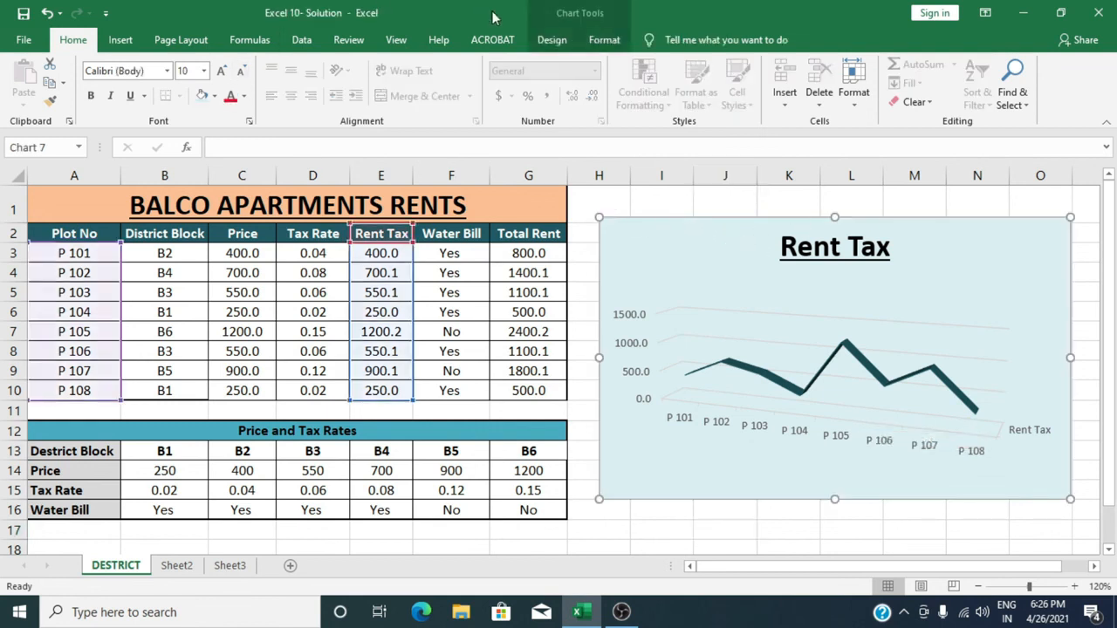
{"action": "left_click", "coordinate": [602, 39]}
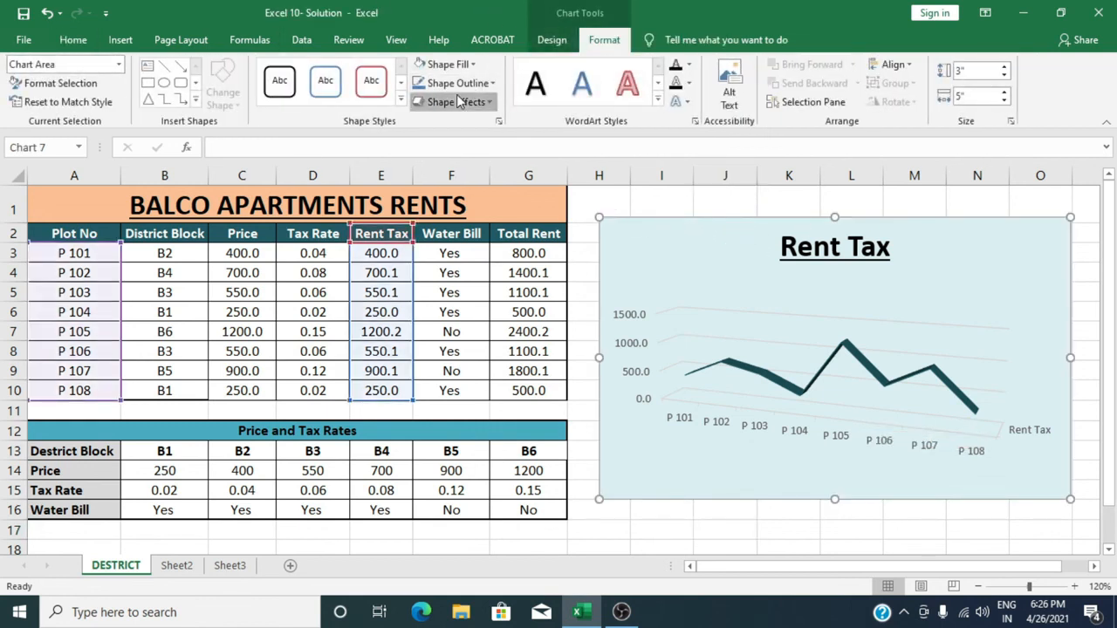
{"action": "left_click", "coordinate": [454, 102]}
{"action": "left_click", "coordinate": [457, 83]}
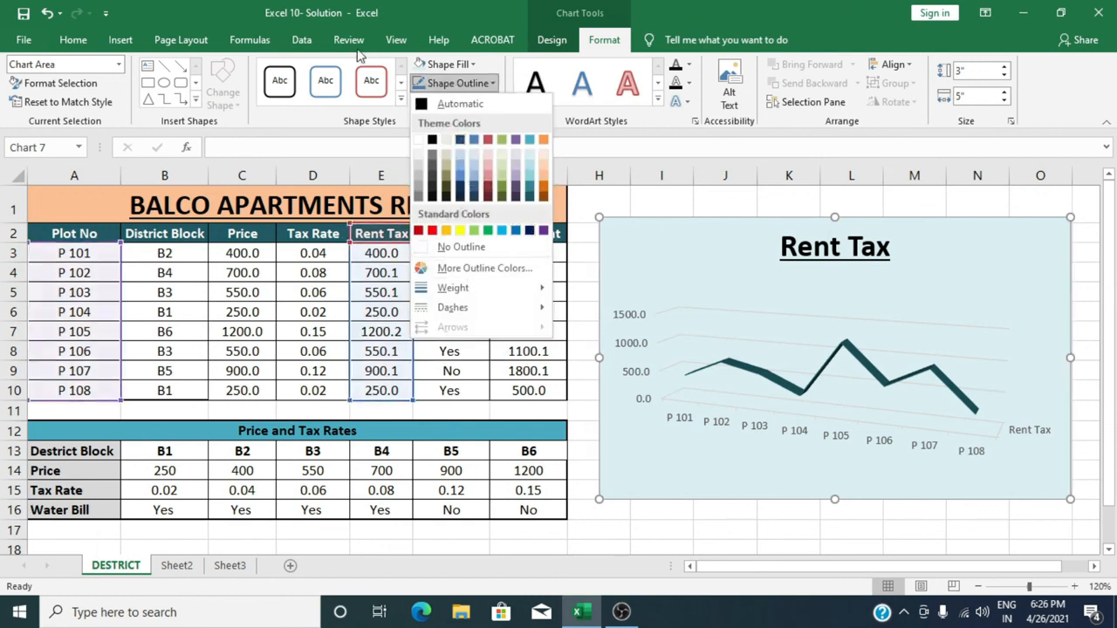
{"action": "left_click", "coordinate": [432, 140]}
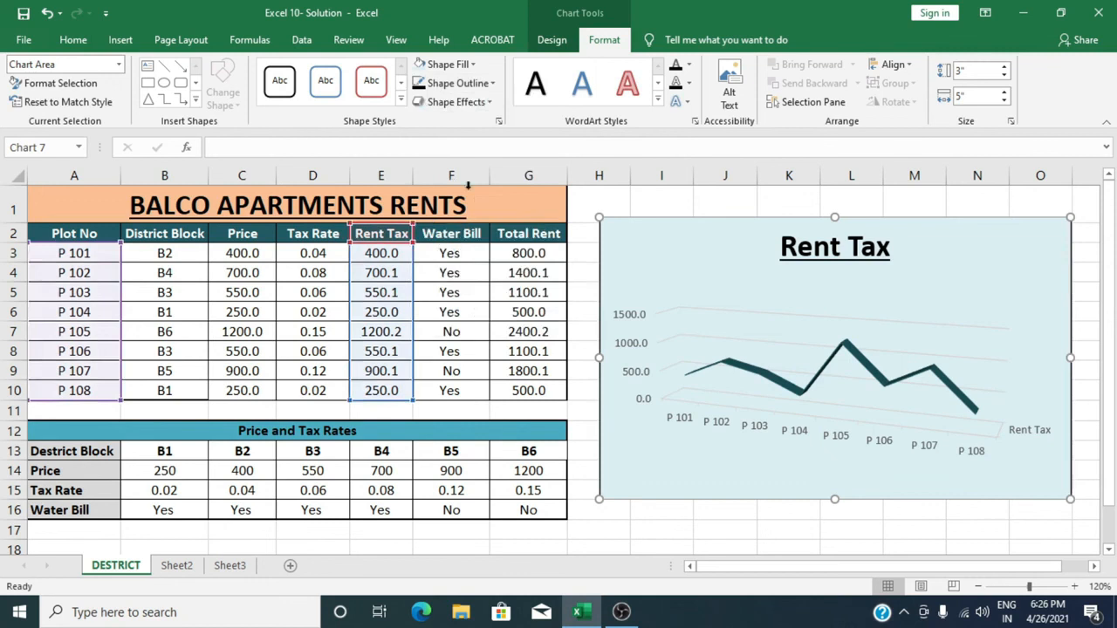
{"action": "left_click", "coordinate": [747, 529]}
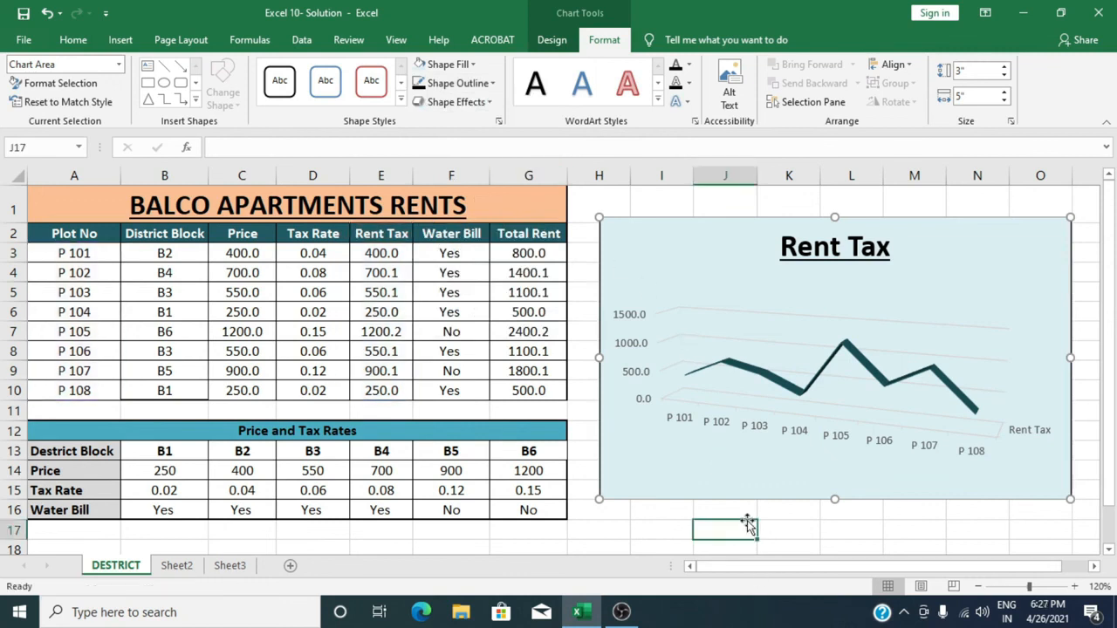